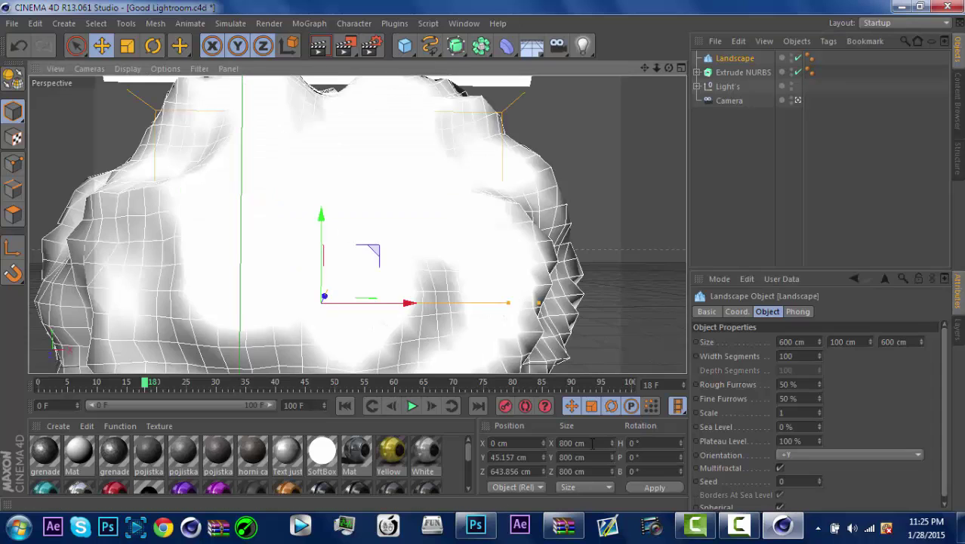
Step: Scale the Landscape down to about 605 cm and rotate it to H 28.344°, P -22.534°, B 4.22°
scroll(371, 298, "down", 3)
left_click(340, 249)
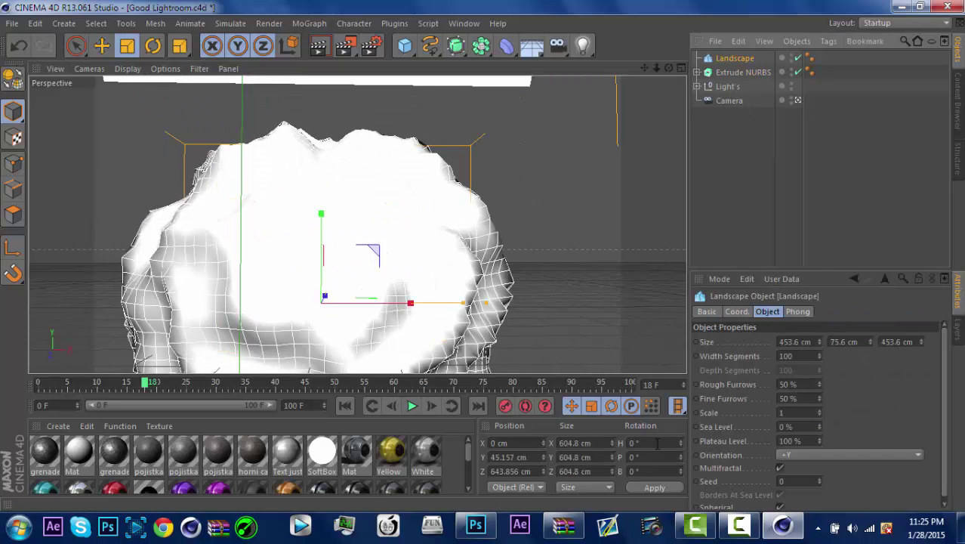
key("Tab")
left_click(660, 242)
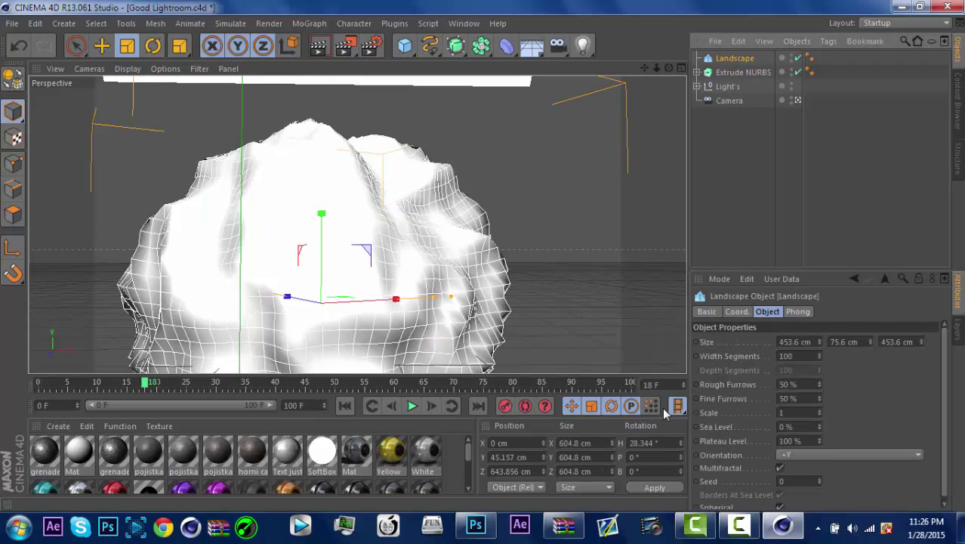
key("Tab")
type("4.22")
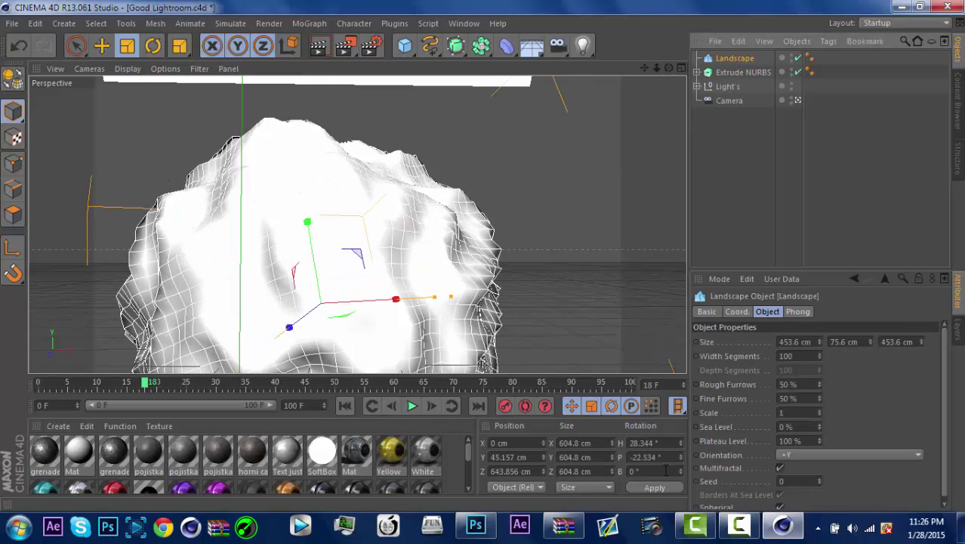
key("Return")
Step: Shrink the Landscape to about 423 cm and place it behind the logo at about X -38, Y 61, Z 757 cm
key("e")
left_click_drag(230, 216, 225, 123)
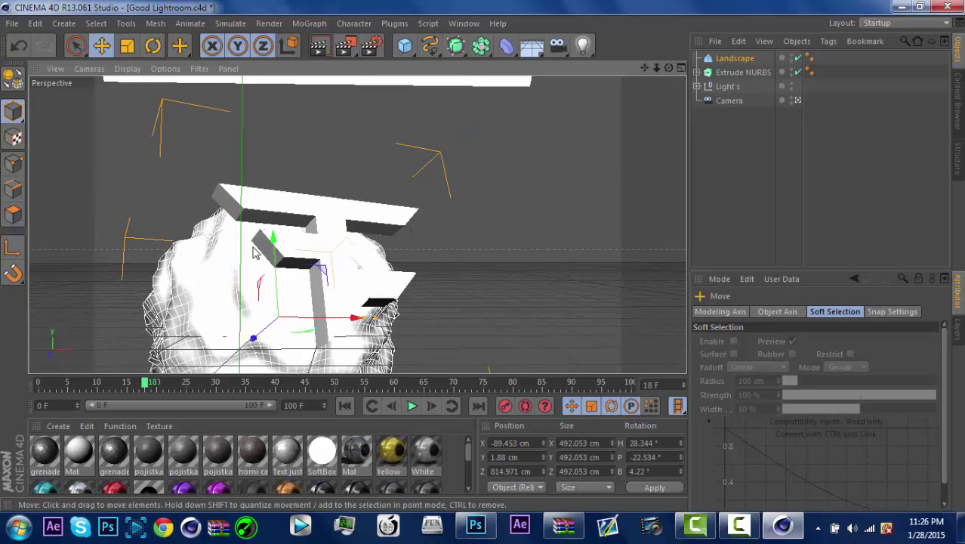
left_click_drag(280, 261, 408, 340)
Step: Apply the Pink material to the Landscape
left_click(467, 489)
scroll(468, 446, "up", 1)
left_click_drag(217, 446, 227, 302)
Step: Give the logo's Extrude NURBS fillet caps at start and end with 2 steps and a 2 cm radius
left_click(743, 72)
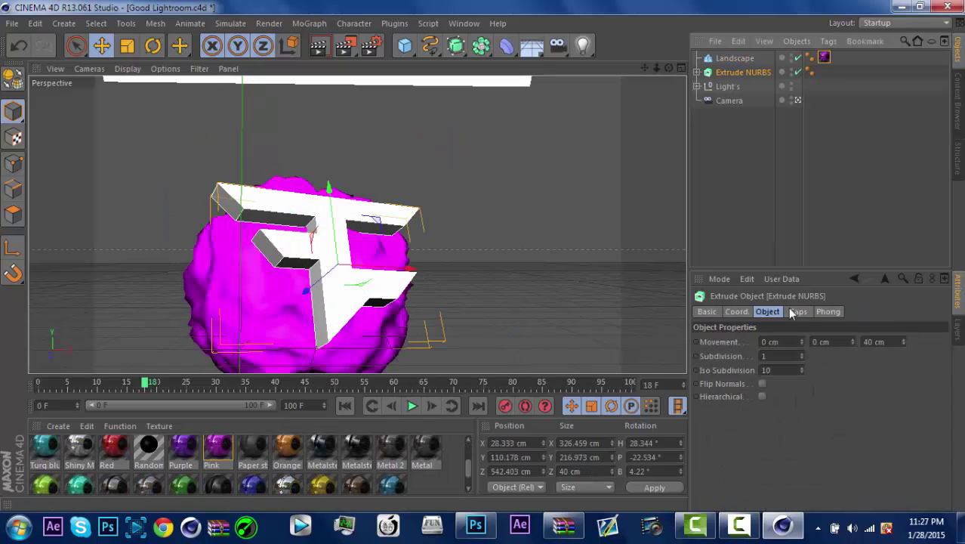
left_click(799, 311)
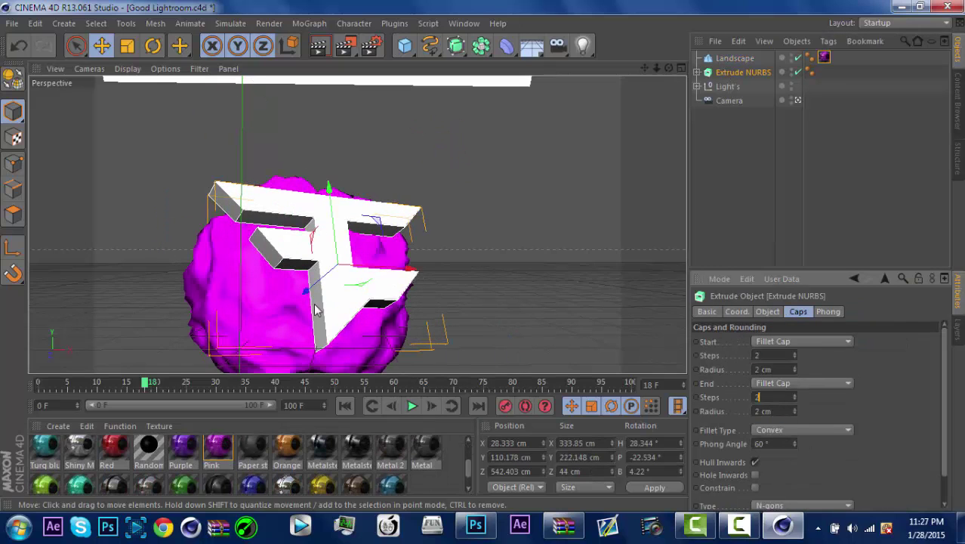
Step: Load Mat by Robbie.7 from the content library, apply it to the extruded logo and change its texture projection
left_click(735, 57)
key("shift+F8")
scroll(755, 140, "down", 5)
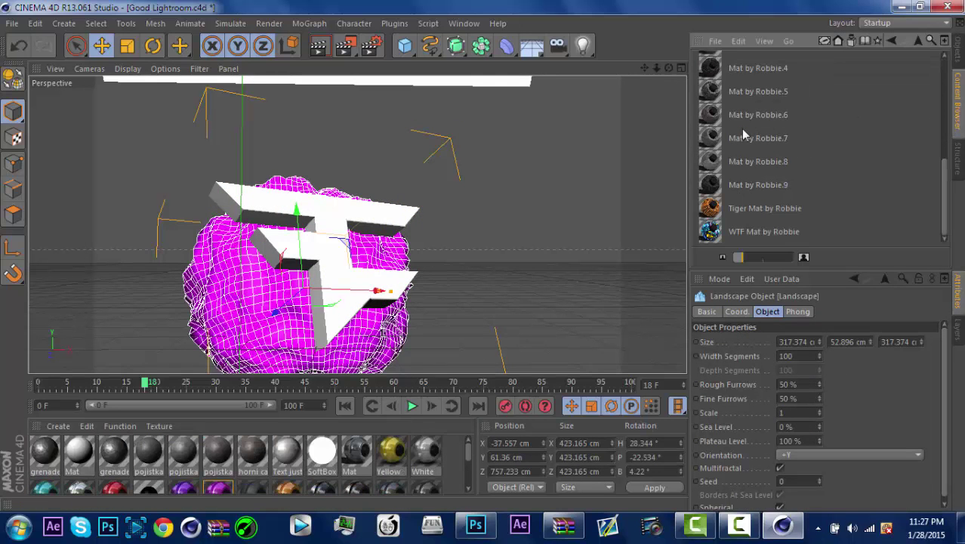
double_click(754, 139)
left_click_drag(44, 452, 318, 241)
key("shift+F1")
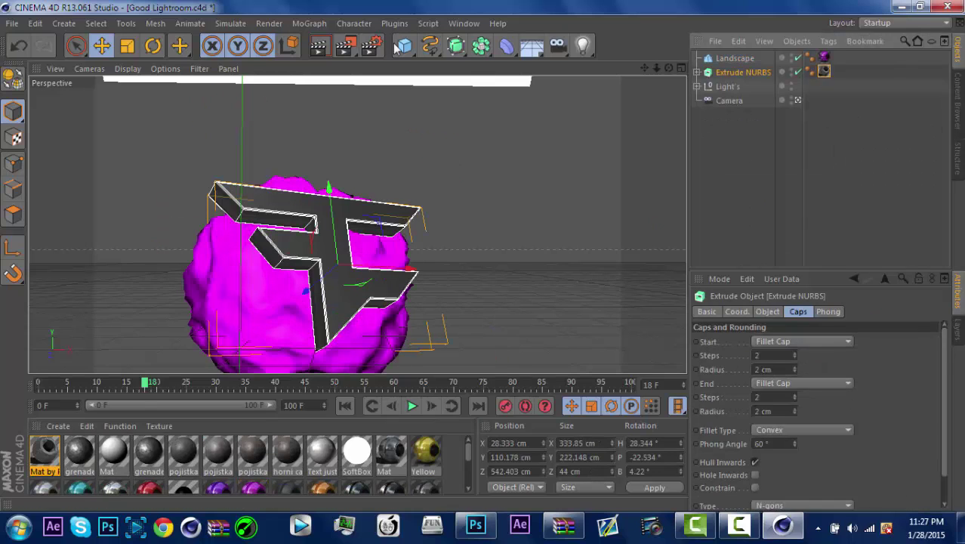
left_click(861, 369)
left_click(807, 418)
Step: Add an Atom Array containing a copy of the logo's Extrude NURBS and set both of its radius values to 1 cm
right_click(746, 73)
left_click(725, 71)
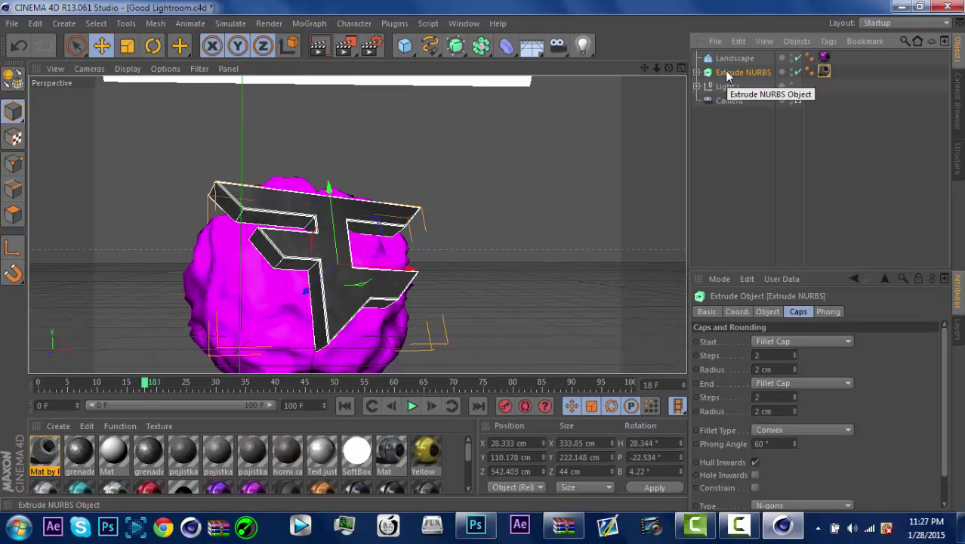
left_click(456, 47)
left_click(627, 65)
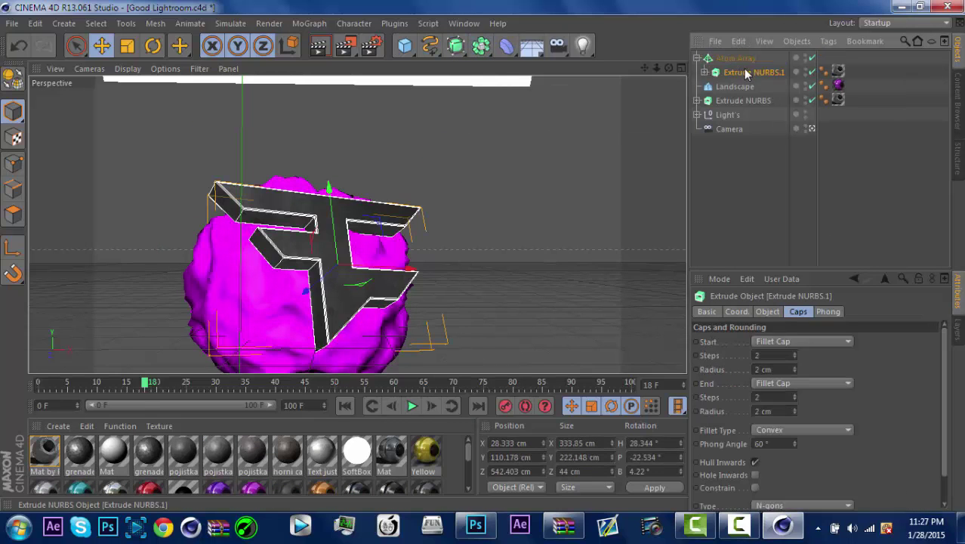
left_click(736, 58)
double_click(778, 341)
type("1")
key("Tab")
type("1")
Step: Apply the Purple material to the Atom Array and the Landscape, and change the Landscape texture's projection with seamless tiling
left_click_drag(222, 491, 824, 58)
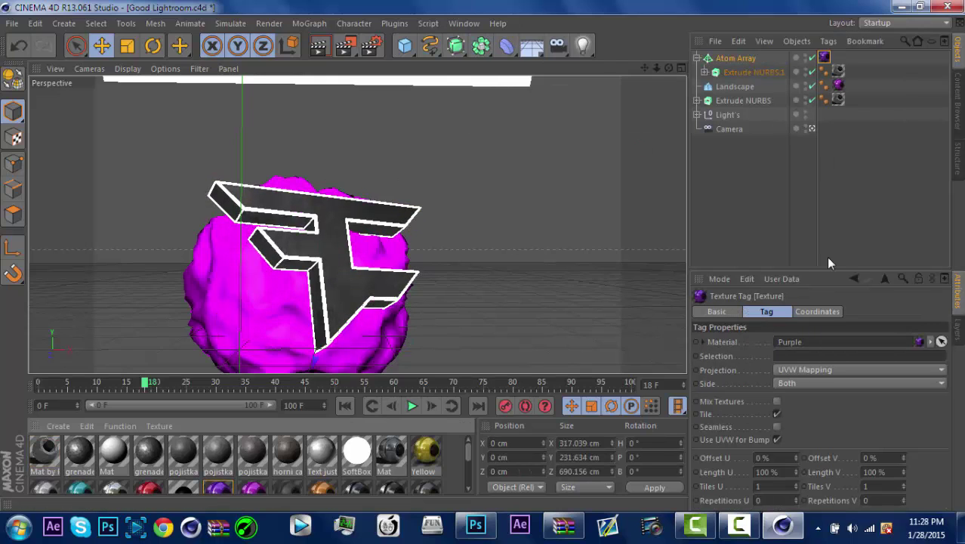
left_click_drag(218, 490, 839, 84)
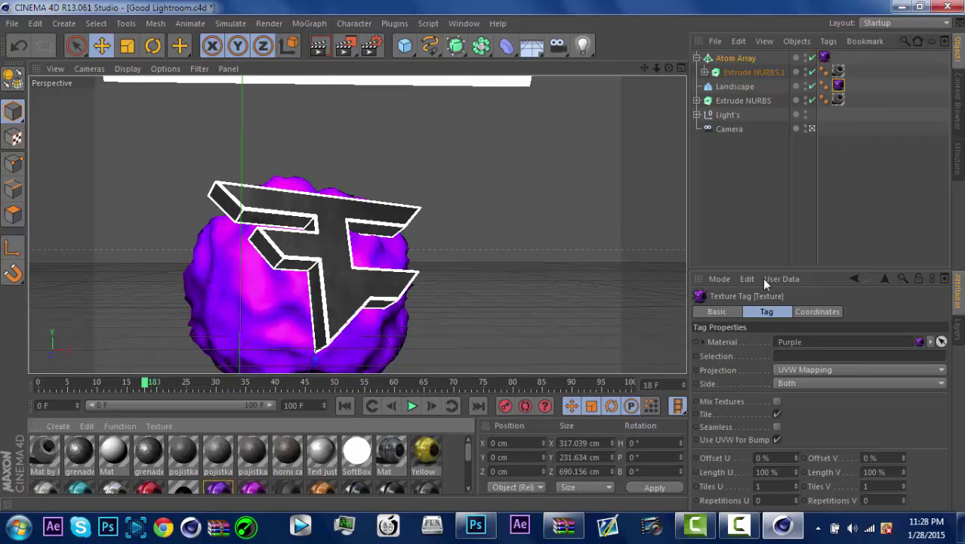
left_click(860, 369)
left_click(786, 412)
left_click(777, 426)
Step: Set the Atom Array's Purple texture to Cubic projection with seamless tiling
left_click(824, 58)
left_click(860, 370)
left_click(828, 434)
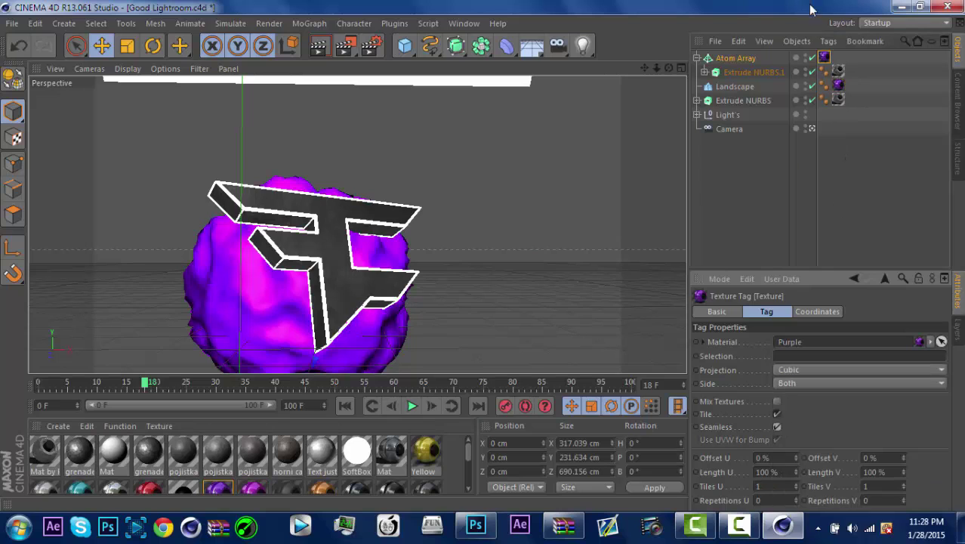
Step: Add a sphere and place it beside the Landscape's left edge at about X -193, Y 107, Z 728 cm
left_click_drag(405, 45, 657, 121)
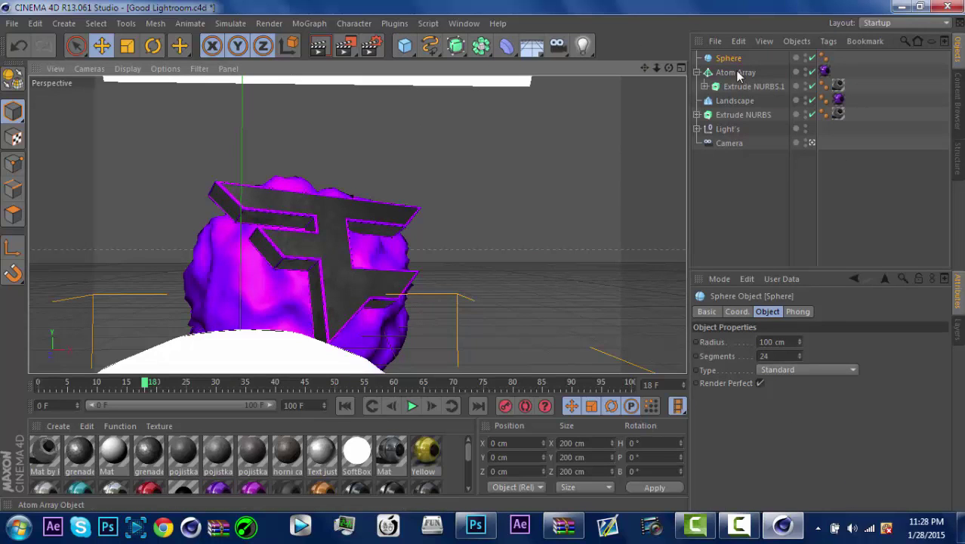
left_click(697, 71)
left_click(742, 100)
key("ctrl+z")
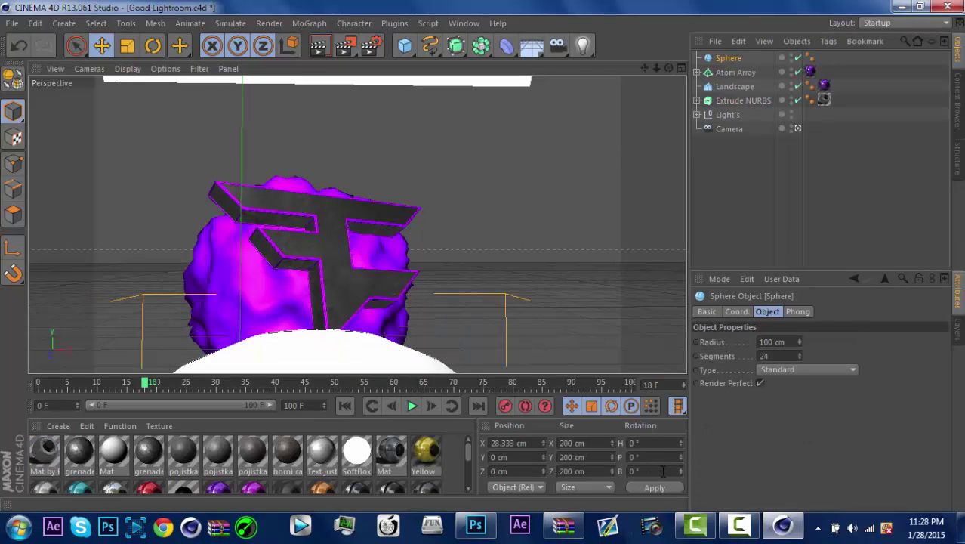
key("ctrl+y")
left_click(333, 356)
left_click_drag(333, 355, 257, 272)
Step: Apply the Purple material to the sphere with Spherical projection and seamless tiling
left_click_drag(227, 493, 185, 257)
left_click(858, 369)
left_click(801, 369)
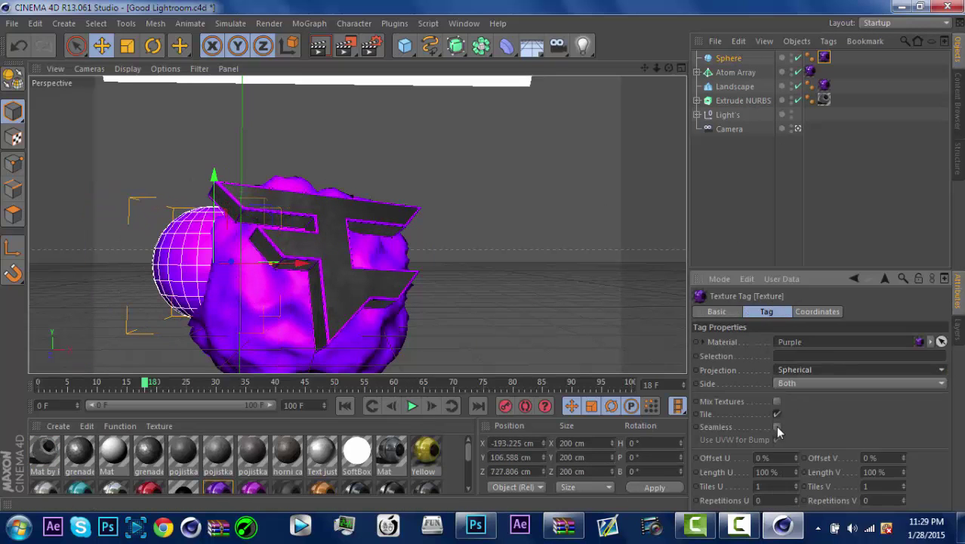
Step: Preview the scene with a render and lower the sphere to about Y 69 cm
left_click(318, 45)
key("Return")
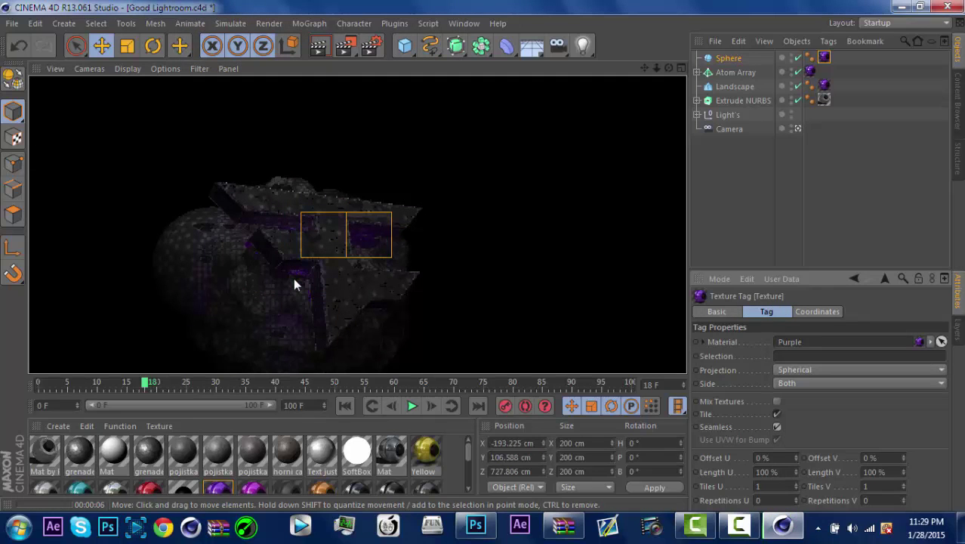
left_click(185, 249)
left_click_drag(185, 249, 185, 276)
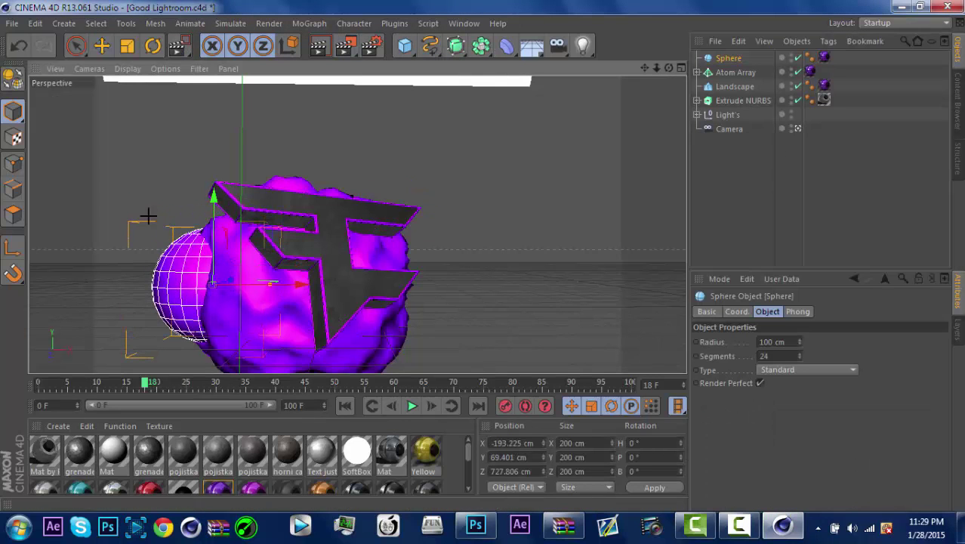
key("ctrl+r")
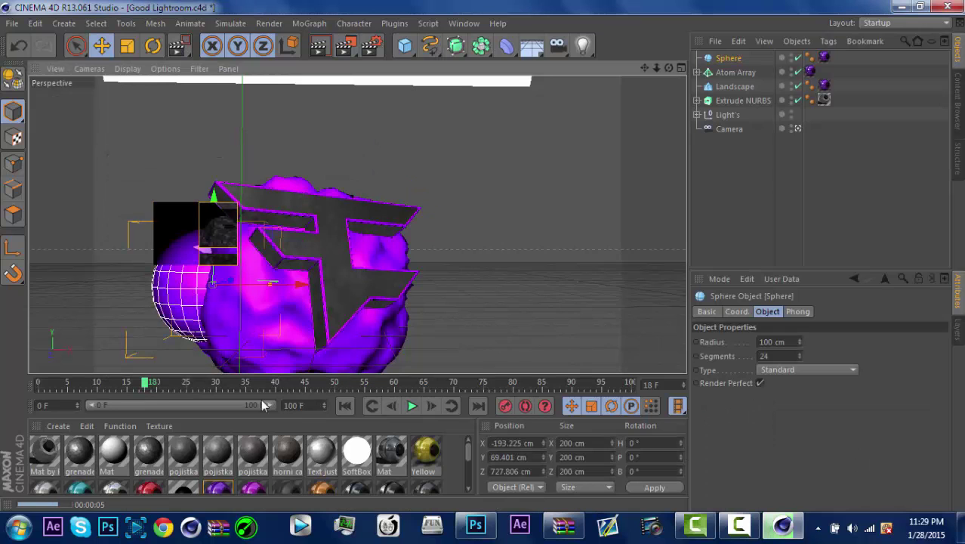
Step: Duplicate the sphere, scale the copy to about 101 cm and place it up and left of the original
left_click_drag(220, 291, 143, 189, "ctrl")
left_click(127, 47)
left_click(101, 47)
mouse_move(231, 156)
left_mouse_down()
mouse_move(182, 151)
mouse_move(218, 157)
left_mouse_up()
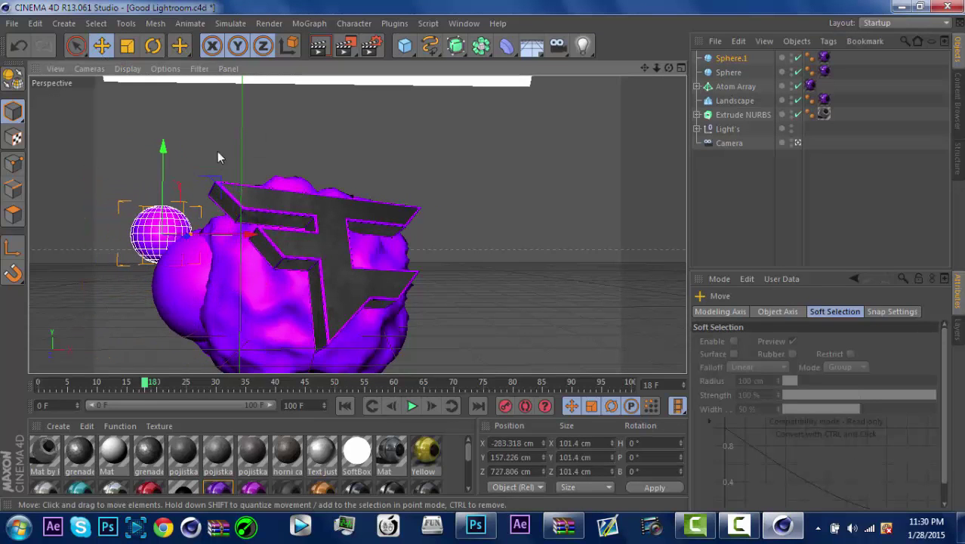
Step: Add a Metaball, nest both spheres inside it and copy the Purple texture tag onto it
left_click_drag(456, 47, 522, 115)
left_click_drag(729, 86, 759, 57)
left_click(824, 72)
left_click(733, 58)
left_click_drag(824, 72, 824, 57, "ctrl")
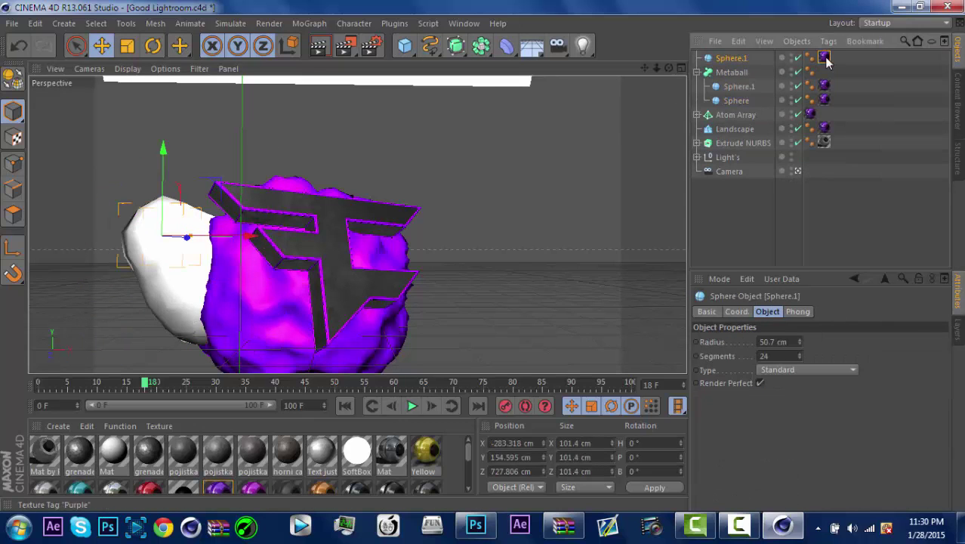
Step: Adjust the Metaball's hull value and scale both of its spheres down, the larger one to a 63 cm radius
left_click(741, 60)
left_click_drag(817, 341, 713, 255)
left_click(739, 72)
key("t")
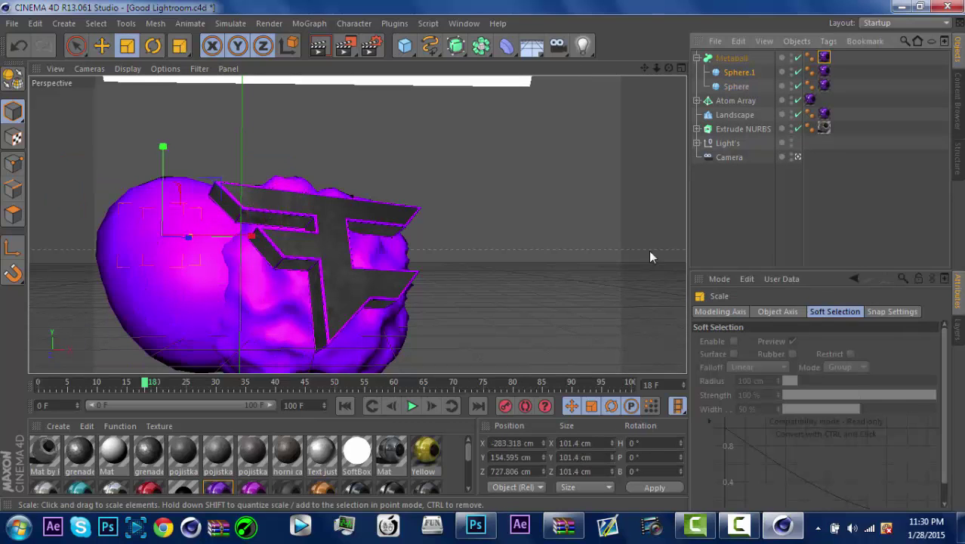
left_click_drag(650, 254, 159, 226)
left_click_drag(352, 106, 164, 227)
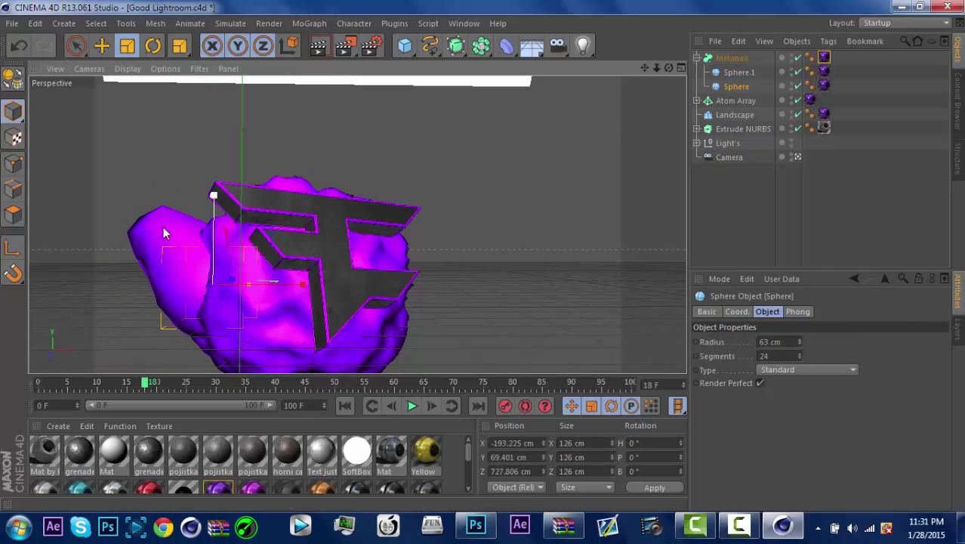
Step: Move the Metaball's smaller sphere away from the larger one, to about X -325, Y 256 cm
key("e")
left_click_drag(255, 241, 226, 242)
left_click(732, 58)
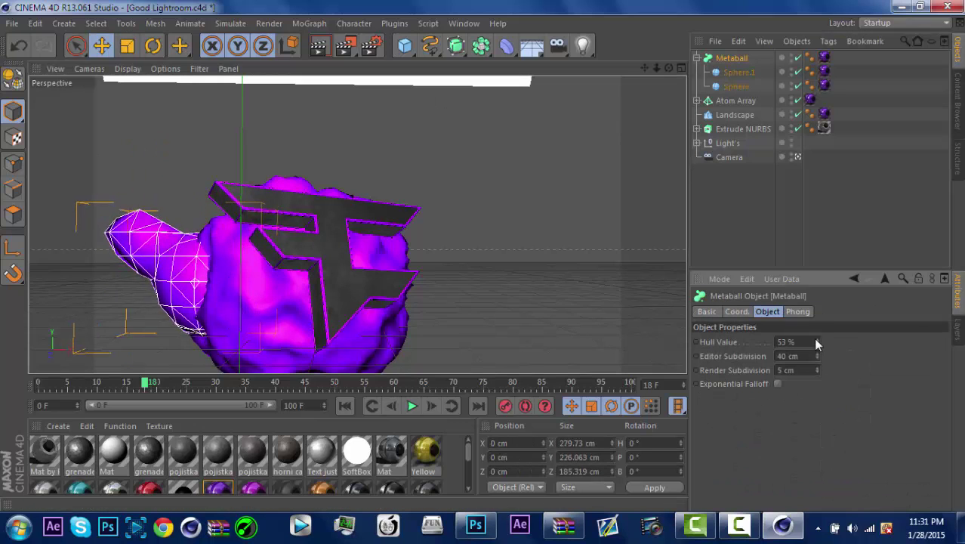
left_click(739, 73)
left_click_drag(145, 195, 147, 132)
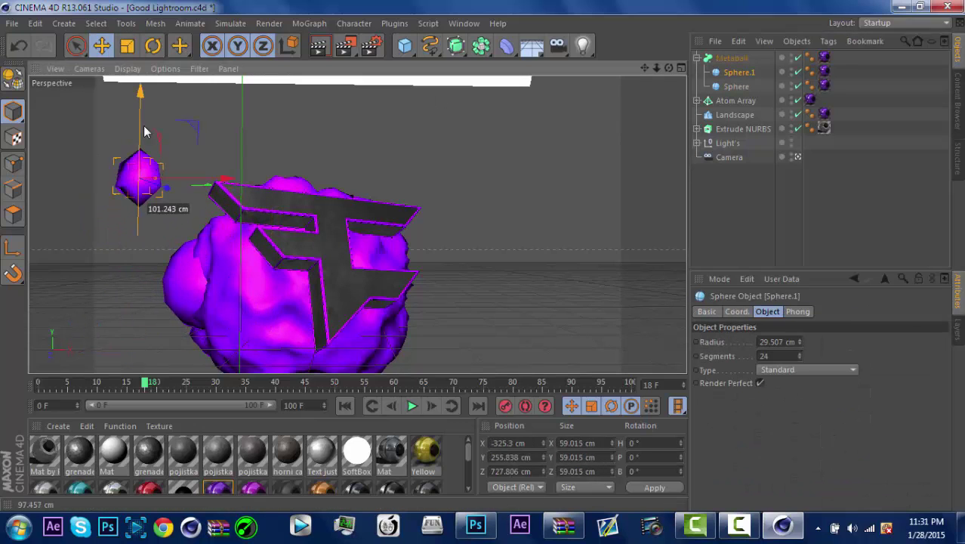
Step: Set the Metaball's hull value to 6%
left_click(732, 59)
double_click(789, 341)
type("6")
key("Return")
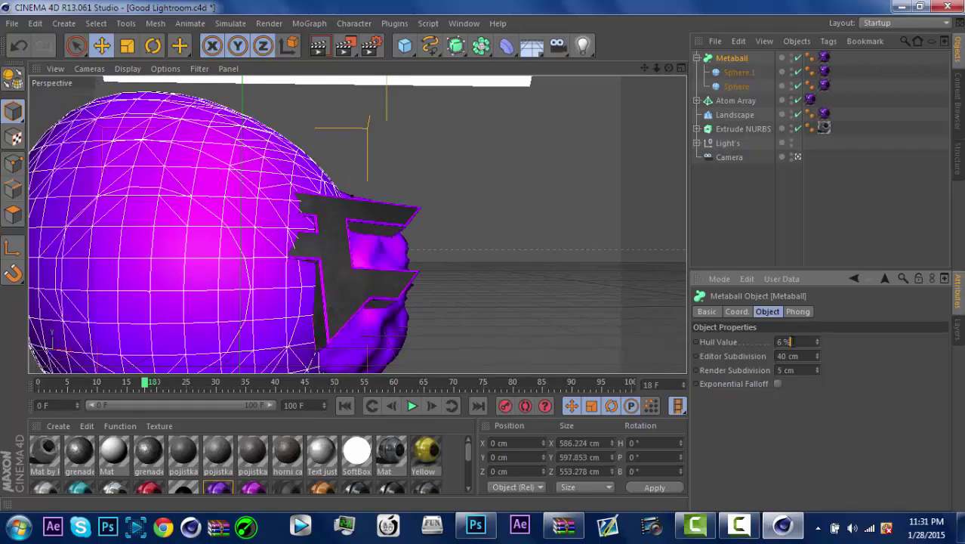
Step: Scale the Metaball's spheres down, the small one to about 5.9 cm radius, and place the blob against the Landscape's left side
left_click(737, 87)
key("r")
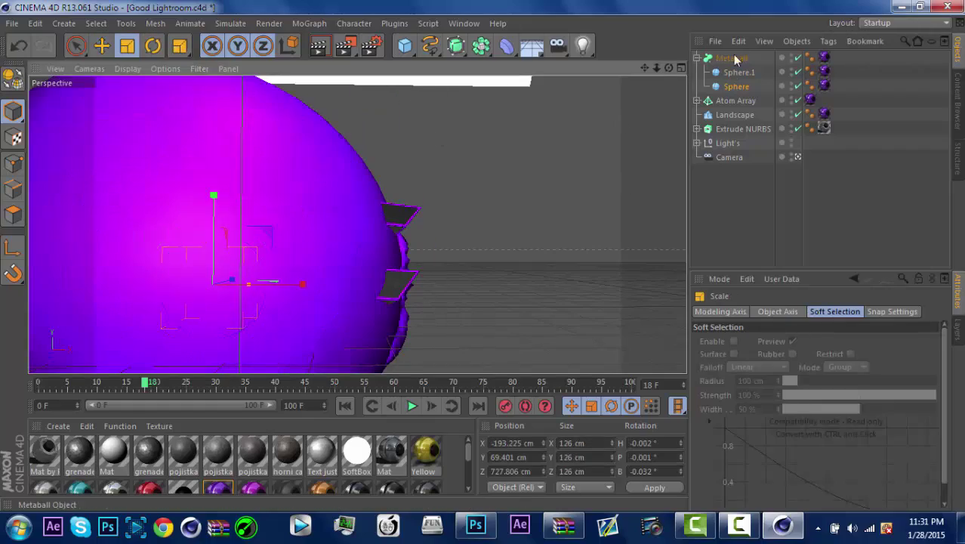
left_click(732, 58)
scroll(104, 118, "down", 3)
key("e")
left_click_drag(656, 68, 232, 262)
Step: Duplicate the small sphere, nest the copy in the Metaball and place it at the blob's lower left
left_click(287, 265)
key("ctrl+c")
key("ctrl+v")
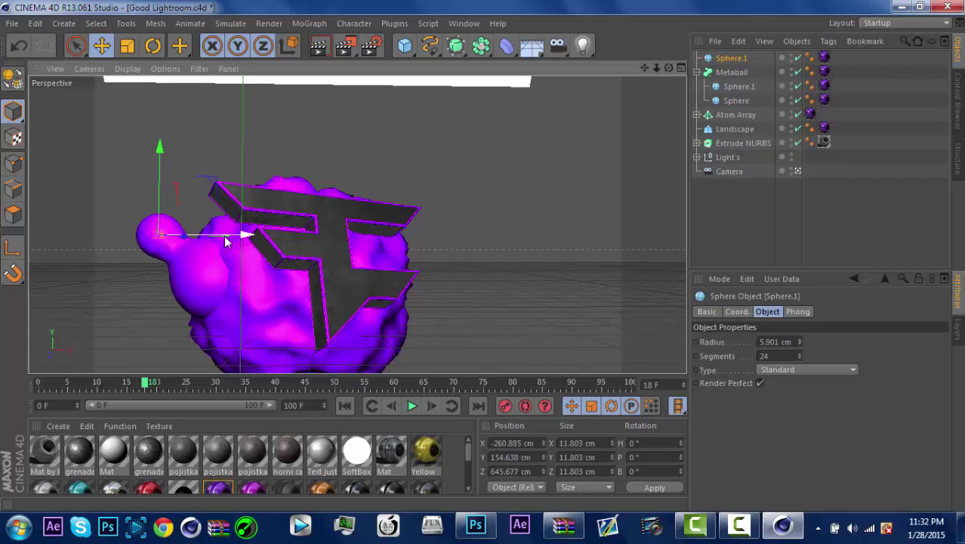
left_click_drag(731, 59, 731, 73)
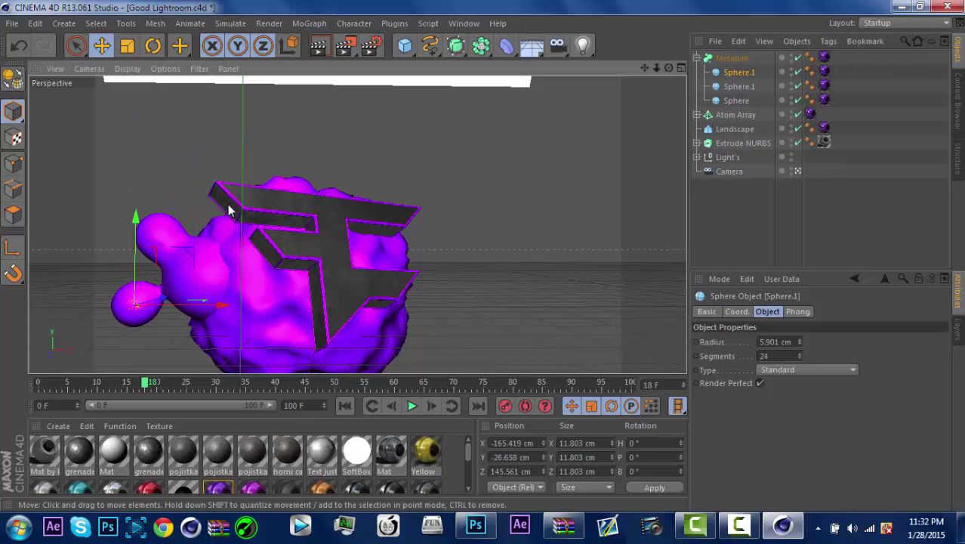
Step: Duplicate the Metaball, move the copy above the Landscape and delete one of the copy's small spheres
key("ctrl+c")
key("ctrl+v")
left_click_drag(317, 227, 313, 123)
left_click(242, 152)
key("Delete")
Step: Move the duplicated Metaball and its small sphere to the Landscape's right side, at about X 136, Z 580 cm
left_click(259, 155)
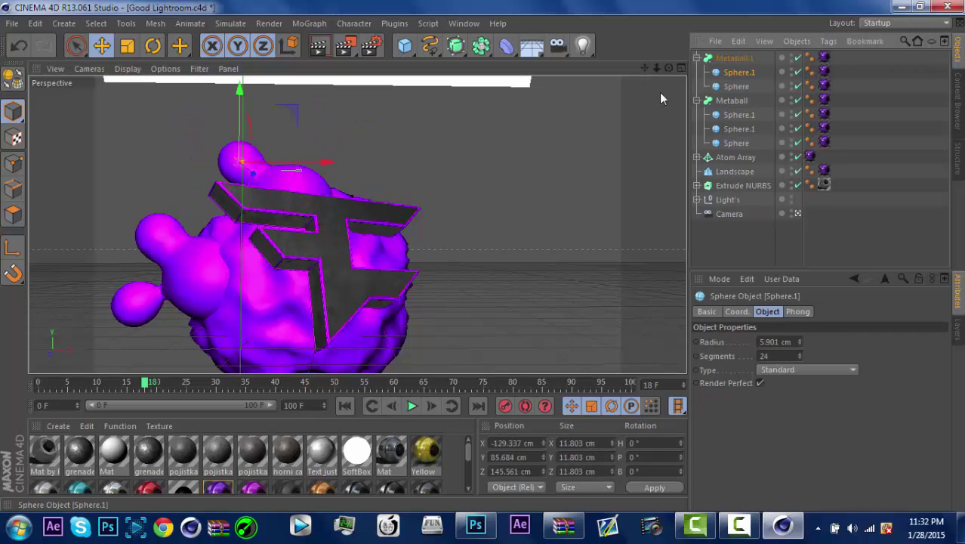
left_click_drag(333, 176, 431, 176)
left_click(345, 167)
left_click_drag(348, 198, 396, 271)
left_click_drag(410, 176, 412, 226)
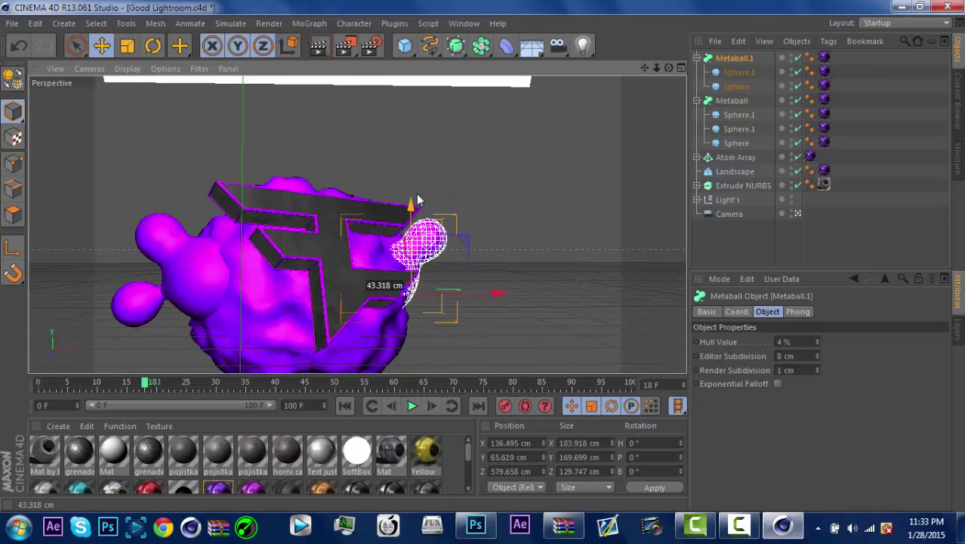
Step: Shift the right Metaball's small sphere to about X 53 cm and place a copy at about X 117, Y 38, Z 130 cm
left_click(739, 72)
left_click_drag(505, 235, 528, 240)
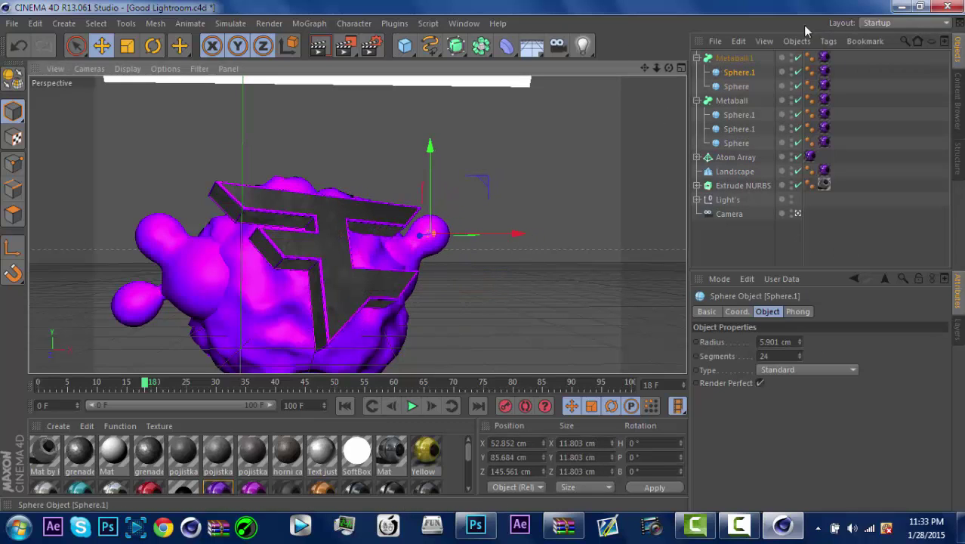
left_click_drag(739, 70, 733, 69, "ctrl")
left_click_drag(523, 236, 552, 240)
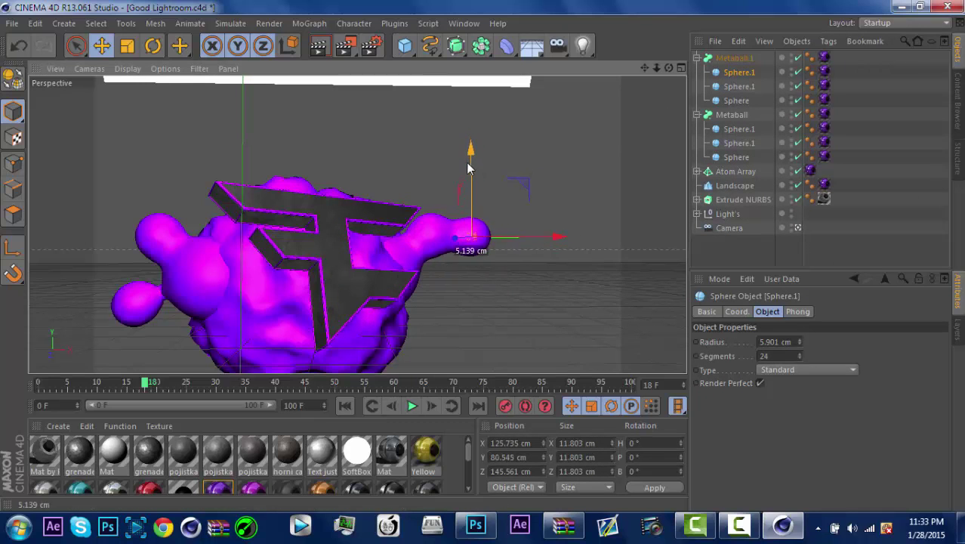
left_click_drag(454, 260, 546, 265)
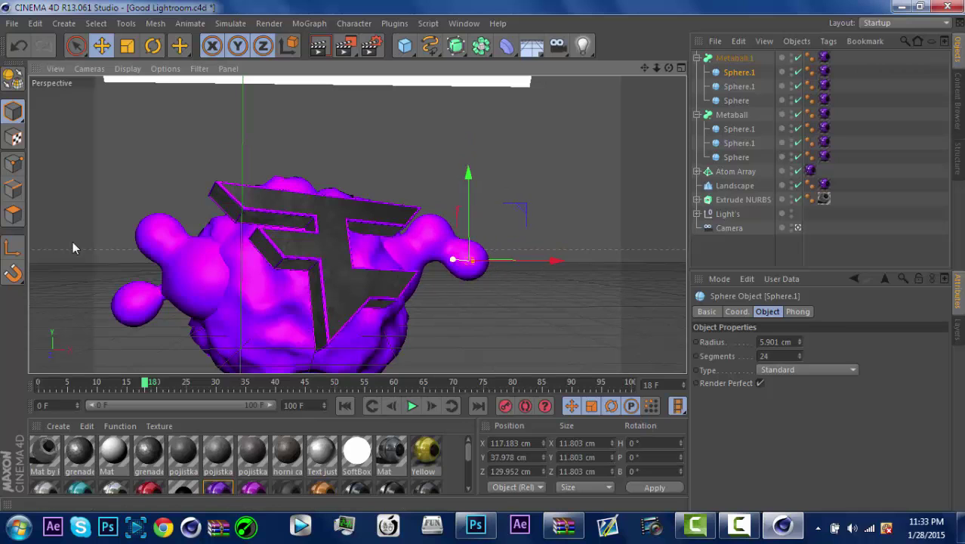
Step: Move the left Metaball's lower small sphere inward to about X -155 cm
left_click(147, 300)
left_click_drag(201, 306, 232, 307)
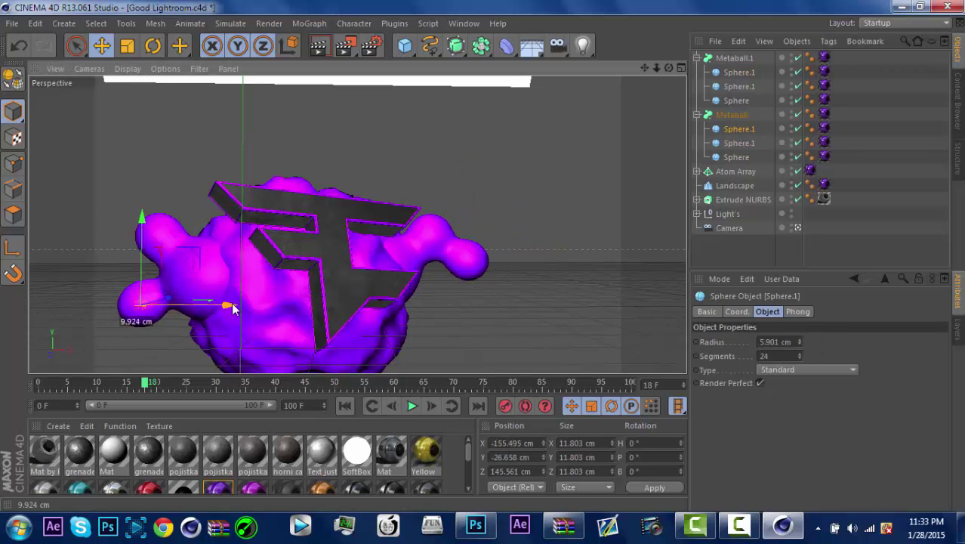
Step: Render a preview of the perspective view to check the metaballs around the emblem, dismissing the missing-texture notice
left_click(466, 263)
key("ctrl+r")
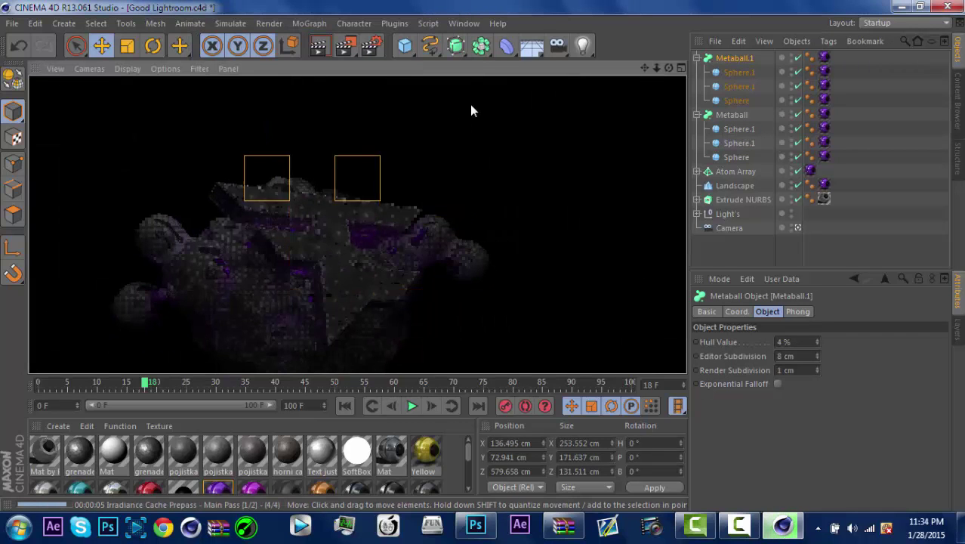
left_click(624, 134)
key("ctrl+r")
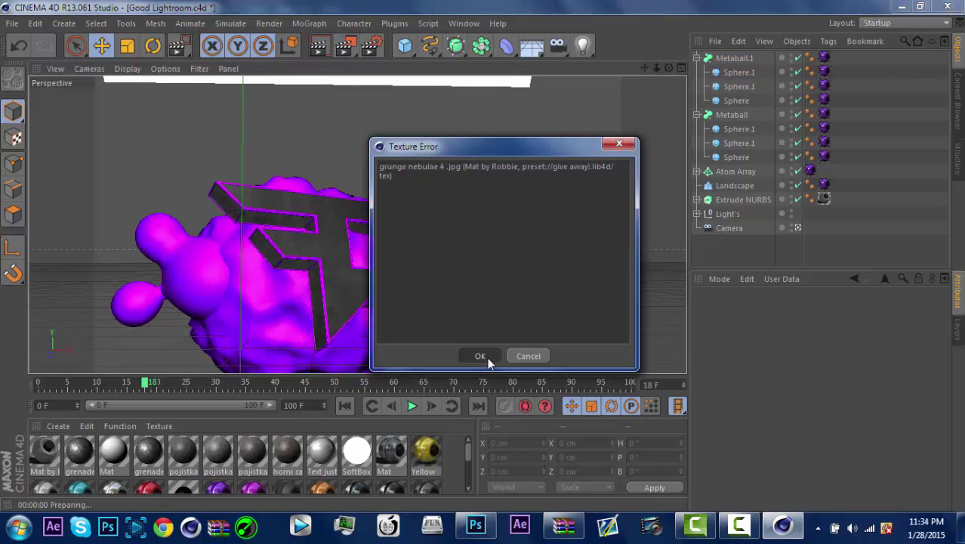
left_click(487, 358)
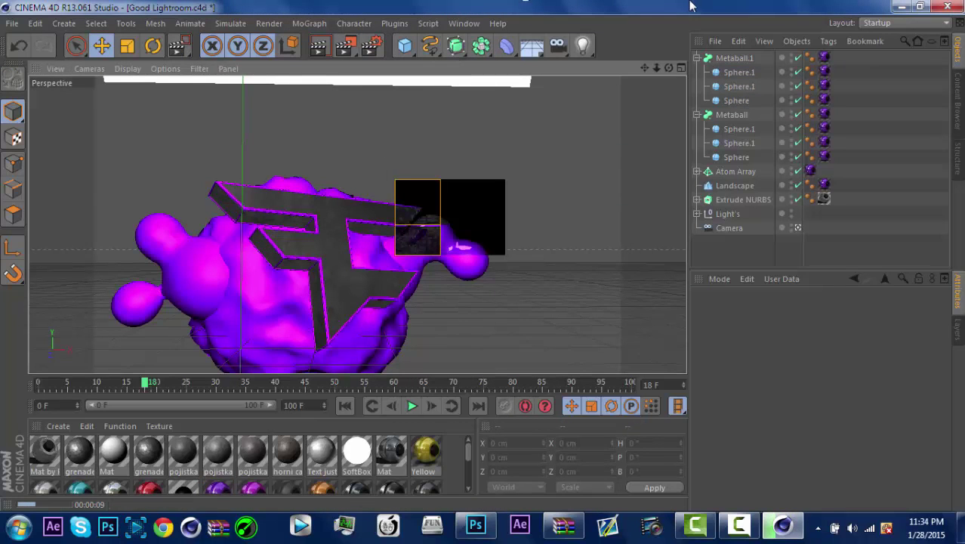
left_click(394, 23)
left_click(442, 97)
left_click_drag(656, 68, 656, 98)
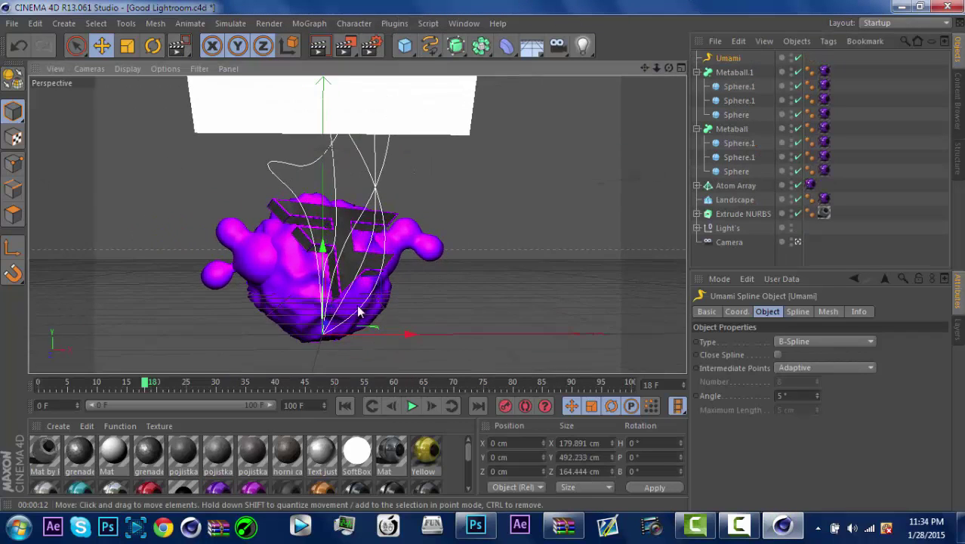
left_click_drag(331, 306, 315, 327)
key("Delete")
Step: Shift the axis of the Light's null to about Z 239 cm
left_click(728, 214)
left_click(697, 214)
left_click(696, 213)
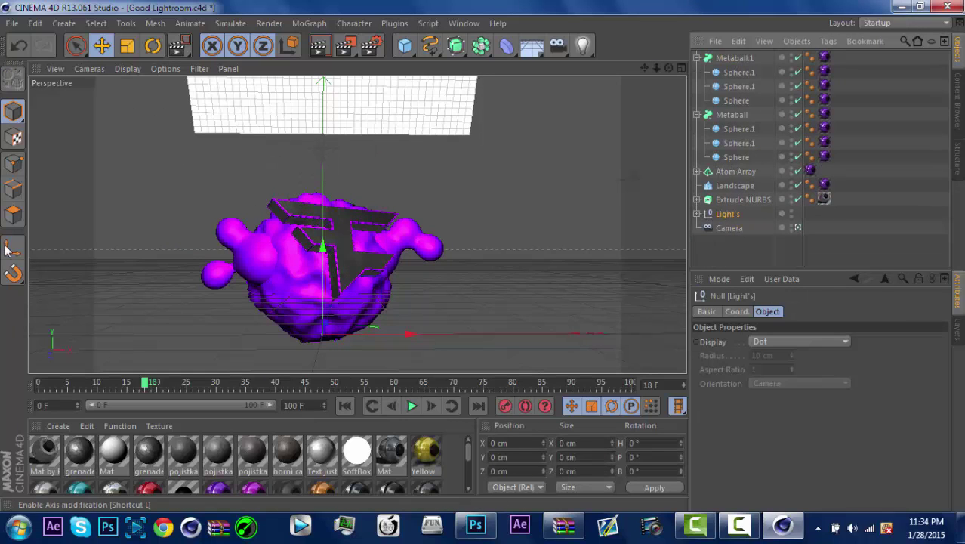
left_click(10, 248)
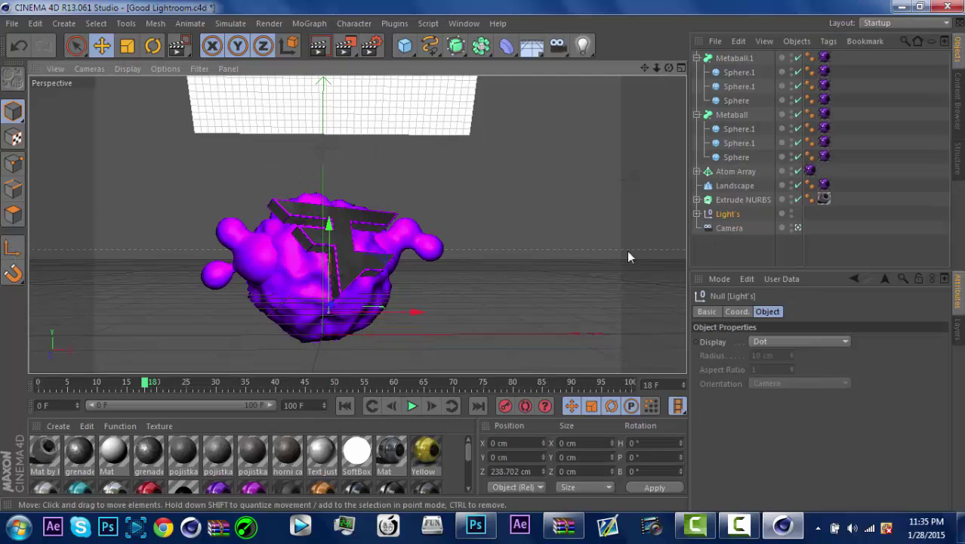
Step: Add an Umami spline object and shift it to about Z -16 cm
left_click(428, 24)
left_click(419, 101)
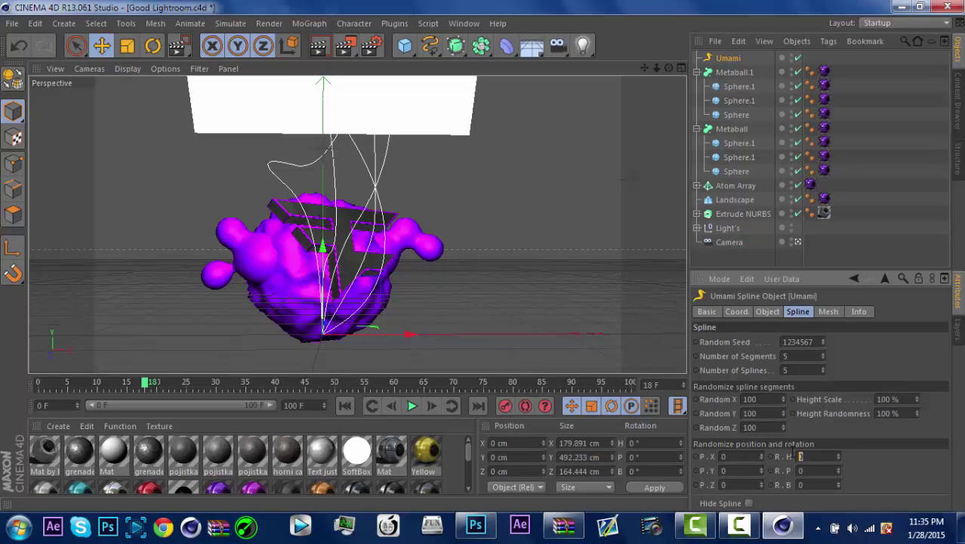
left_click(12, 44)
left_click(43, 44)
key("ctrl+z")
key("ctrl+y")
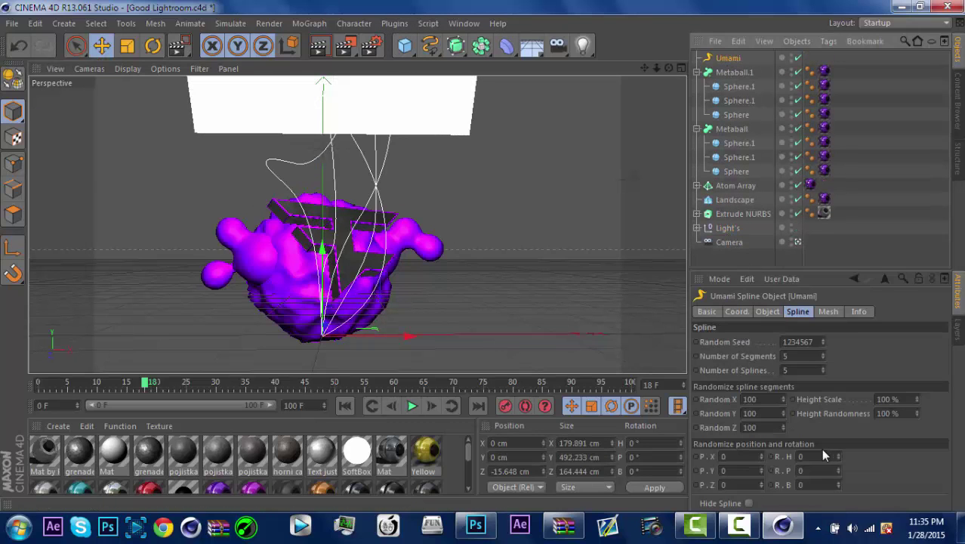
Step: Set the Umami's random rotation to 360 for R.H, R.P and R.B
left_click(802, 456)
type("360")
key("Return")
type("360")
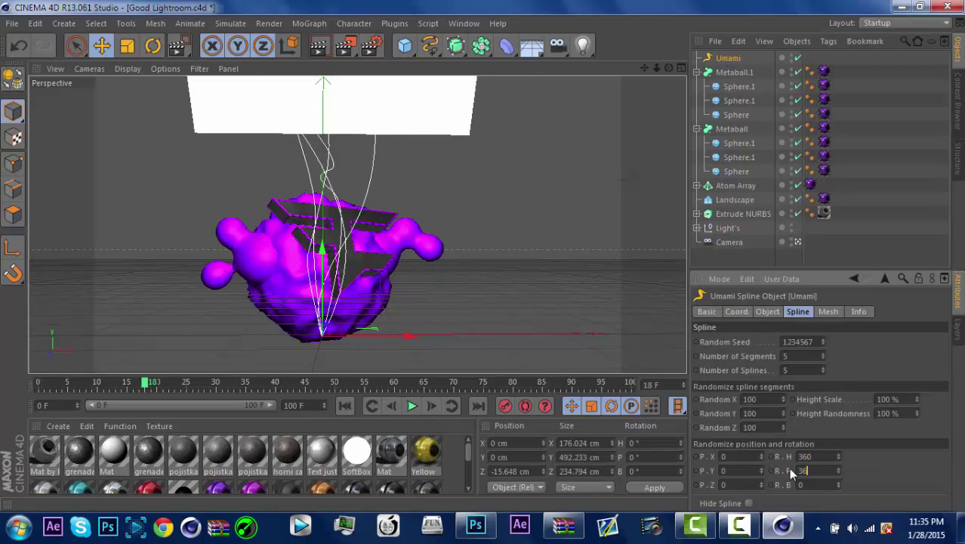
key("Return")
left_click(783, 485)
type("360")
key("Return")
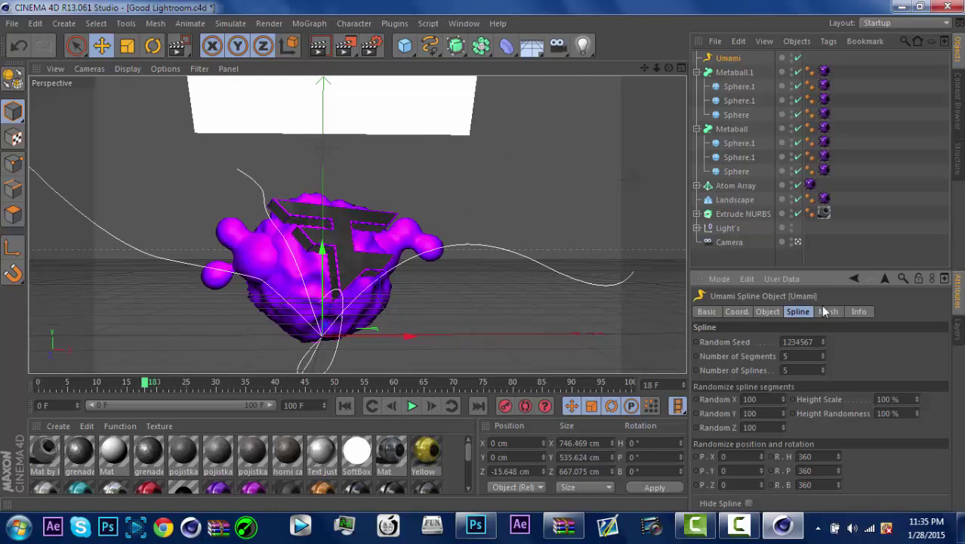
Step: Add a Circle spline with a 10 cm radius and use it as the profile for the Umami's generated mesh
left_click(405, 46)
left_click(480, 139)
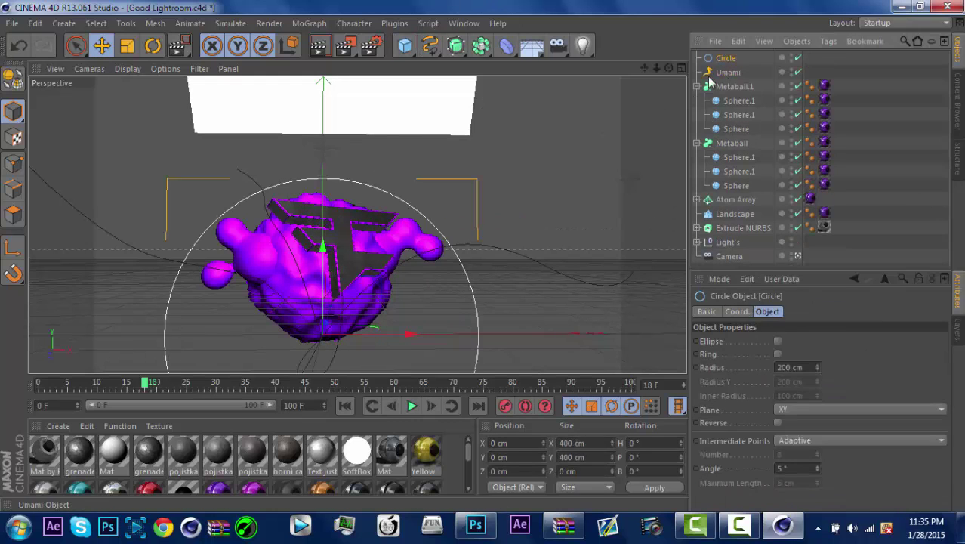
left_click(726, 59)
double_click(789, 367)
type("10")
key("Return")
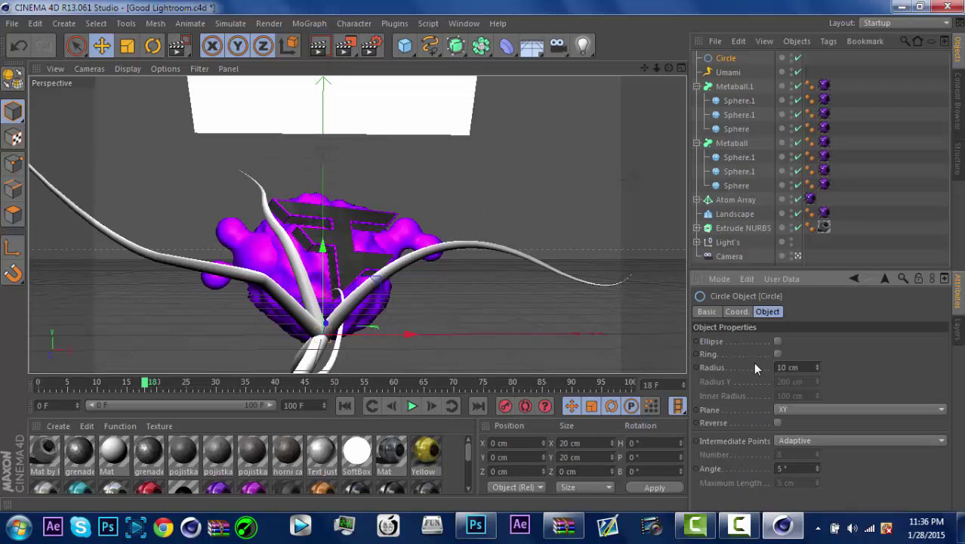
Step: Move the Umami tentacles into the Landscape blob, at about X 52, Y 27, Z 665 cm
left_click(728, 72)
mouse_move(337, 219)
left_mouse_down()
mouse_move(366, 238)
mouse_move(338, 210)
left_mouse_up()
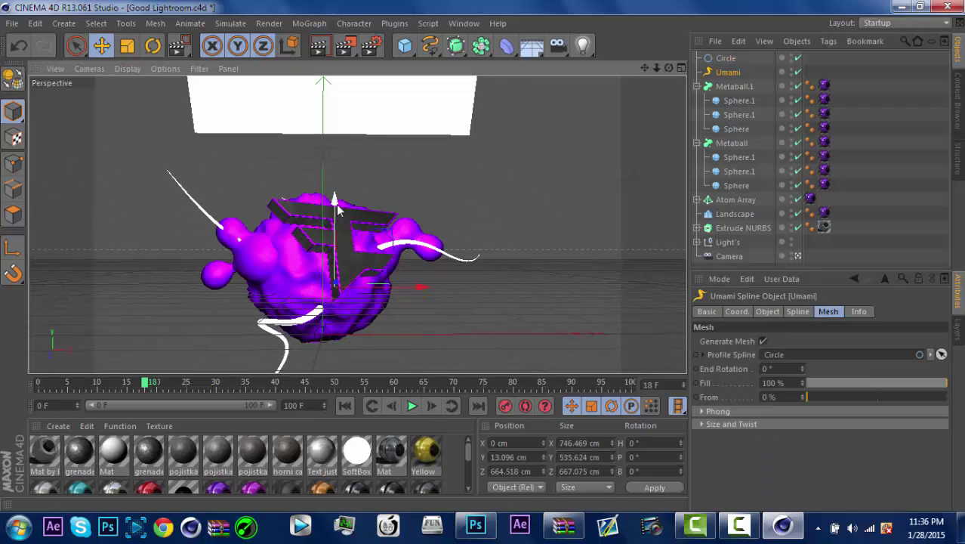
left_click_drag(429, 284, 444, 284)
Step: Set the Umami's number of splines to 20 and move it to about X -36, Y 3, Z 664 cm
left_click(798, 312)
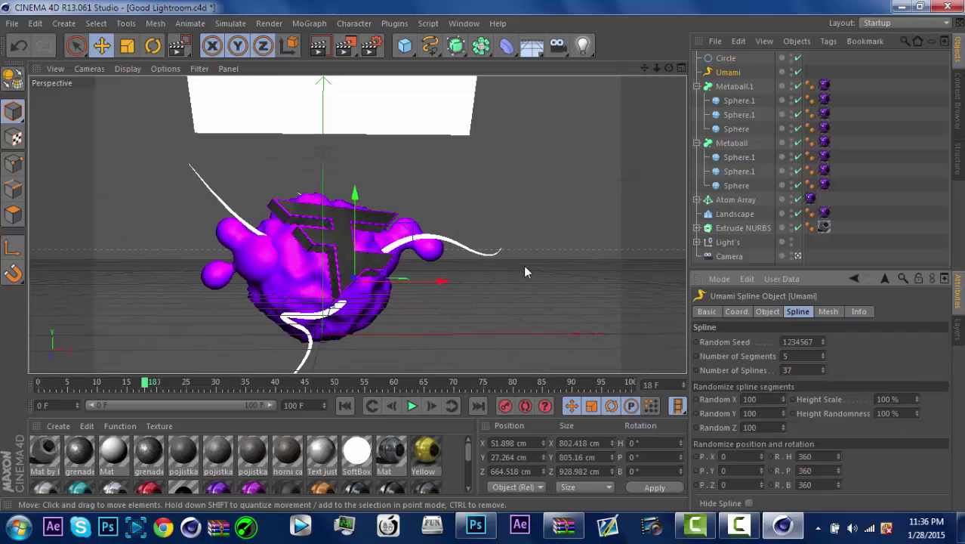
type("20")
key("Return")
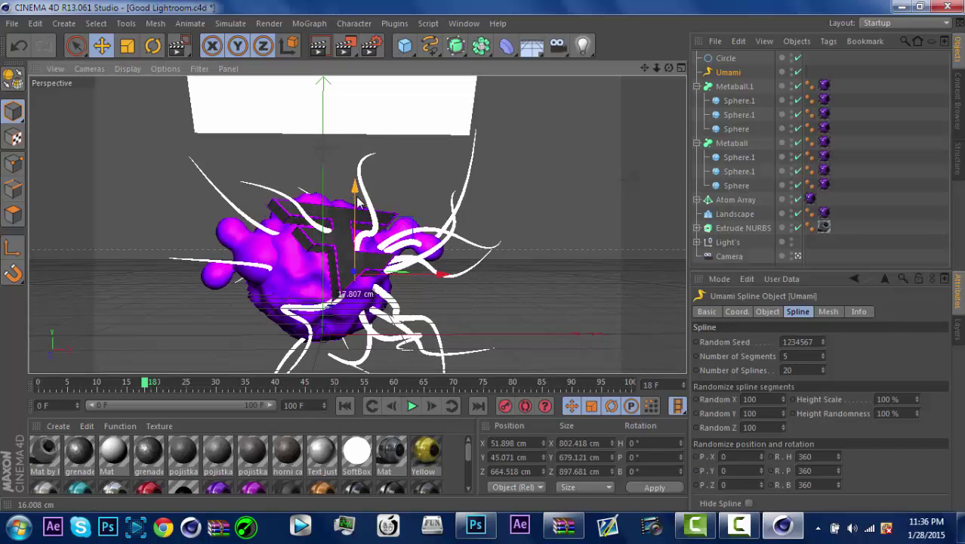
left_click_drag(350, 178, 331, 227)
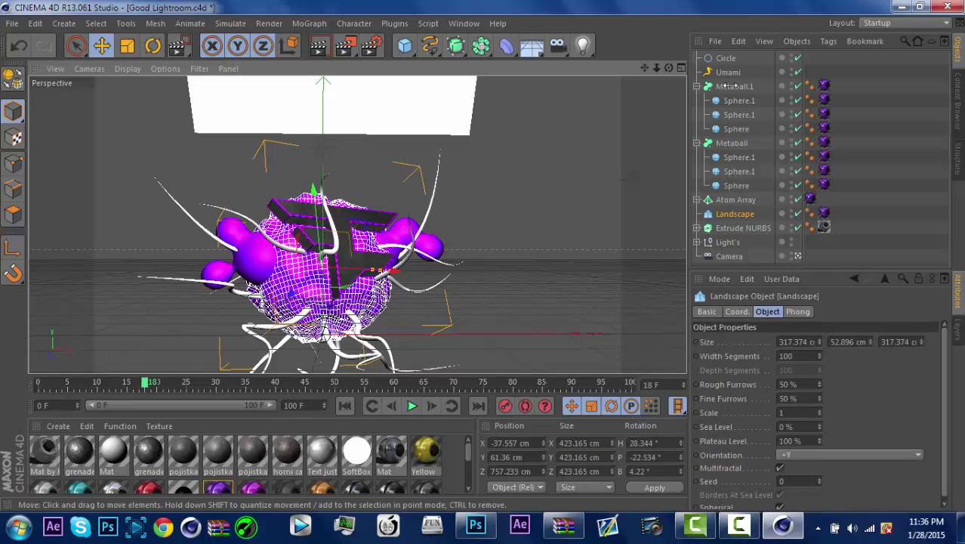
Step: Apply the Purple material to the Umami and set its projection to Cubic
left_click_drag(219, 488, 756, 72)
left_click(807, 371)
left_click(801, 395)
Step: Render a preview of the purple tentacles around the blob, continuing past the missing-texture notice
left_click(318, 45)
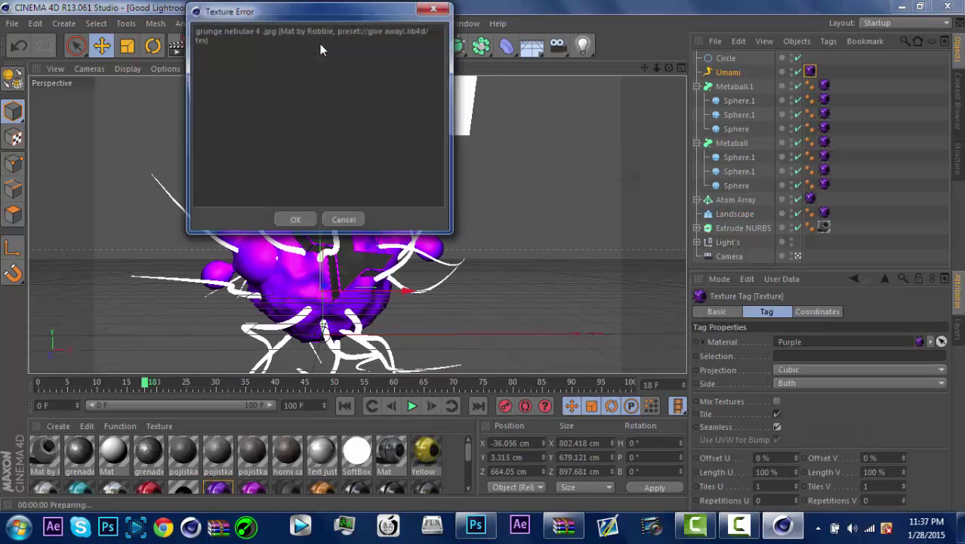
key("Return")
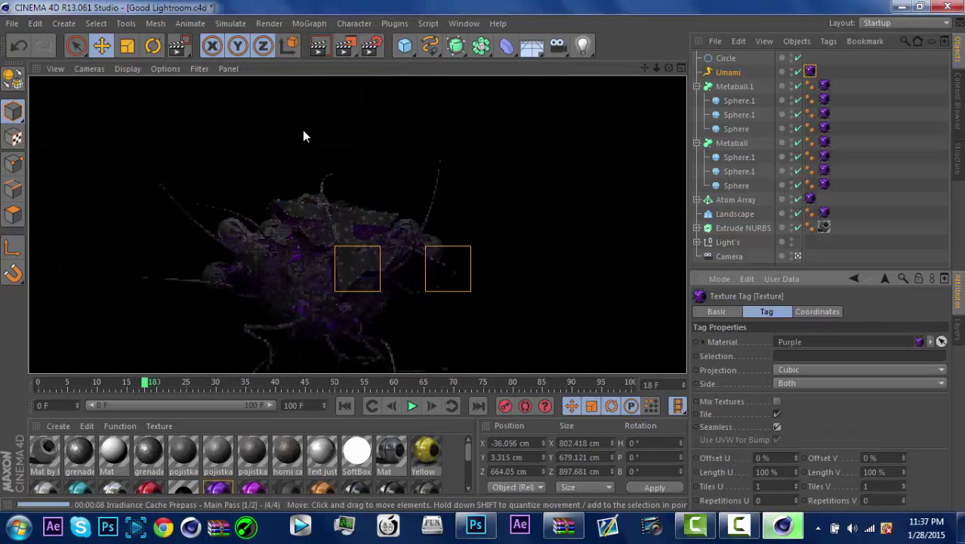
left_click(419, 108)
key("ctrl+r")
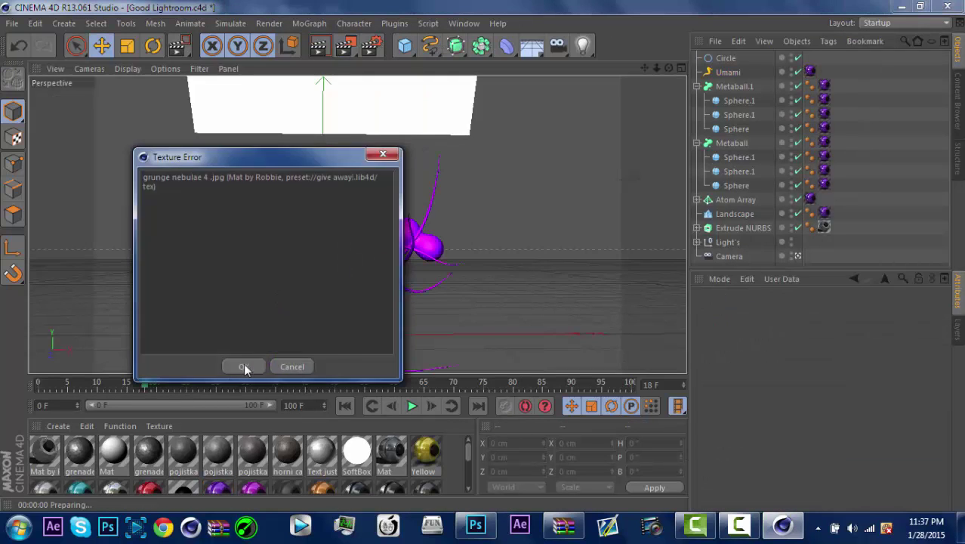
left_click(246, 365)
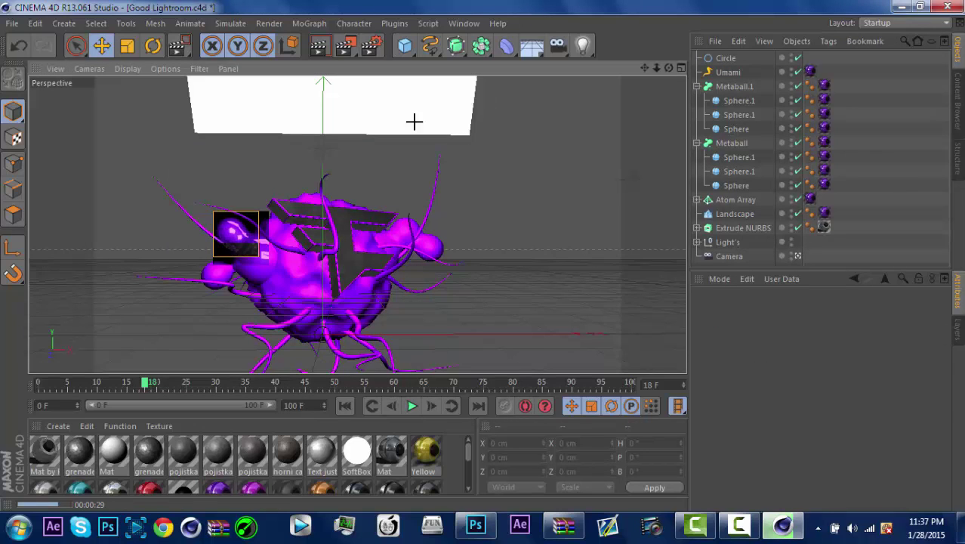
Step: Duplicate the Umami together with its Circle profile
left_click(744, 228)
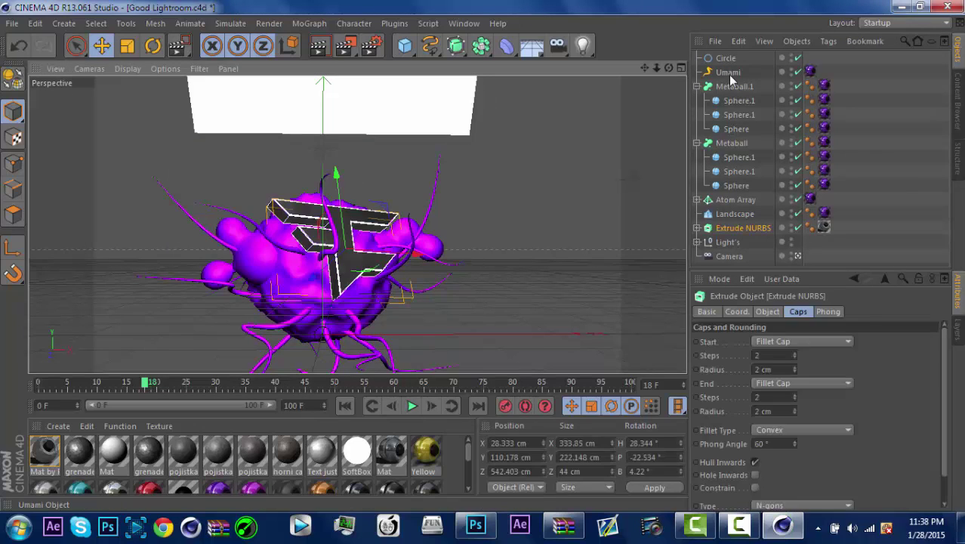
left_click(726, 57)
left_click(728, 72, "shift")
key("ctrl+c")
key("ctrl+v")
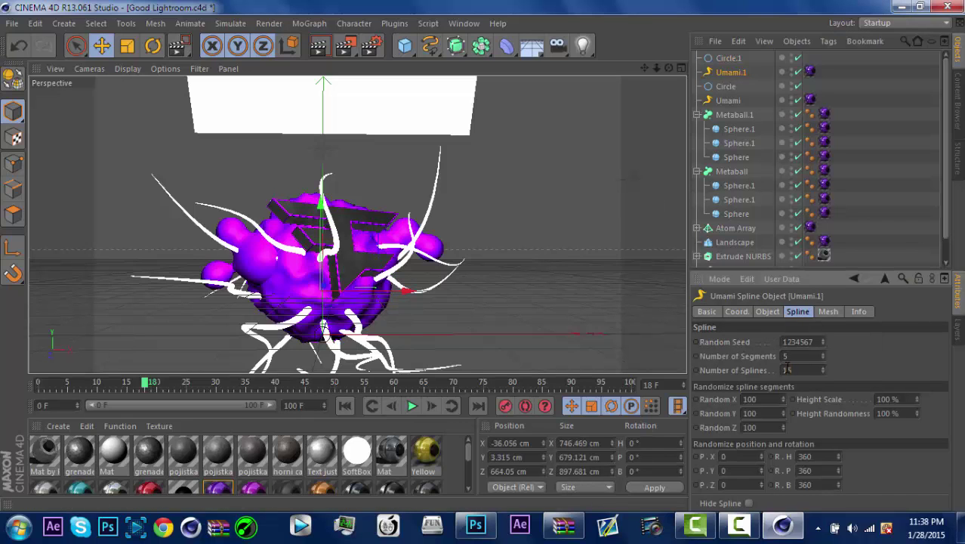
Step: Set the duplicated Umami to 15 splines with a random rotation of 180 for R.H, R.P and R.B
key("Return")
key("Tab")
type("180")
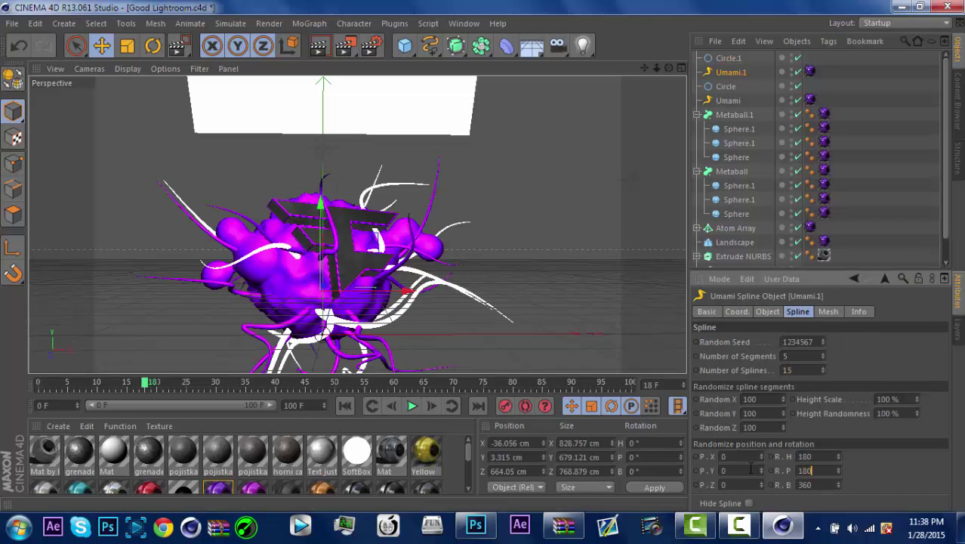
key("Tab")
type("180")
key("Return")
Step: Move the duplicated Umami to about X -20, Y 44, Z 665 cm and rotate its bank to about 38°
left_click_drag(325, 244, 379, 270)
key("r")
left_click(102, 47)
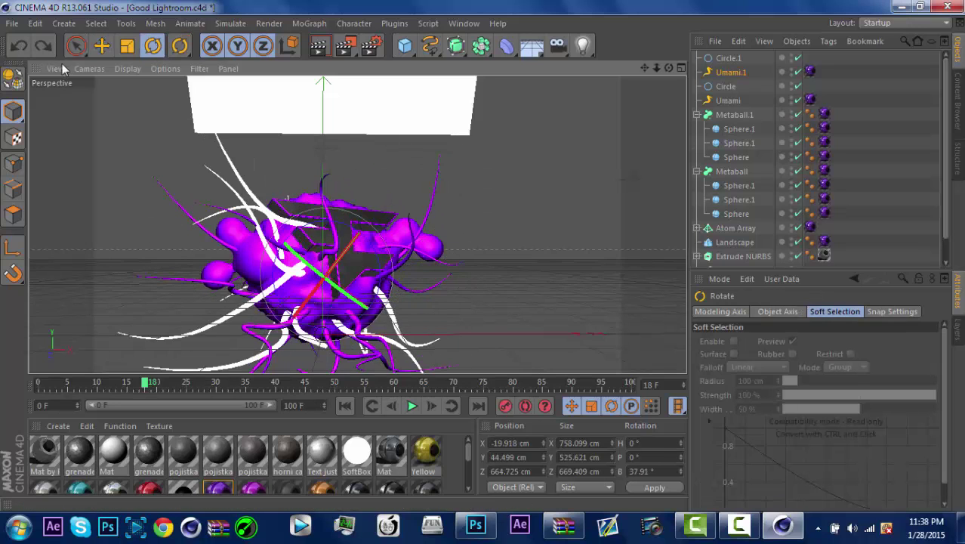
Step: Apply the dark emblem material to the second Umami and duplicate it together with its Circle
left_click(729, 58, "ctrl")
key("ctrl+c")
key("ctrl+v")
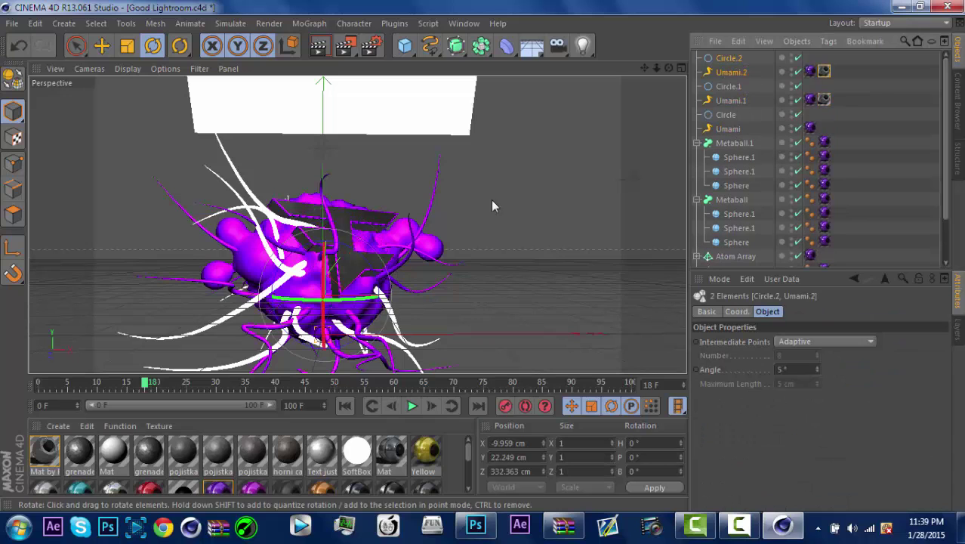
Step: Rotate the new Umami and Circle pair to about 145° bank and move it to about X 47, Y 6, Z 332 cm
left_click_drag(493, 204, 319, 371)
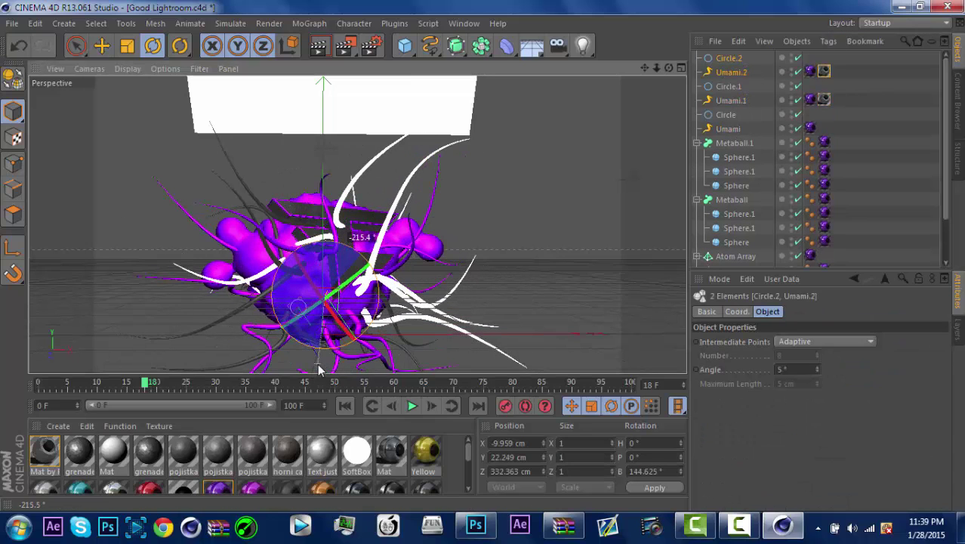
left_click(102, 47)
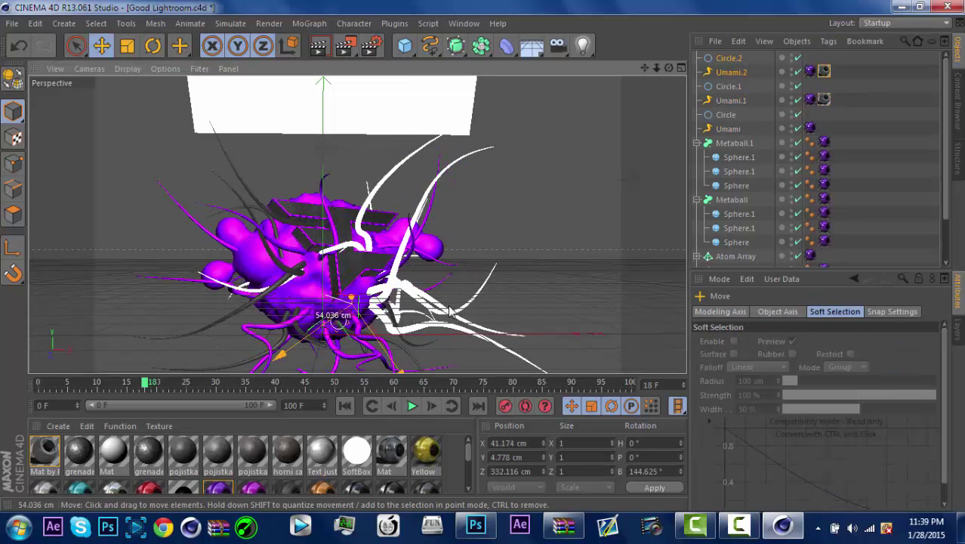
Step: Remove the Purple material tags from the second and third Umami objects
left_click(824, 72)
key("Delete")
key("Delete")
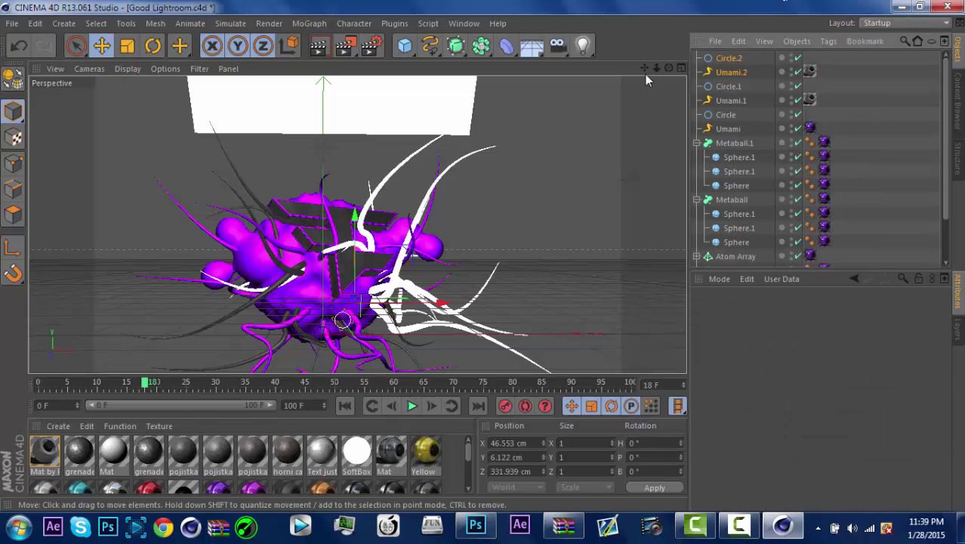
left_click(530, 273)
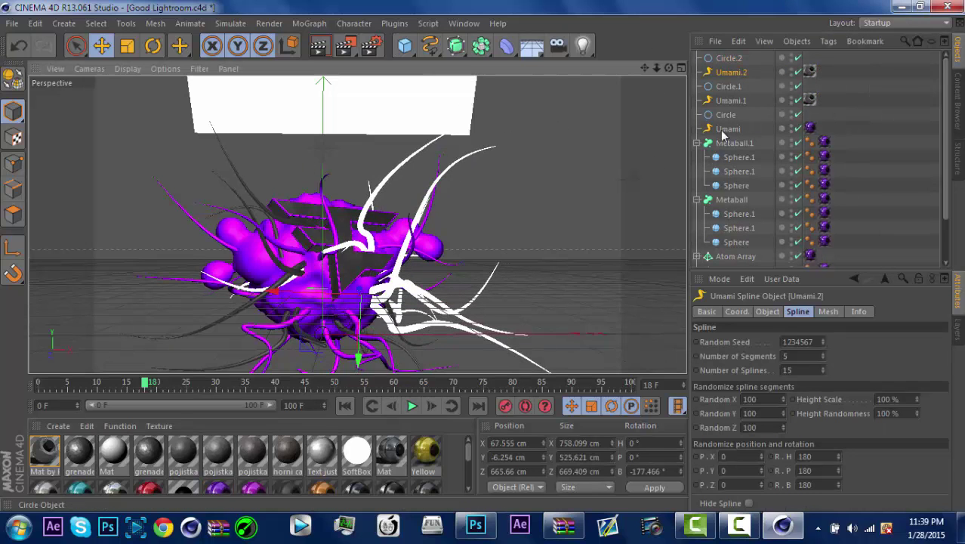
Step: Add a MoText object and set its start and end to Fillet Cap with 2 steps and a 2 cm radius
left_click(309, 23)
left_click(336, 152)
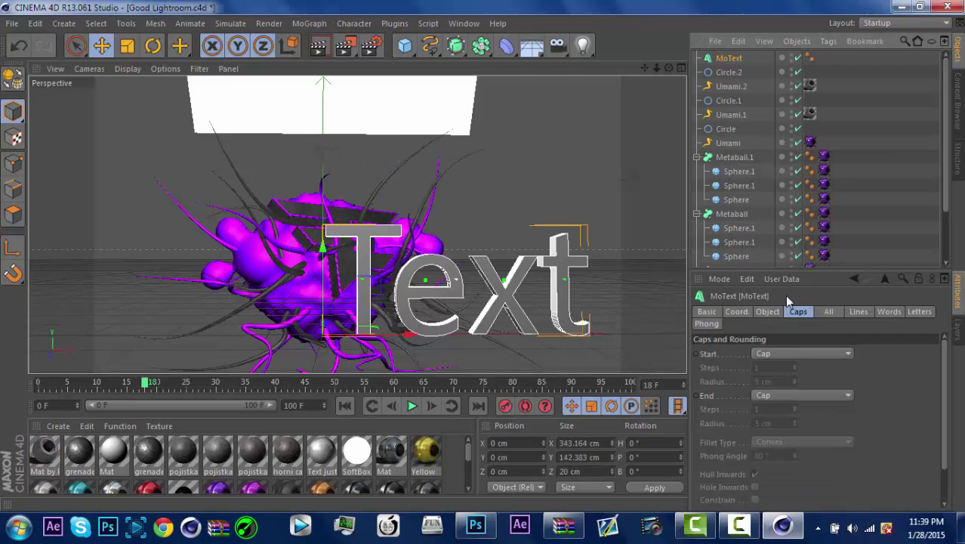
left_click(800, 395)
left_click(773, 452)
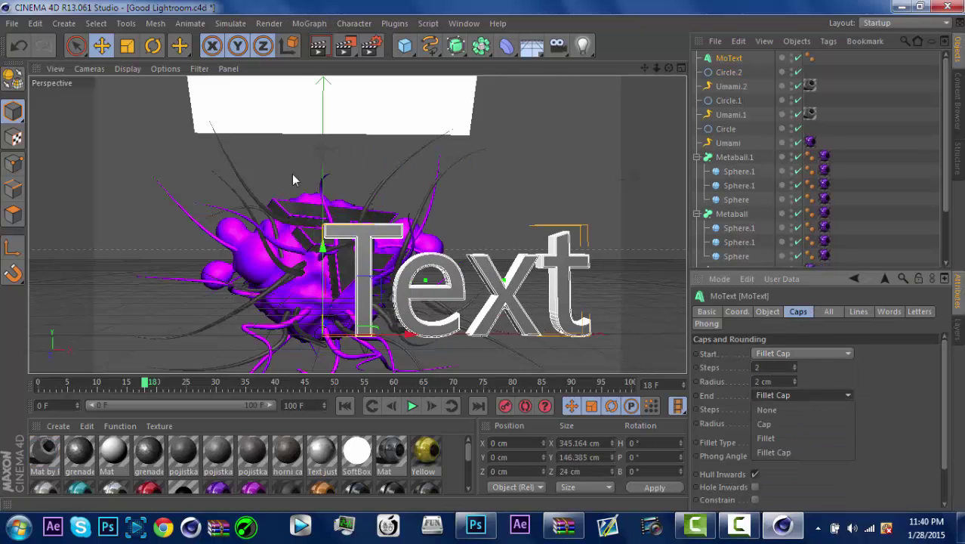
Step: Set the MoText's text to "Dyn" in the TYPOGRAPH PRO ExtraBold font
left_click(767, 311)
double_click(721, 390)
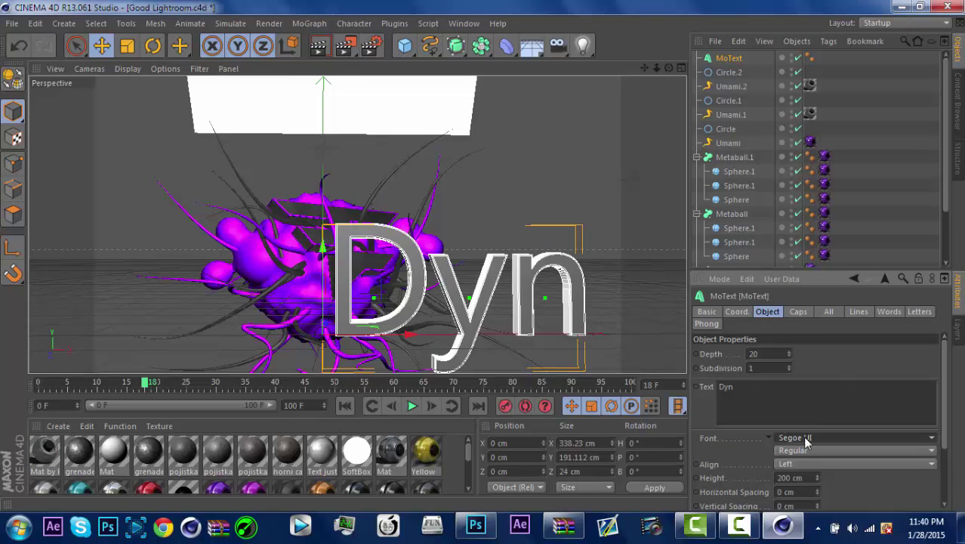
left_click(846, 439)
left_click(846, 440)
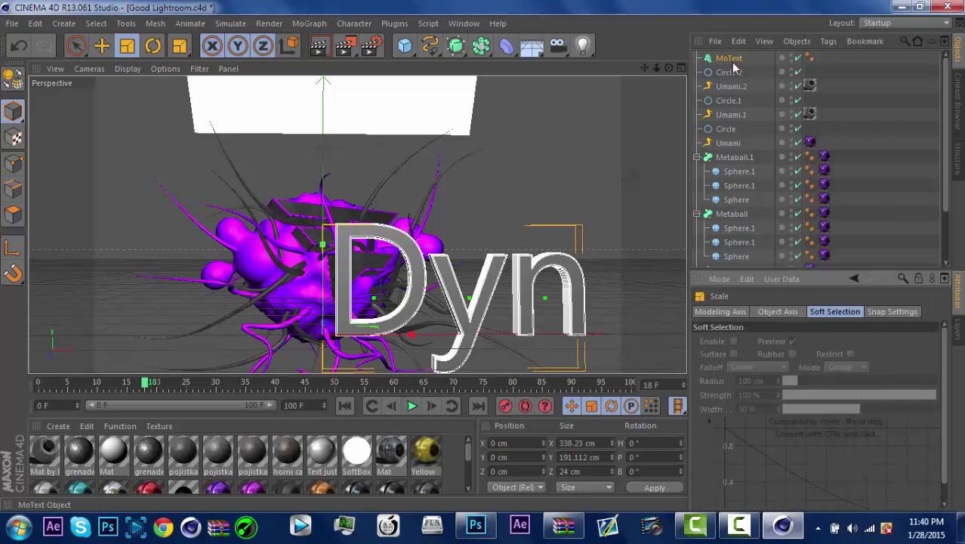
right_click(802, 442)
left_click(802, 438)
left_click(802, 459)
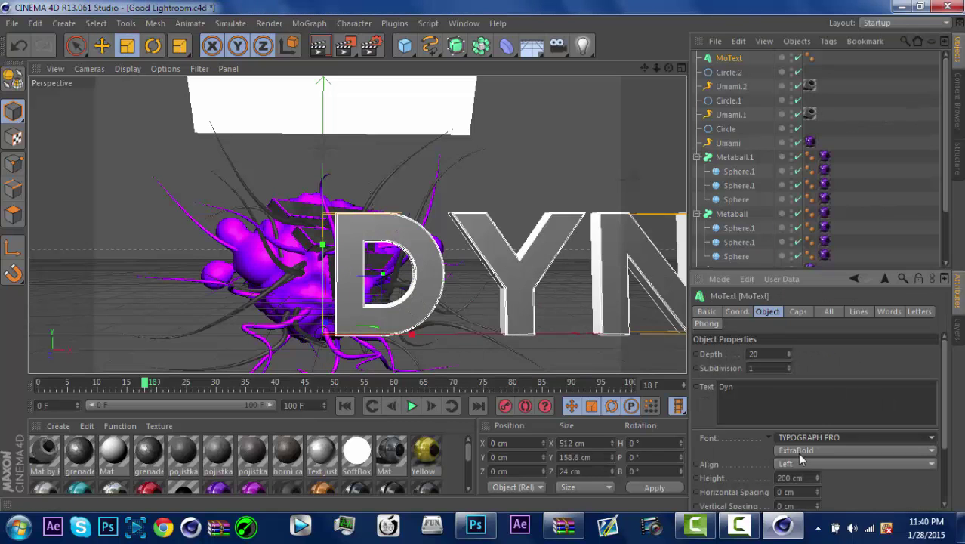
Step: Move the MoText back toward the blob, to about Y 12, Z 467 cm
left_click(101, 46)
left_click_drag(323, 333, 358, 307)
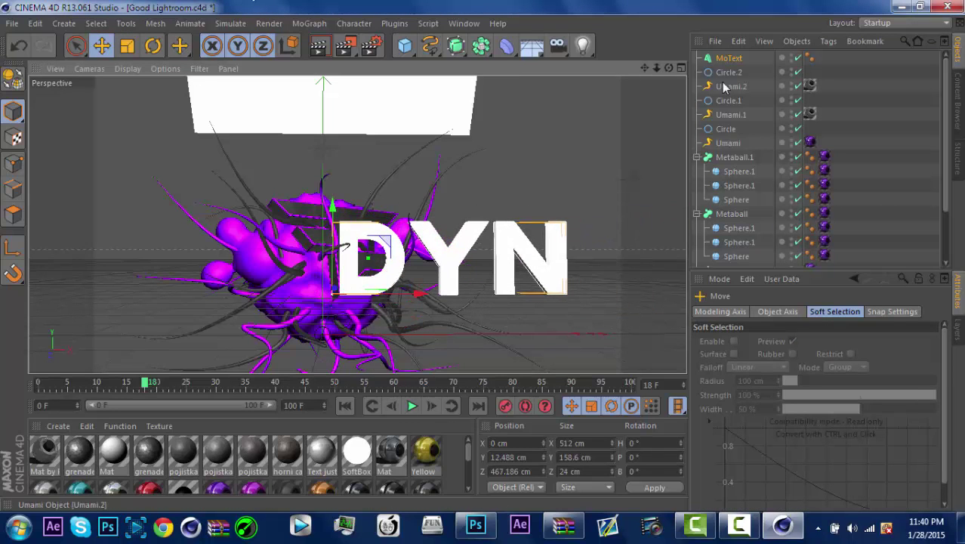
Step: Copy the Extrude NURBS rotation to the MoText: H 28.344°, P -22.534° and B 4.22°
left_click(742, 214)
left_click(729, 58)
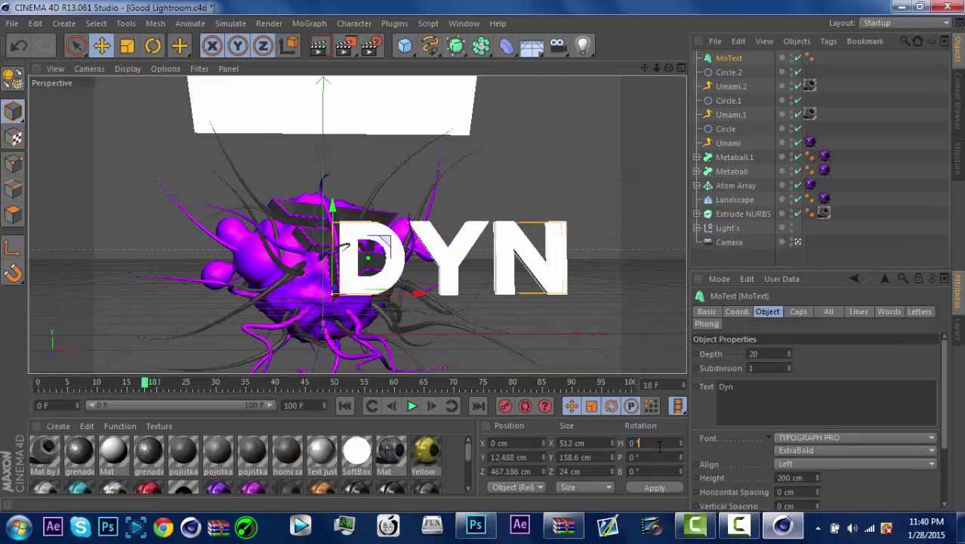
left_click(741, 213)
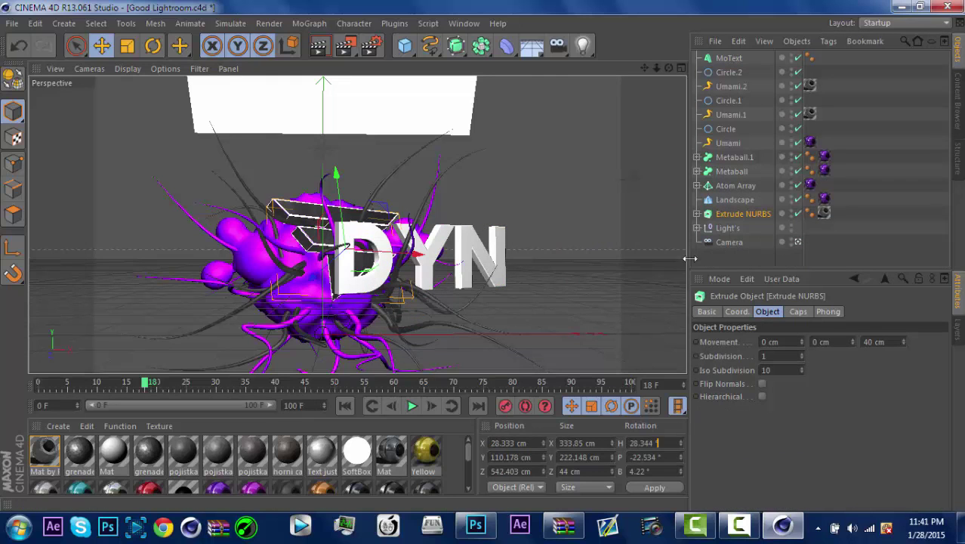
left_click(729, 58)
left_click(741, 214)
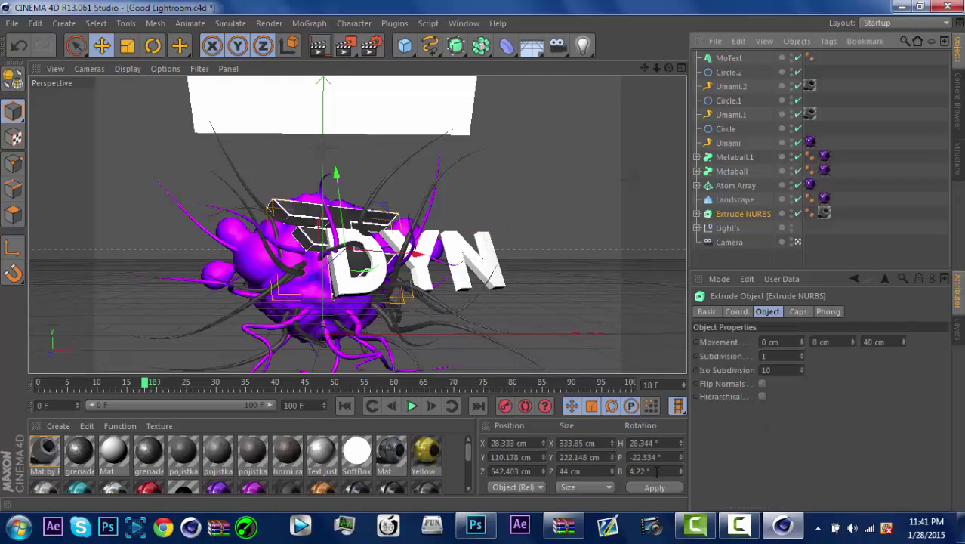
left_click(729, 59)
Step: Copy the Extrude NURBS X and Y position to the MoText: X 28.333 cm and Y 110.178 cm
left_click(742, 214)
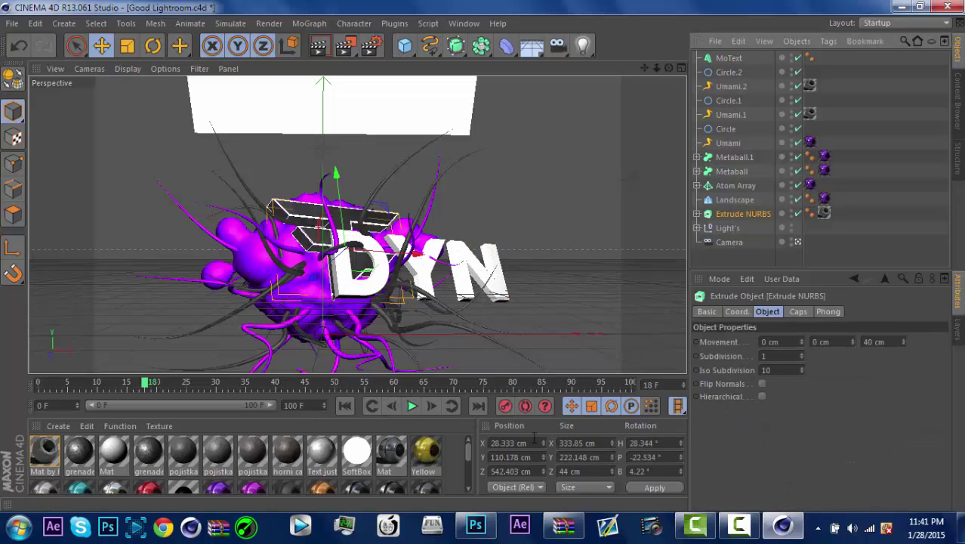
left_click(729, 58)
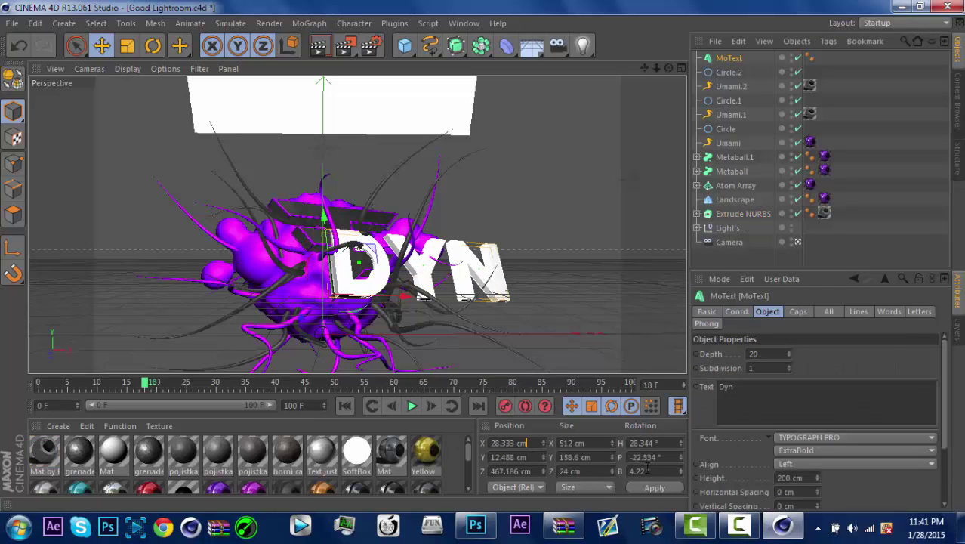
key("ctrl+z")
key("ctrl+y")
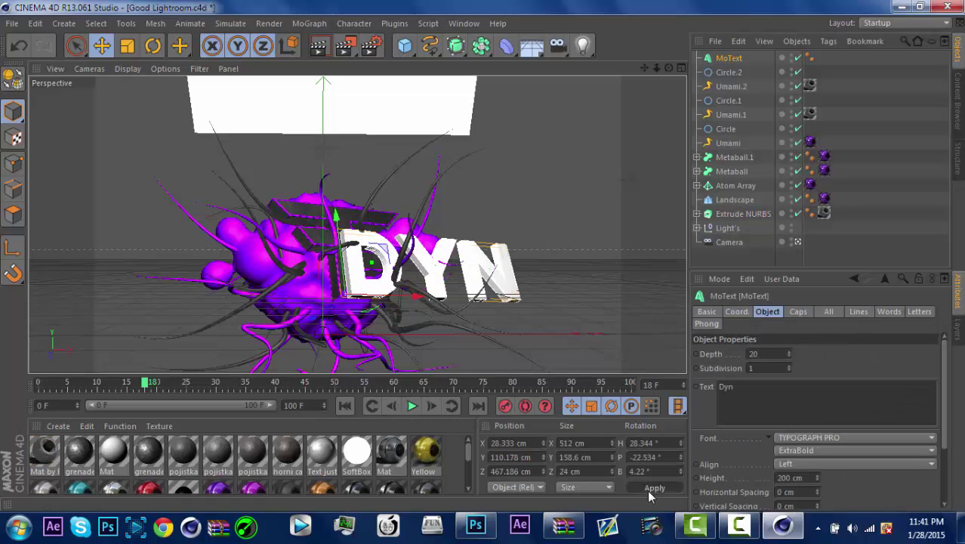
Step: Scale the MoText down to a height of about 104 cm and move it over the emblem, to about X -67, Y 108, Z 442 cm
key("ctrl+z")
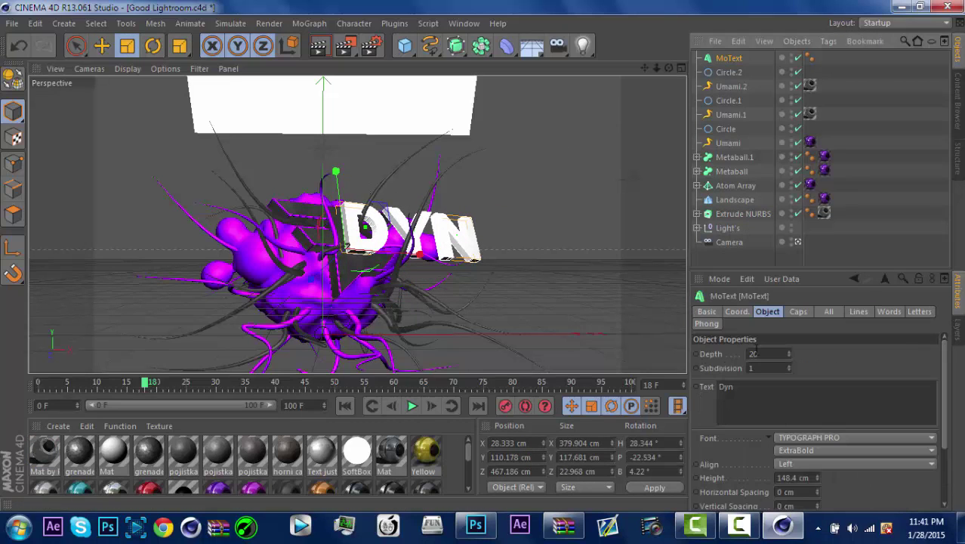
key("ctrl+z")
left_click(101, 45)
key("ctrl+z")
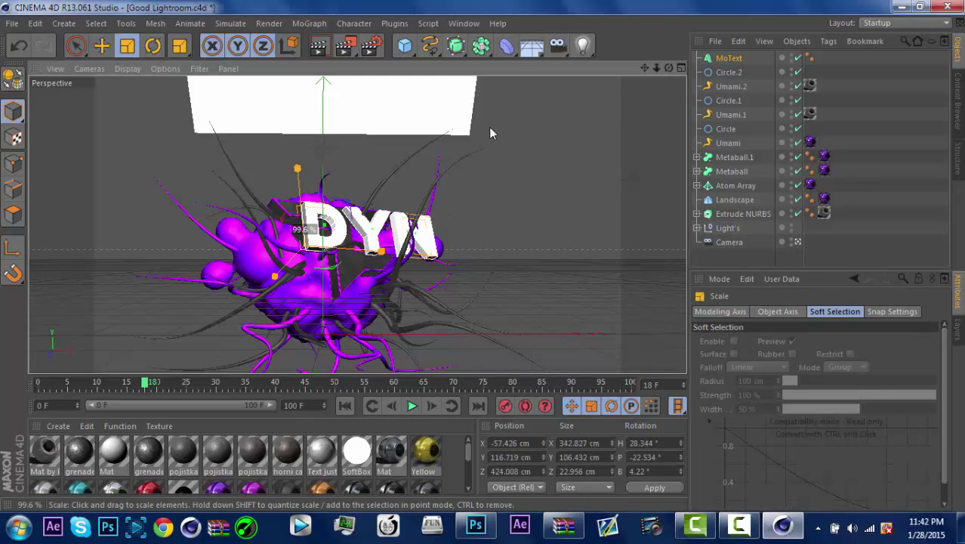
left_click_drag(489, 133, 489, 133)
scroll(340, 227, "up", 5)
key("e")
mouse_move(198, 302)
left_mouse_down()
mouse_move(186, 320)
mouse_move(194, 307)
left_mouse_up()
key("r")
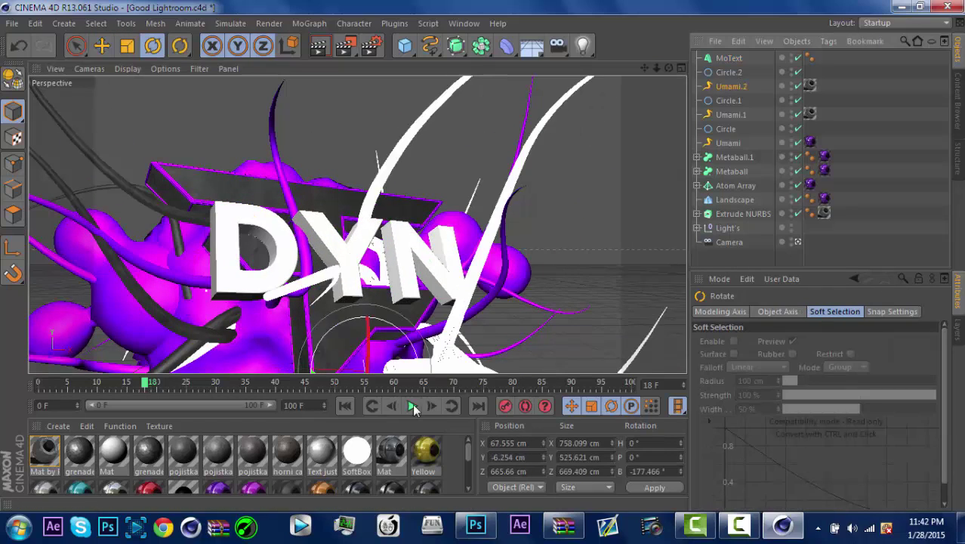
Step: Apply the Mat by Robbie material to the MoText and nest a duplicate of the text in a new Atom Array
left_click(249, 242)
left_click_drag(46, 451, 728, 58)
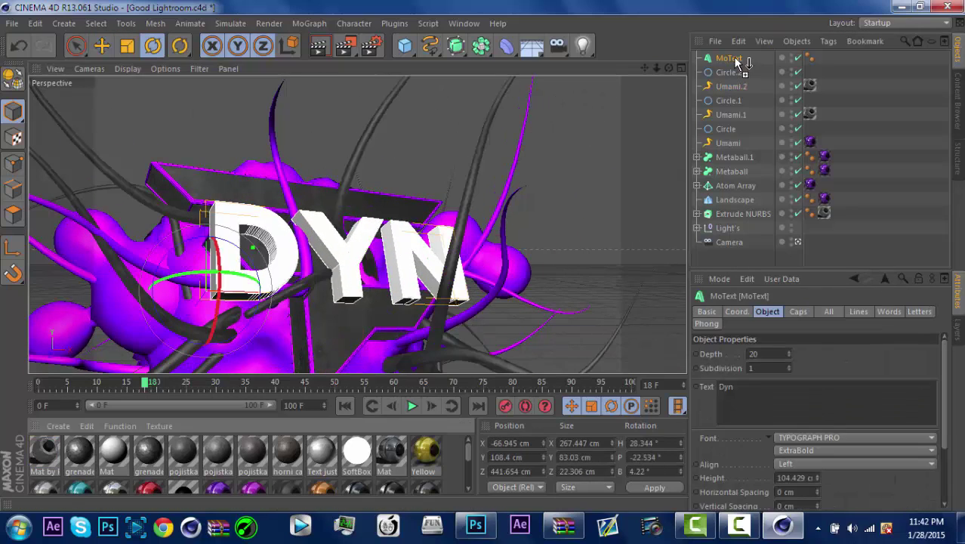
left_click(480, 45)
left_click(642, 65, "alt")
left_click(736, 58)
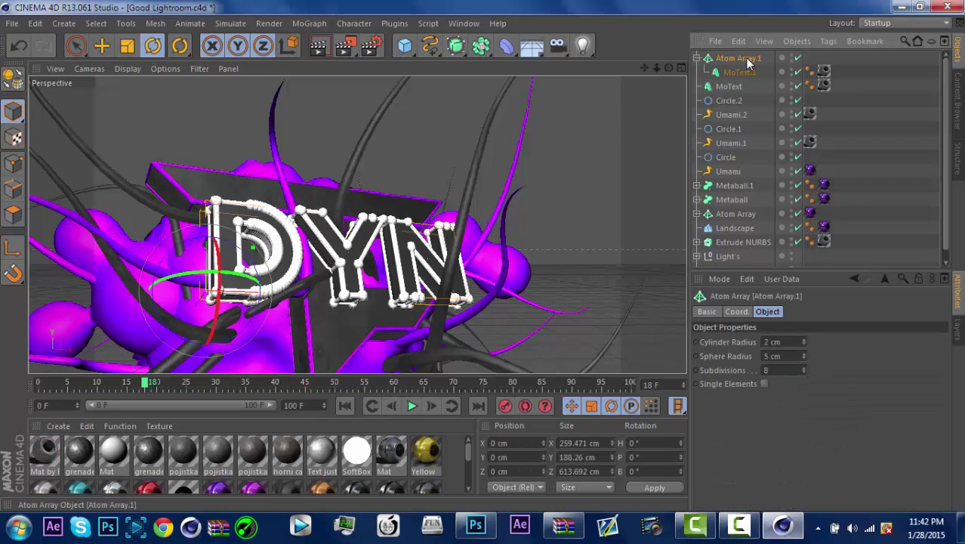
Step: Thin the text's Atom Array, apply the Purple material to it, and set both MoText texture tags to Cubic projection
left_click_drag(218, 487, 739, 60)
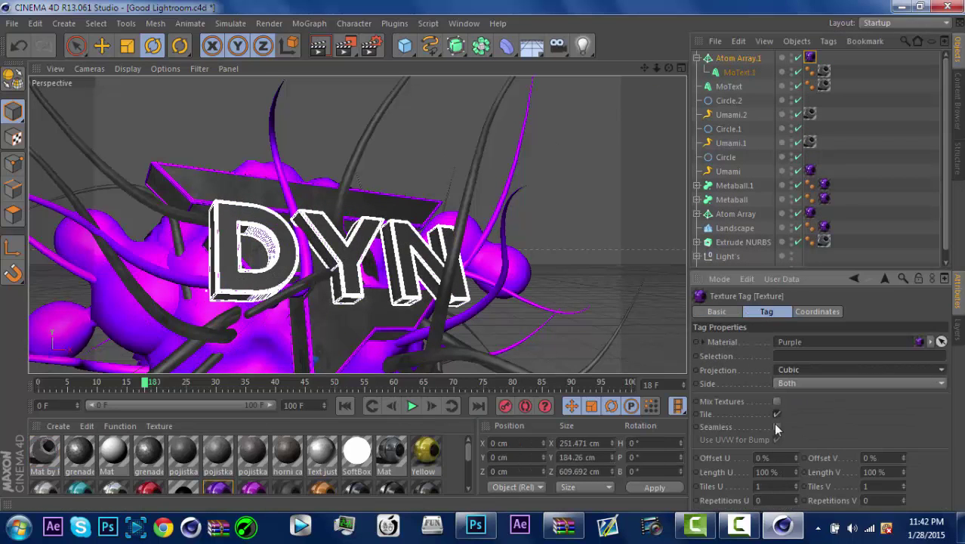
left_click(824, 71)
left_click(859, 370)
left_click(797, 427)
left_click(824, 86)
left_click(859, 369)
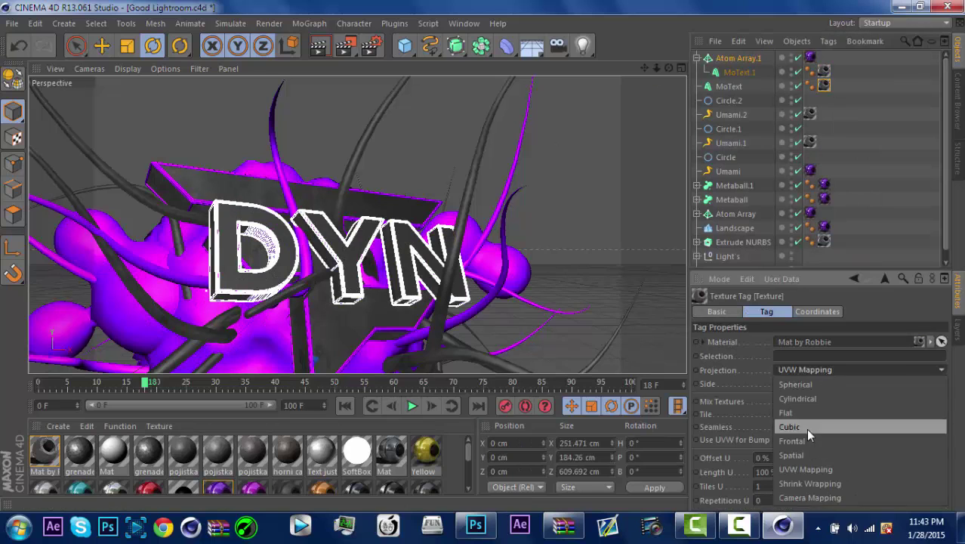
left_click(806, 429)
Step: Open the file chooser for the save path in the 1080p HD Intro render settings
left_click_drag(340, 227, 355, 228, "alt")
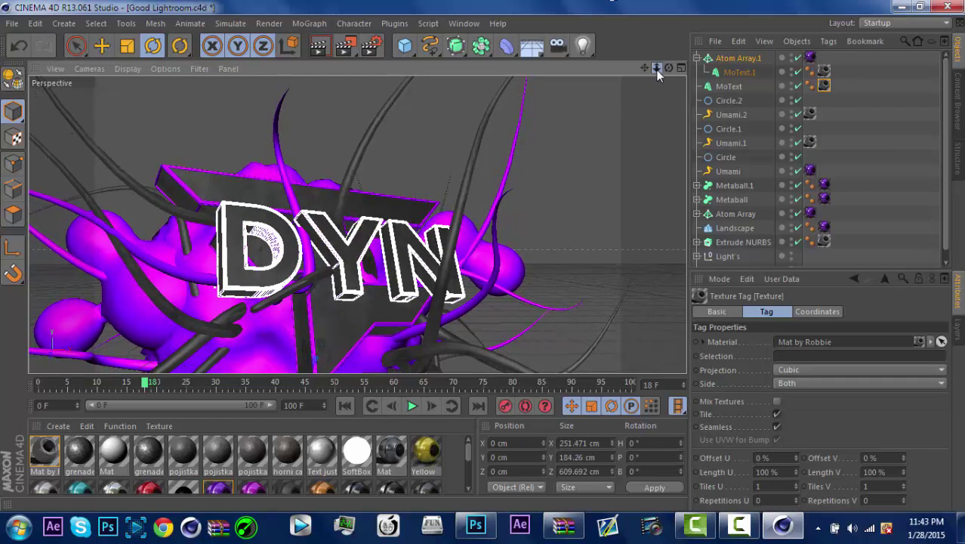
left_click_drag(657, 69, 275, 75)
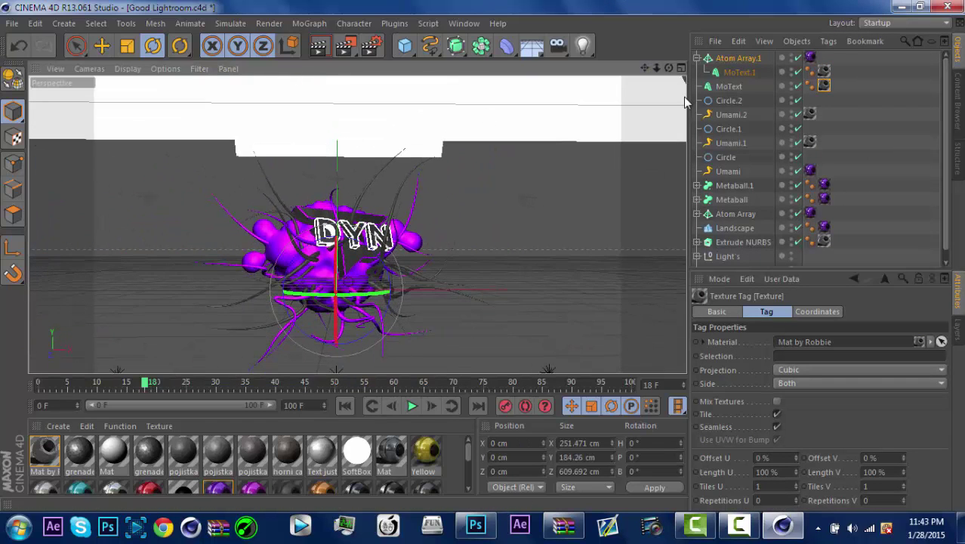
key("ctrl+b")
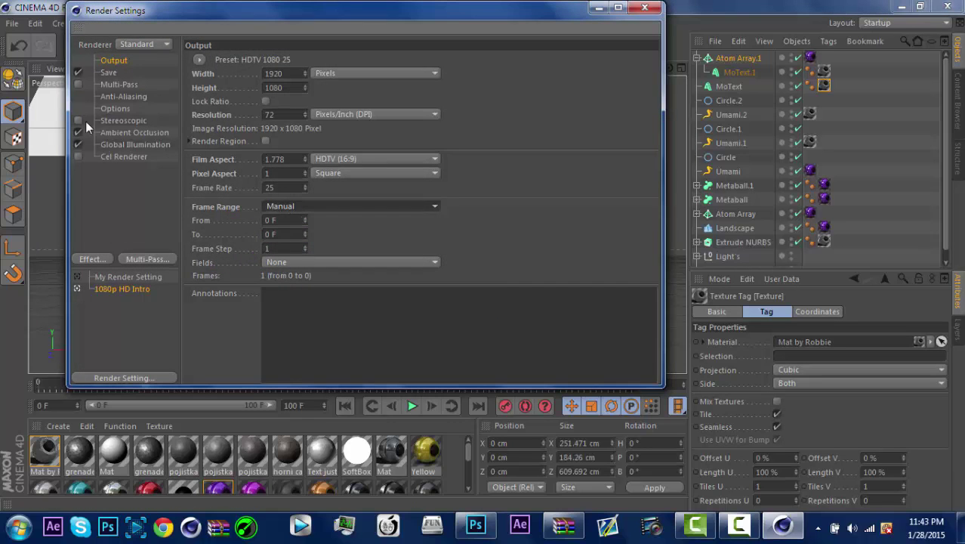
left_click(118, 84)
left_click(108, 72)
left_click(639, 85)
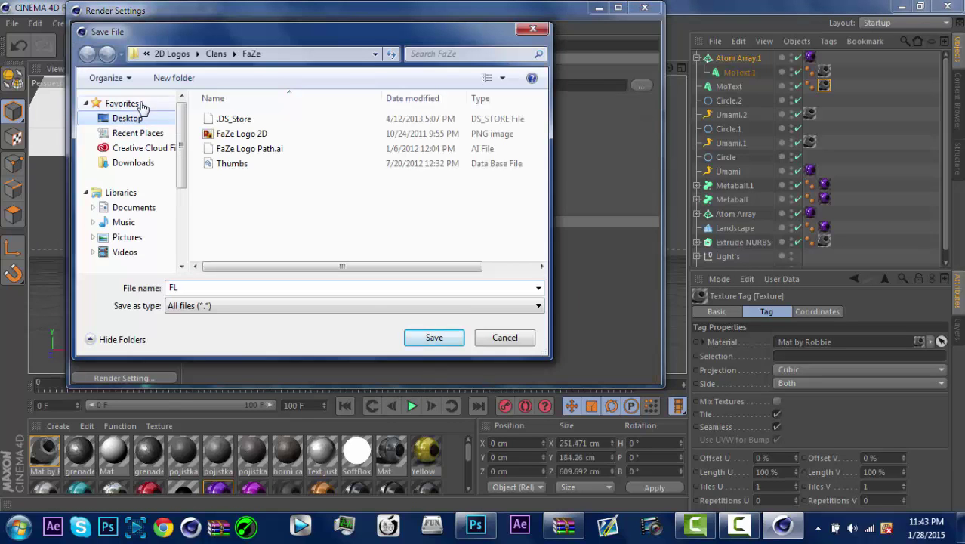
Step: Browse from the Desktop through Channel Art, Rvamp and spped art to the Spped Arh folder
left_click(136, 118)
scroll(381, 218, "down", 6)
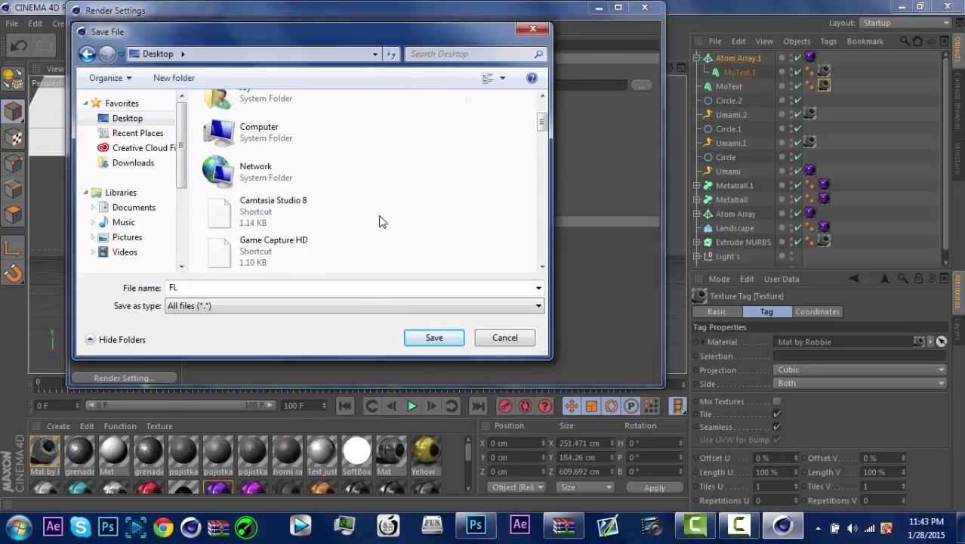
left_click(277, 107)
scroll(286, 157, "up", 2)
double_click(250, 202)
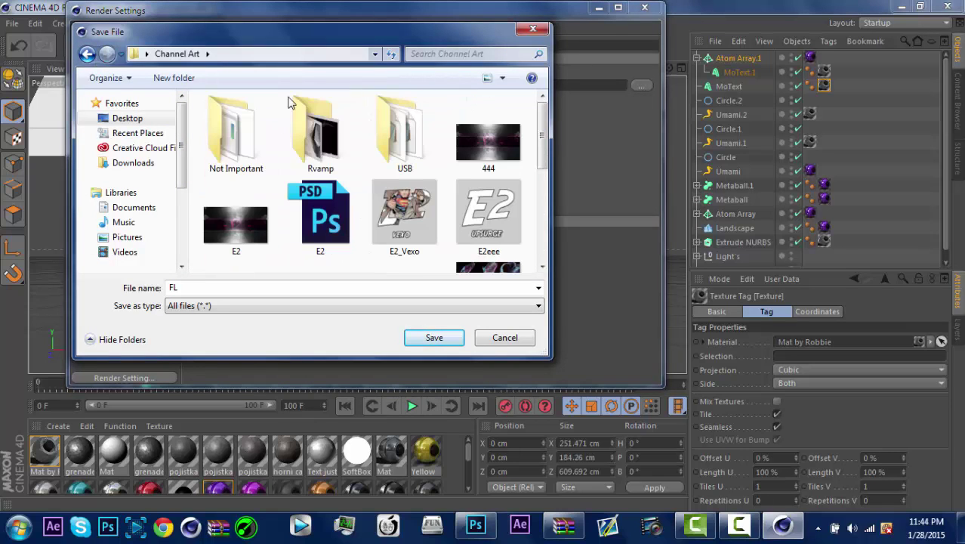
double_click(341, 141)
double_click(259, 136)
double_click(259, 137)
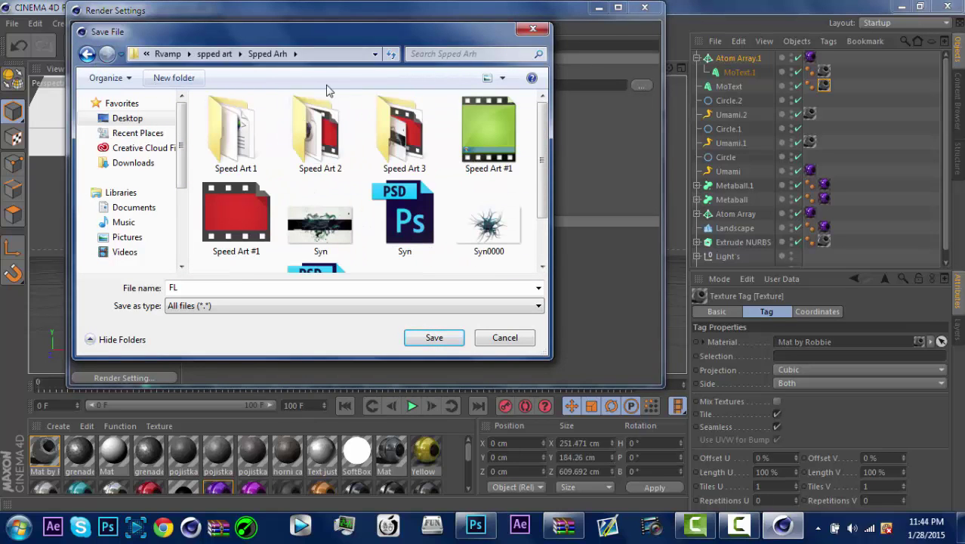
Step: Create a folder named "Speed Art 4", open it, and set the render's file name to "Dyn" inside it
key("ctrl+shift+n")
type("Sp")
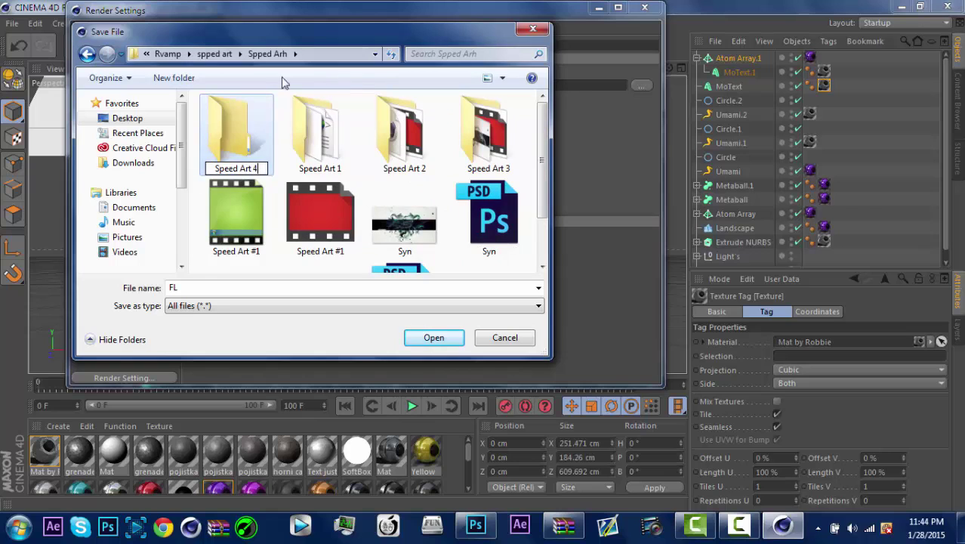
type("eed Art 4")
key("Return")
key("Return")
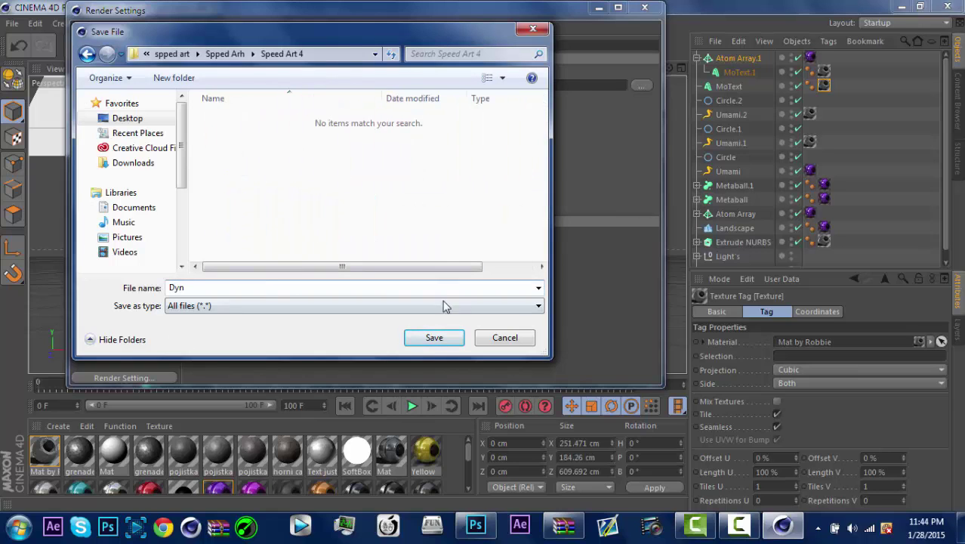
key("Return")
Step: Disable Ambient Occlusion and Global Illumination in the render settings and close them
left_click(141, 105)
left_click(170, 58)
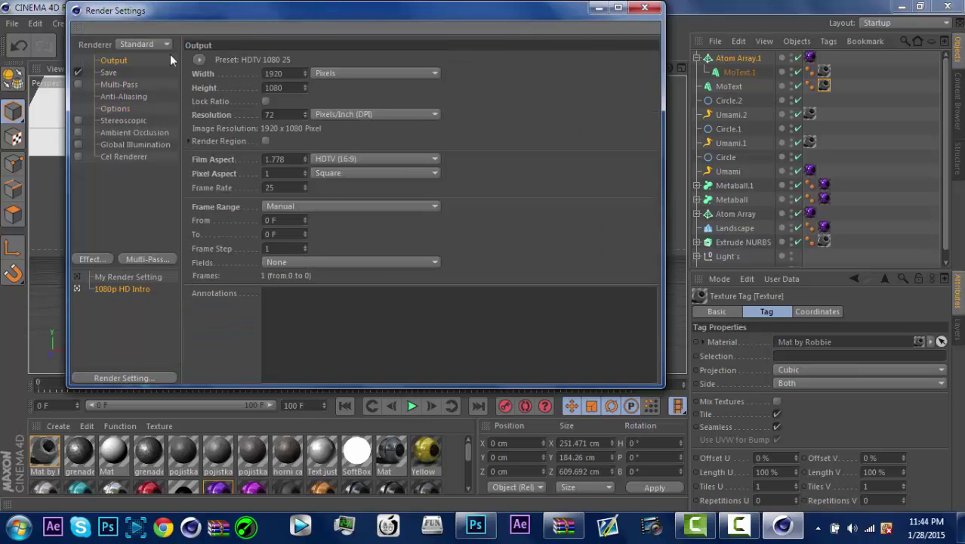
left_click(645, 7)
Step: Render the scene to the Picture Viewer, inspect the image at 80% zoom, and close the viewer
left_click_drag(355, 44, 421, 123)
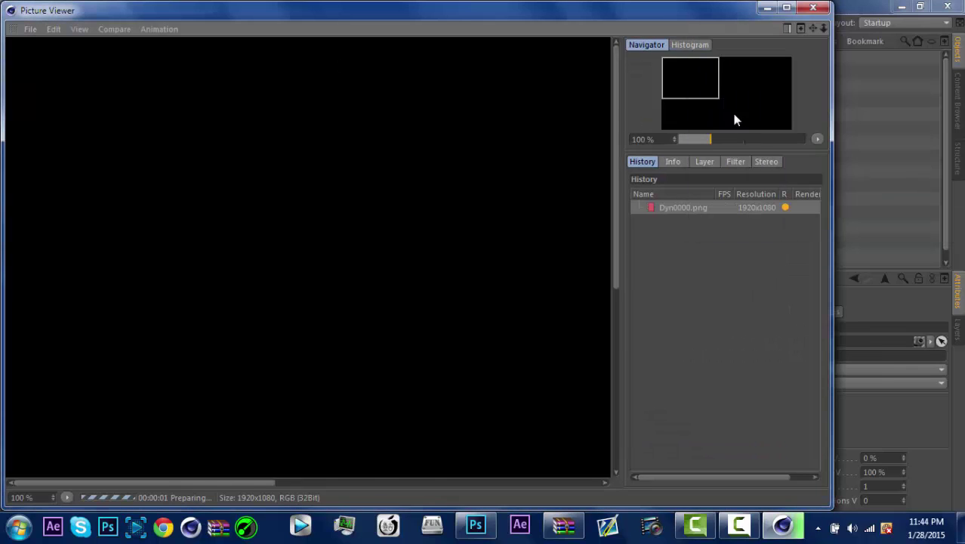
left_click_drag(736, 119, 728, 91)
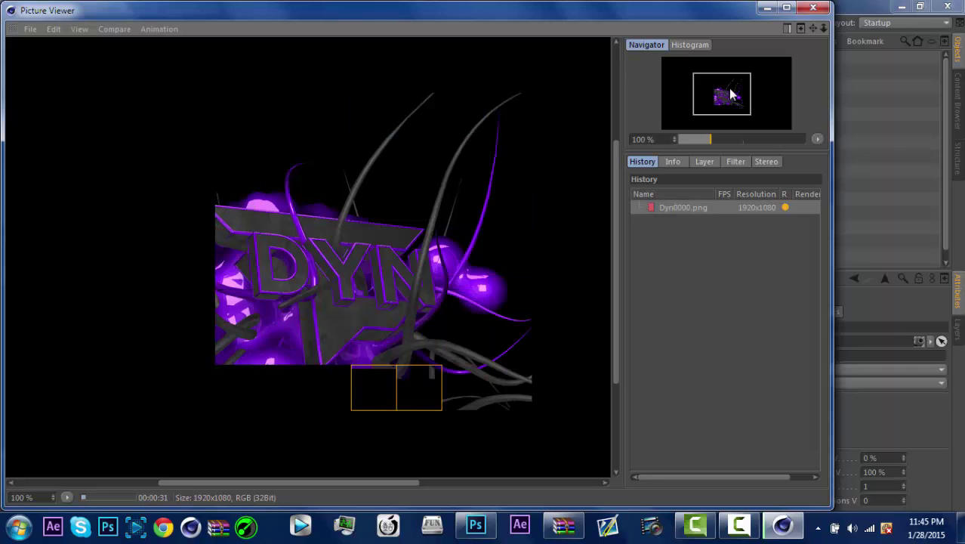
scroll(404, 325, "down", 1)
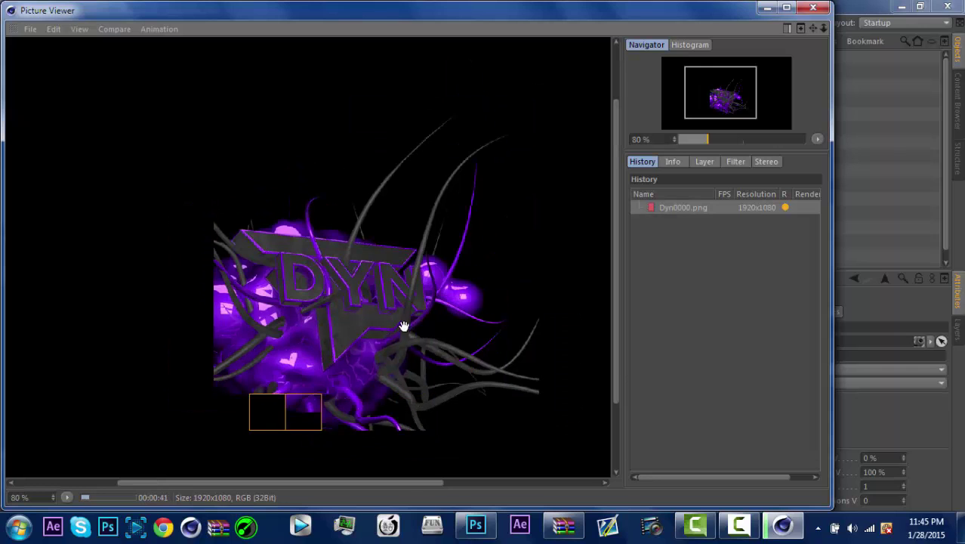
left_click_drag(377, 482, 390, 502)
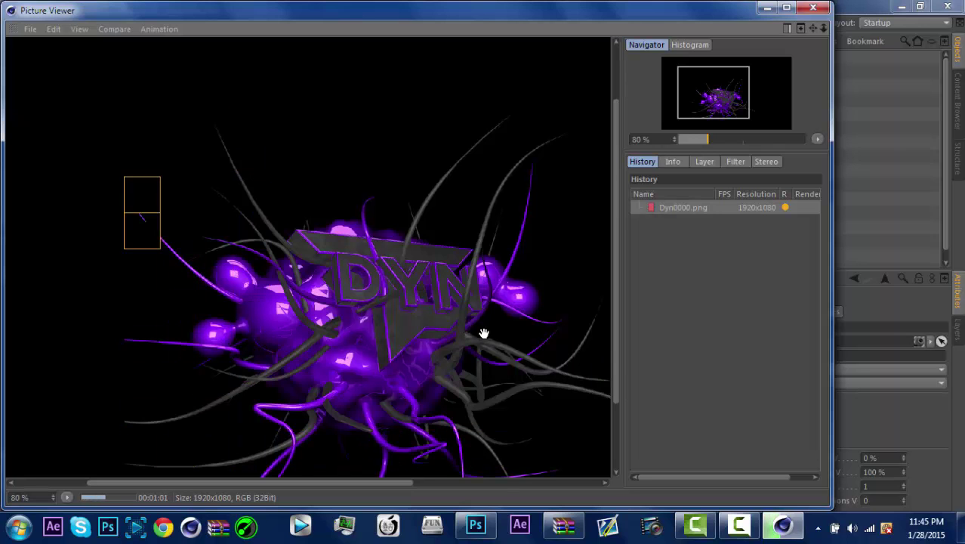
left_click(813, 8)
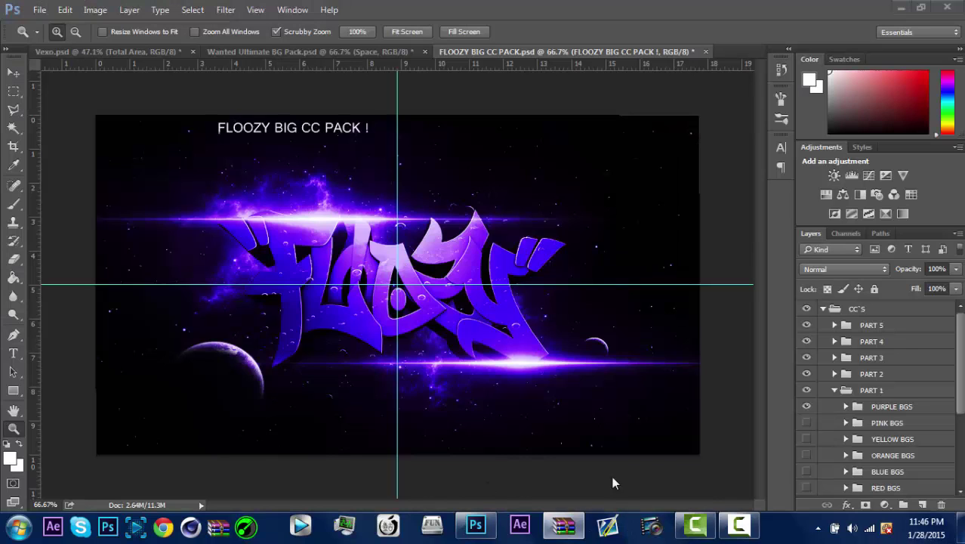
Step: Switch to the Vexo.psd document in Photoshop and open the Desktop folder in a file browser window
left_click(11, 536)
key("Escape")
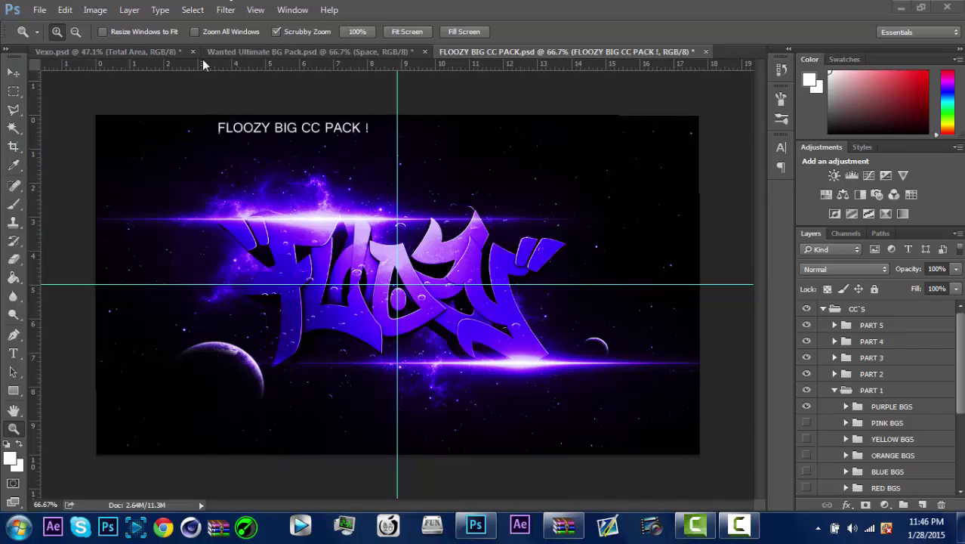
left_click(20, 534)
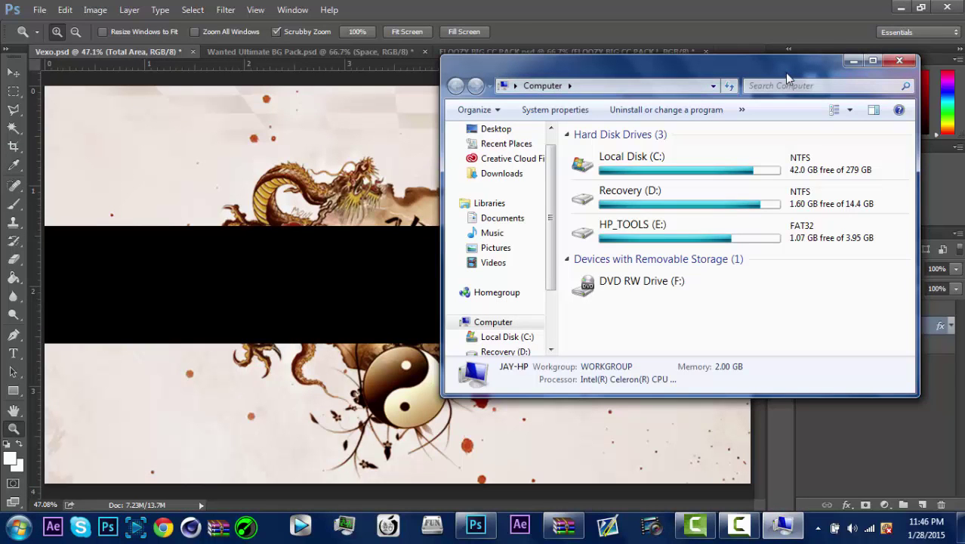
left_click(495, 129)
scroll(650, 280, "down", 8)
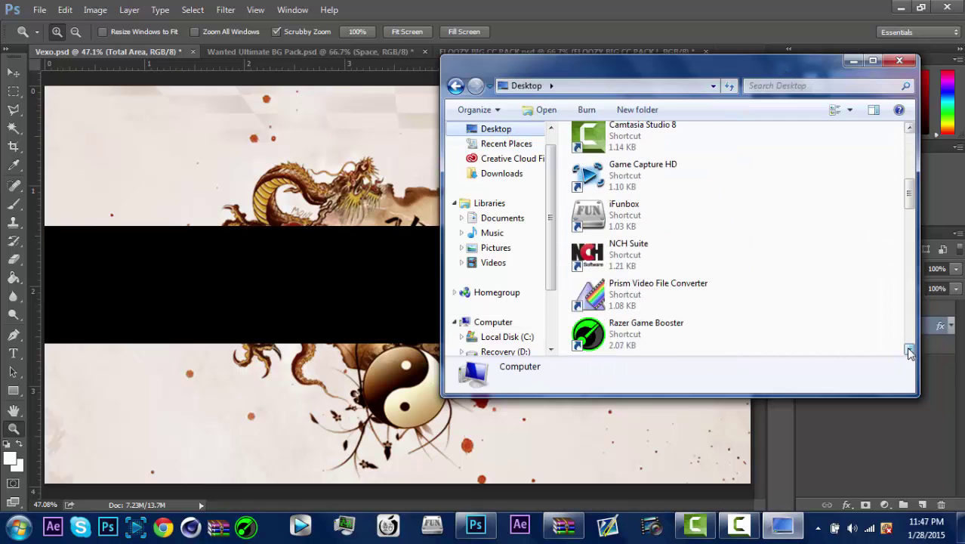
Step: Browse through Channel Art, Rvamp, spped art and Spped Arh to open the Speed Art 4 folder
double_click(635, 287)
double_click(667, 174)
double_click(605, 162)
double_click(605, 163)
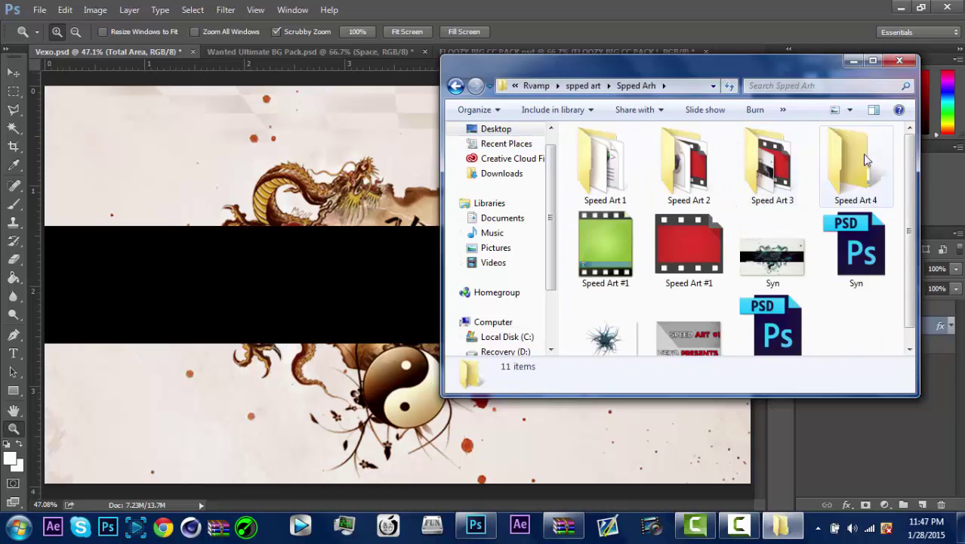
double_click(856, 163)
Step: Place the Dyn0000 render in the banner over the black band, scale it to about 30% and rotate it about -5°
left_click_drag(343, 265, 361, 232)
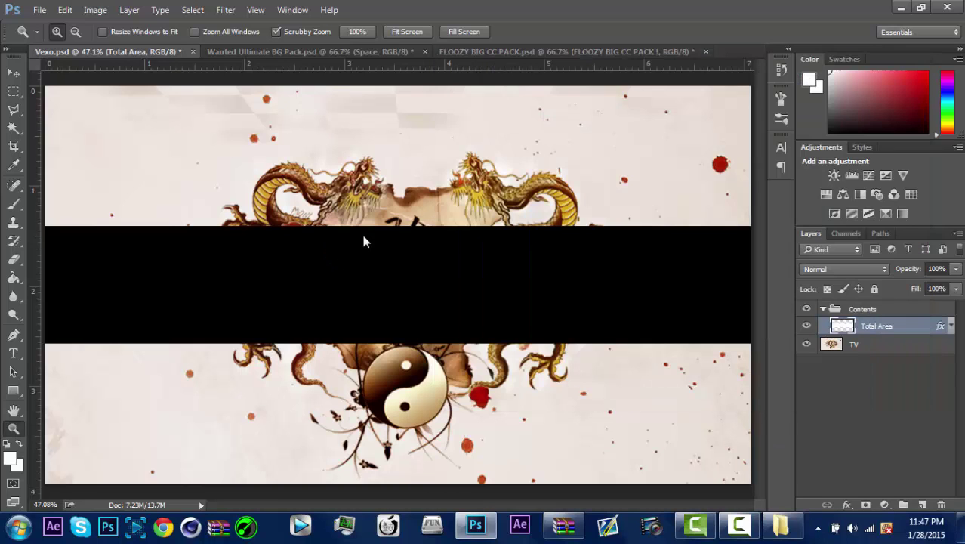
left_click_drag(376, 282, 404, 309)
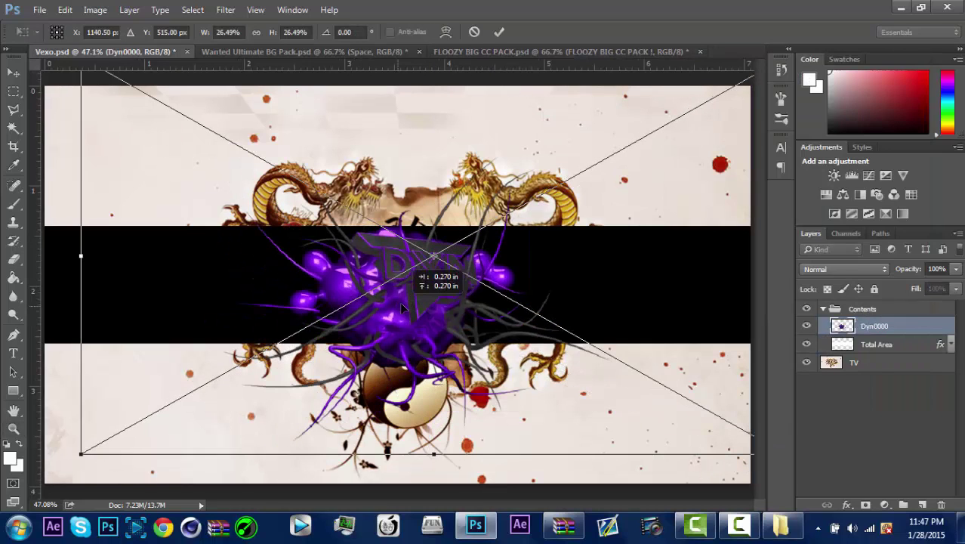
left_click(313, 432, "alt")
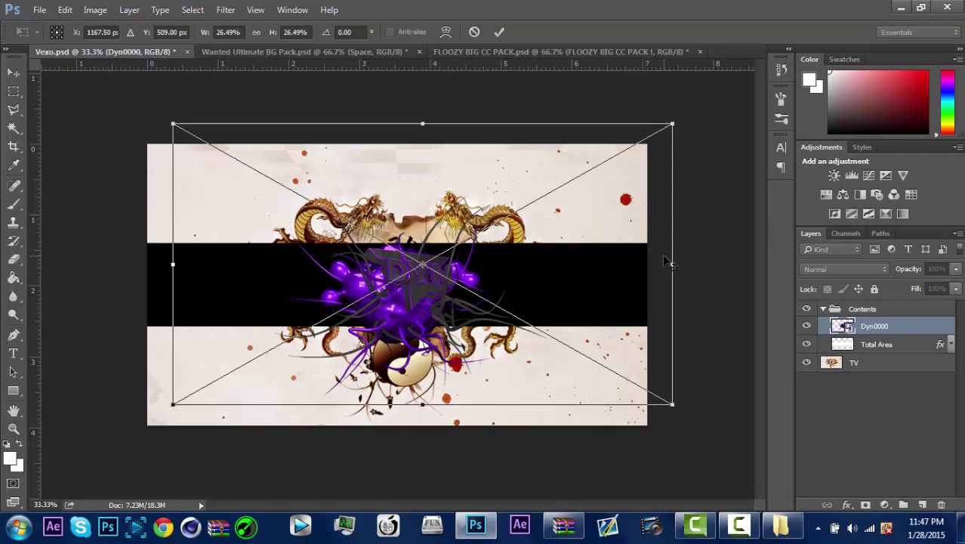
left_click_drag(676, 122, 682, 81)
left_click_drag(573, 233, 551, 236)
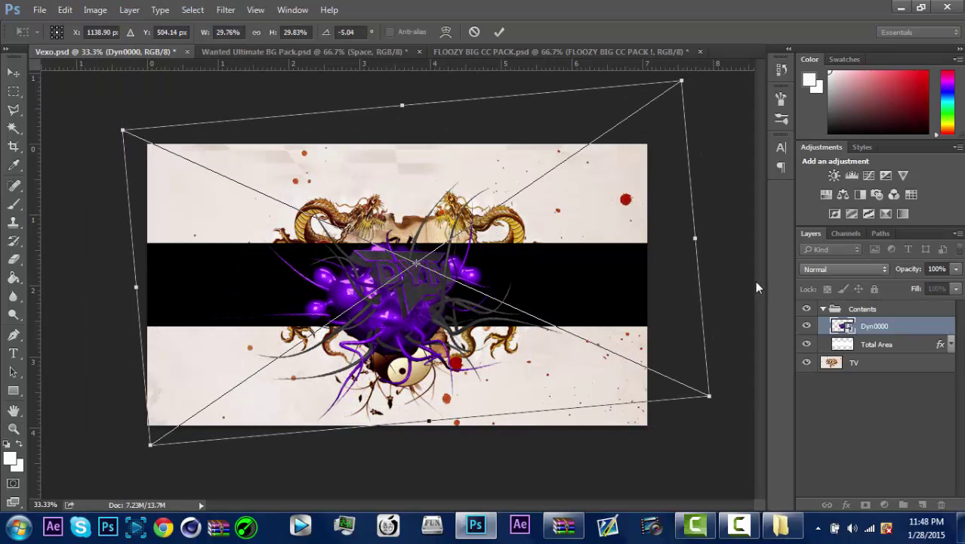
key("Return")
Step: Rasterize the Dyn0000 layer and delete the parts of the render below and above the black band
key("z")
right_click(318, 340)
left_click(349, 344)
key("m")
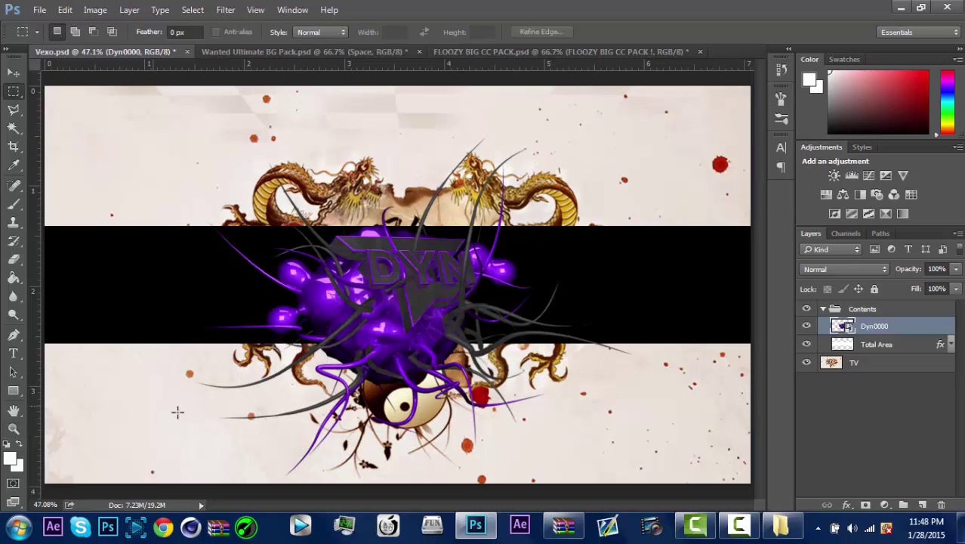
left_click_drag(46, 476, 49, 388)
left_click_drag(748, 334, 748, 344)
key("Delete")
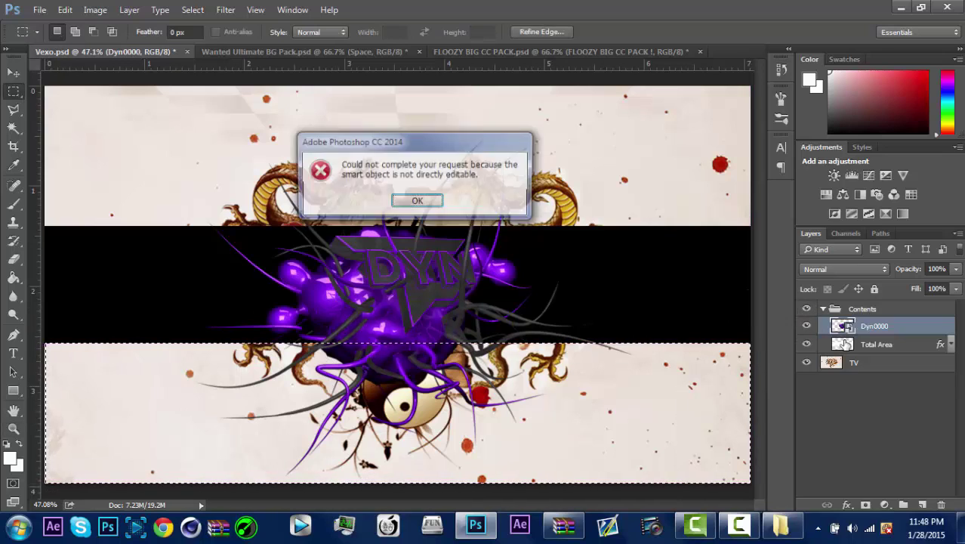
key("Return")
right_click(882, 326)
left_click(772, 230)
left_click_drag(752, 225, 419, 179)
Step: Draw a white rectangle about 334 by 48 px along the black band's lower edge near its left end and rasterize it
left_click(13, 390)
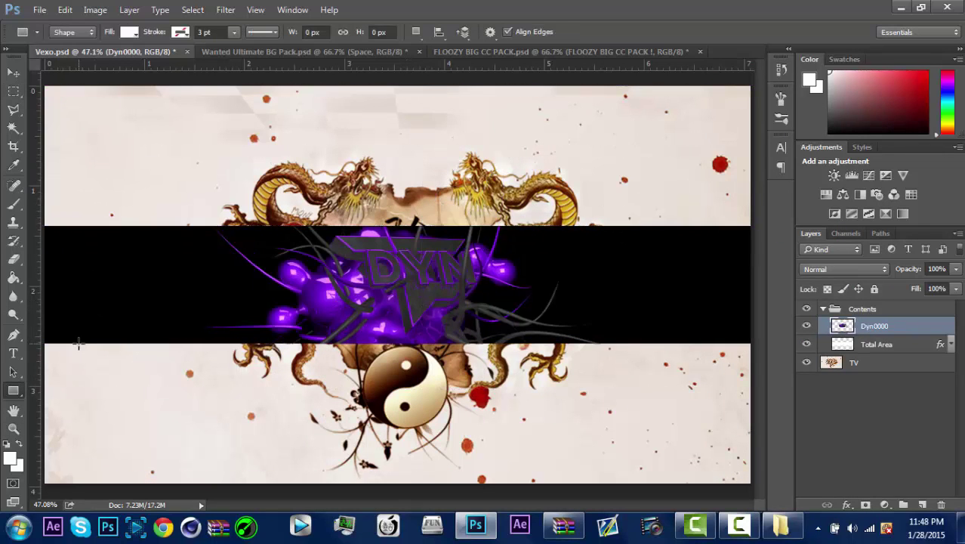
left_click_drag(180, 326, 181, 330)
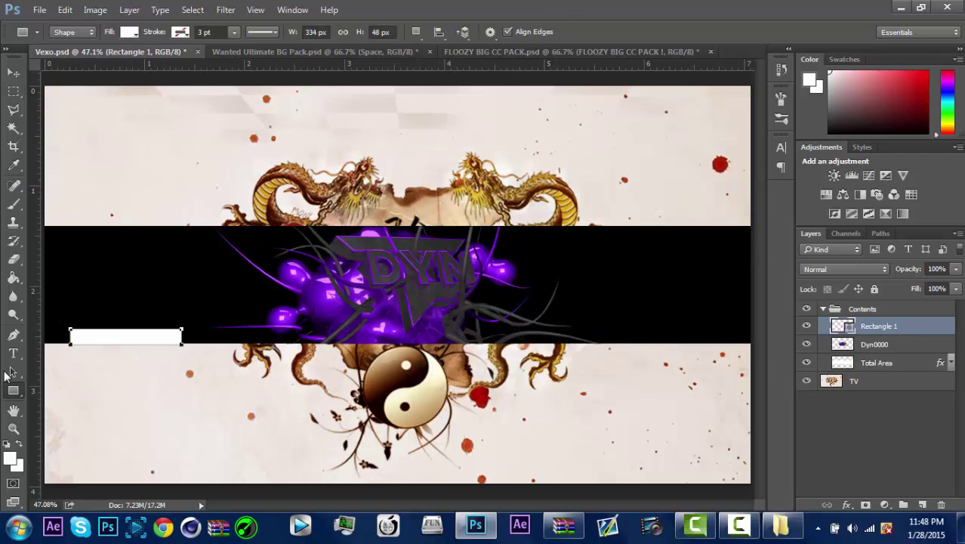
left_click(13, 353)
right_click(858, 326)
left_click(730, 197)
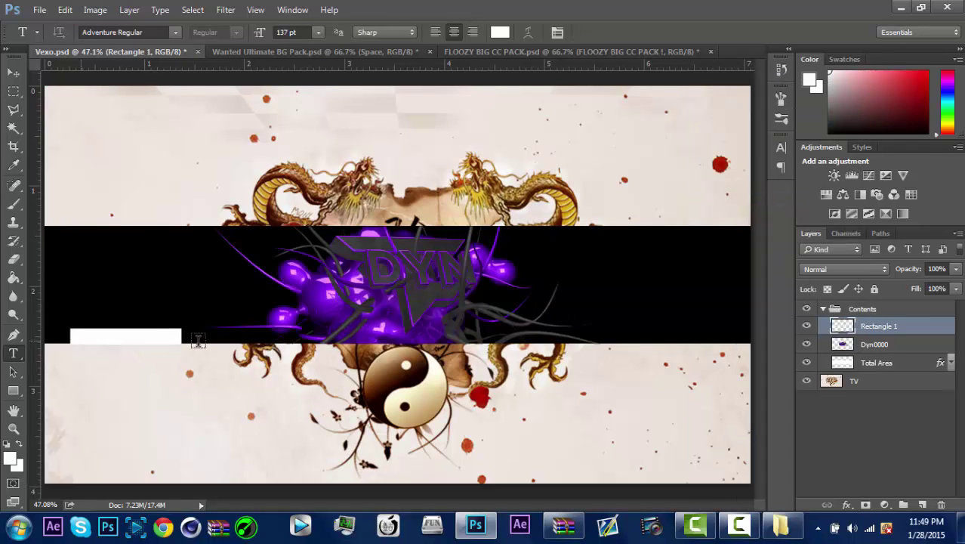
Step: Add the text "Designed By Vexo" beside the white rectangle in Bebas Regular at 12 pt
left_click(198, 340)
type("DESIGNED BY VEXO")
key("ctrl+a")
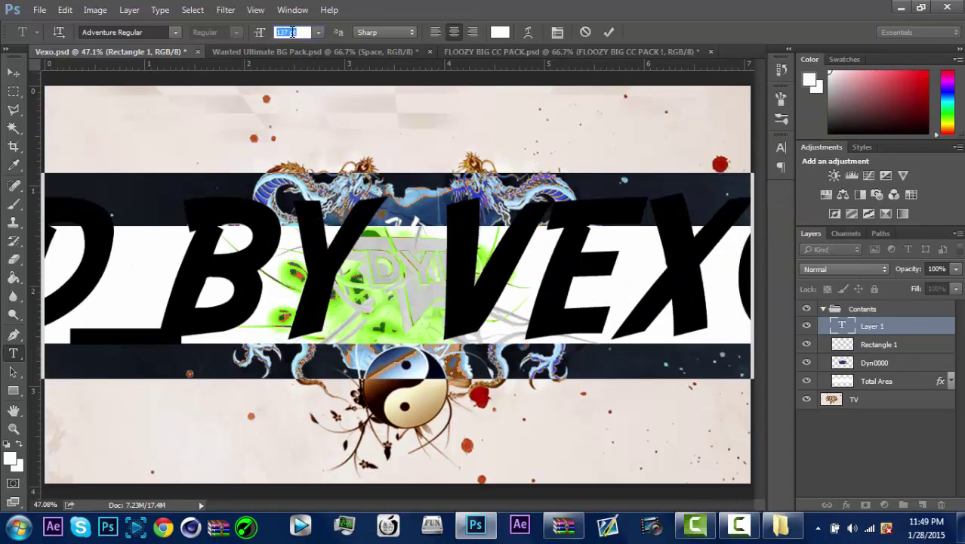
type("12")
key("Return")
left_click(175, 31)
left_click(194, 304)
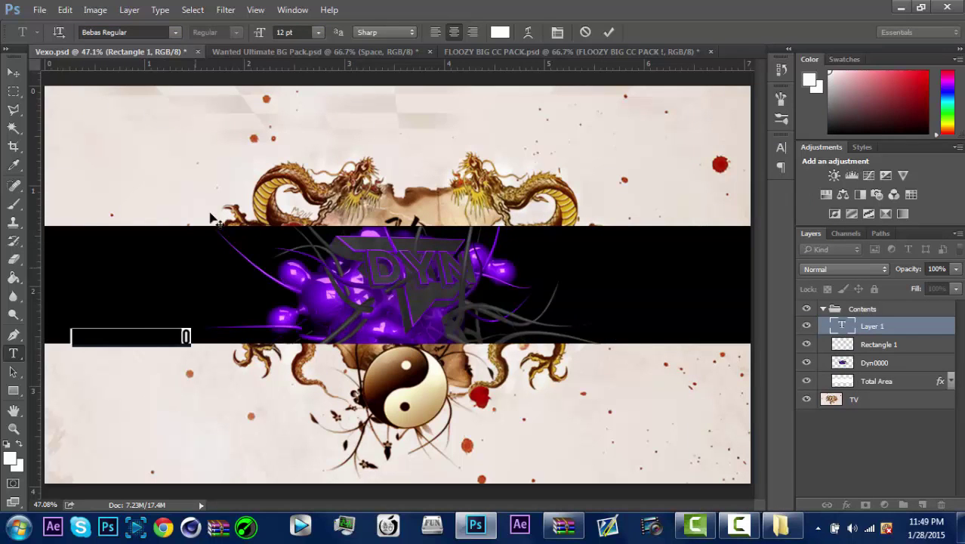
Step: Reduce the "Designed By Vexo" text to 9 pt, move it onto the white rectangle and colour it black
left_click(318, 32)
left_click(310, 101)
left_click(141, 359)
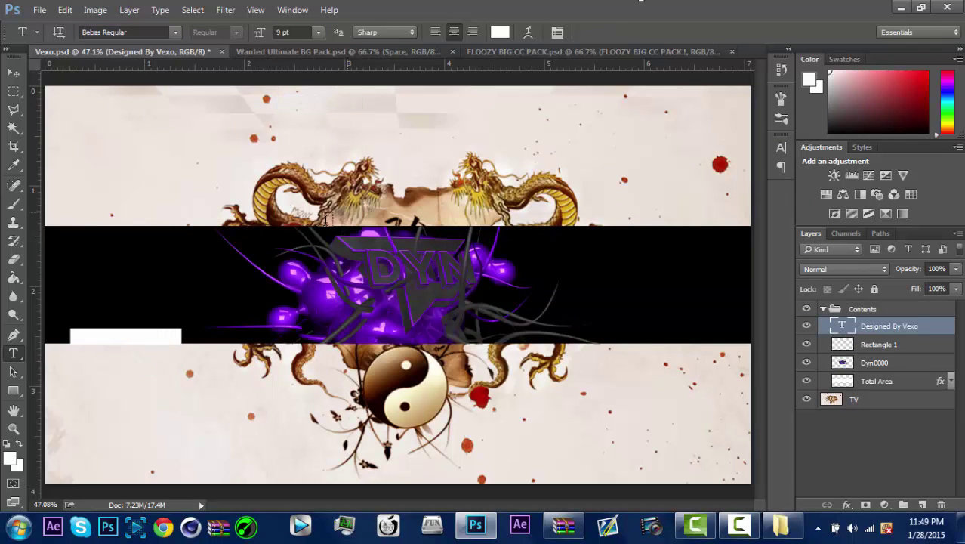
left_click(500, 32)
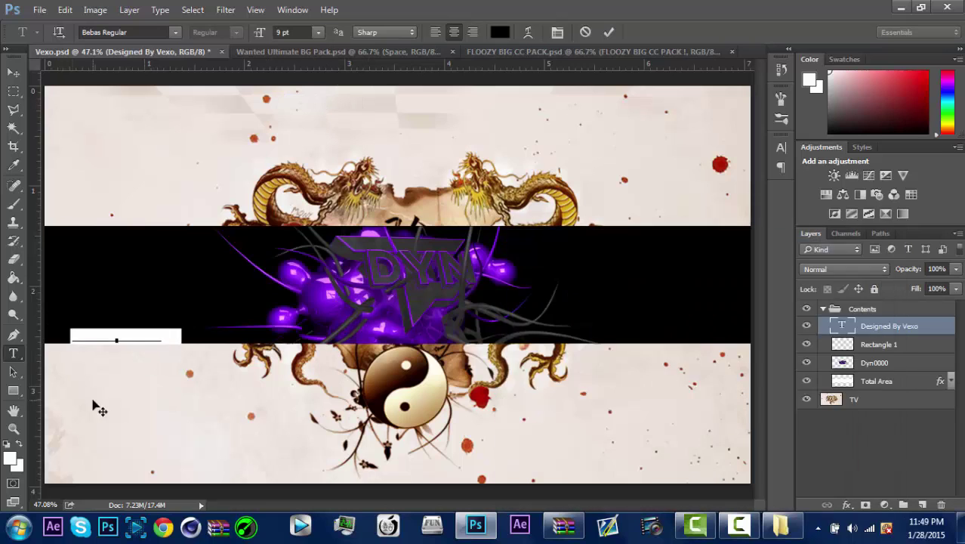
left_click(816, 266)
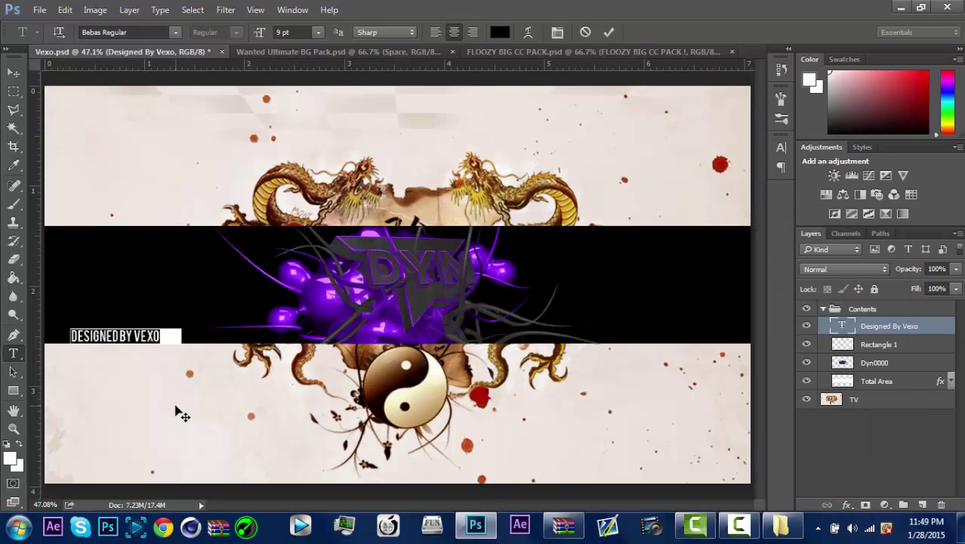
Step: Set the "Designed By Vexo" text to 8 pt and position it at the left end of the white rectangle
left_click(318, 32)
left_click(291, 81)
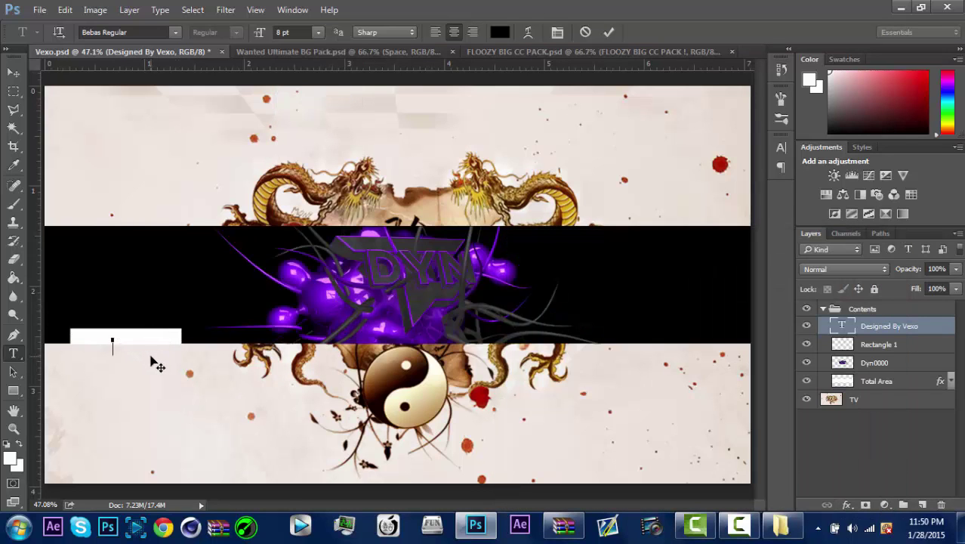
left_click(65, 10)
left_click(114, 10)
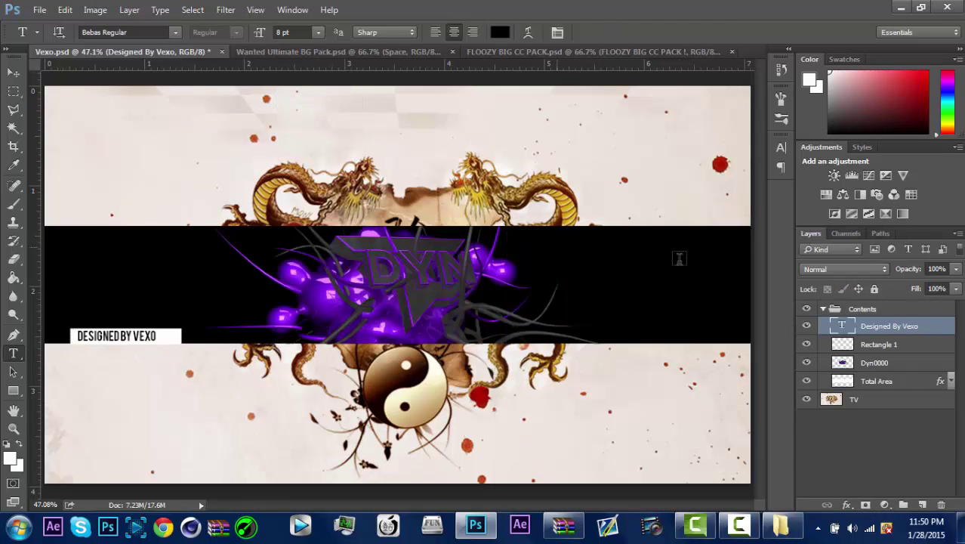
left_click(12, 74)
key("t")
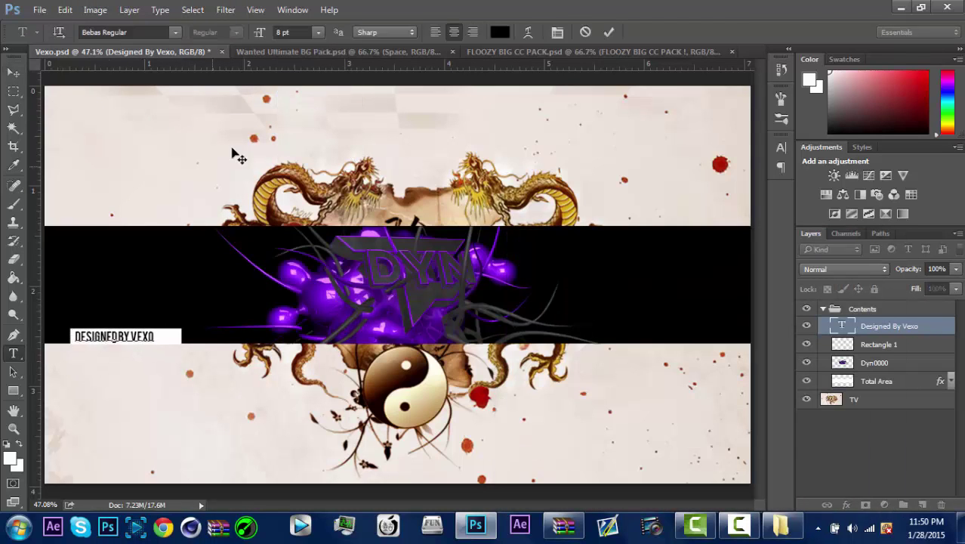
left_click(12, 75)
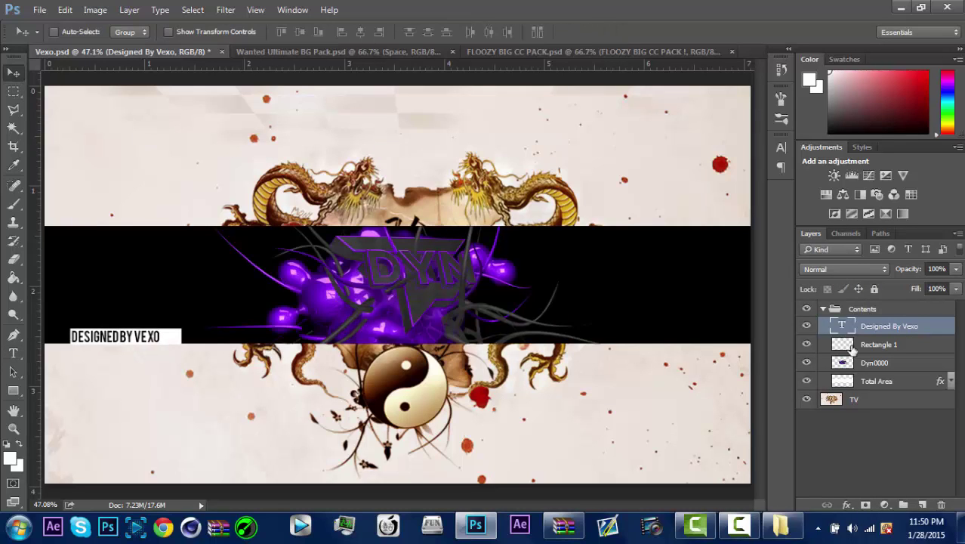
Step: Narrow the white rectangle to match the width of the "Designed By Vexo" text
left_click(852, 347)
key("ctrl+t")
left_click_drag(181, 336, 167, 337)
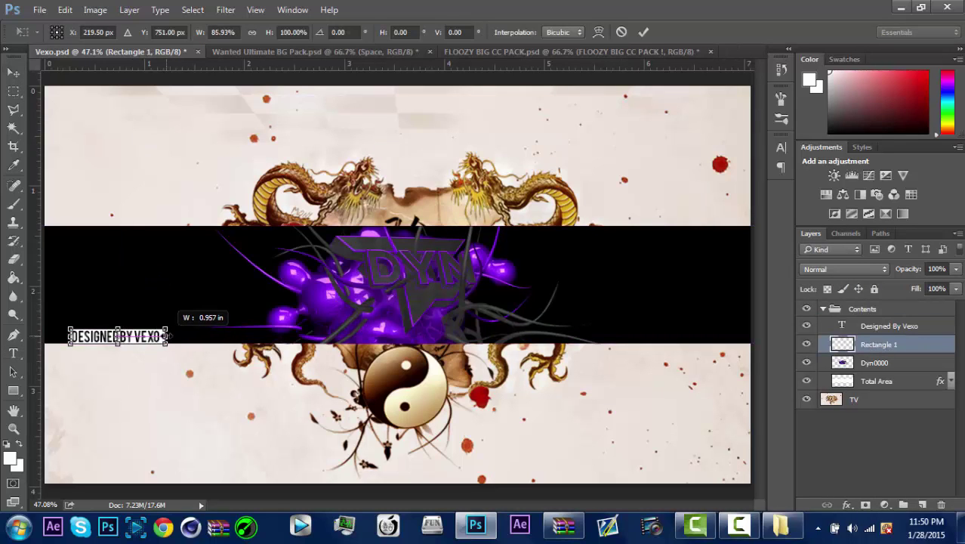
left_click(643, 31)
left_click(890, 327)
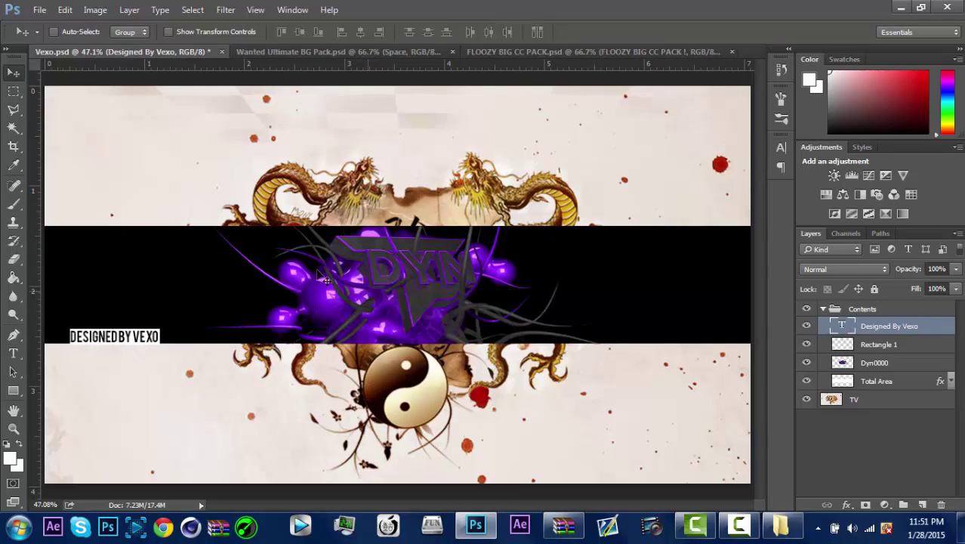
Step: Copy the Wanted 6 texture from Wanted Ultimate BG Pack.psd into Vexo.psd and place its layer beneath Dyn0000
left_click(338, 51)
left_click(667, 421, "ctrl")
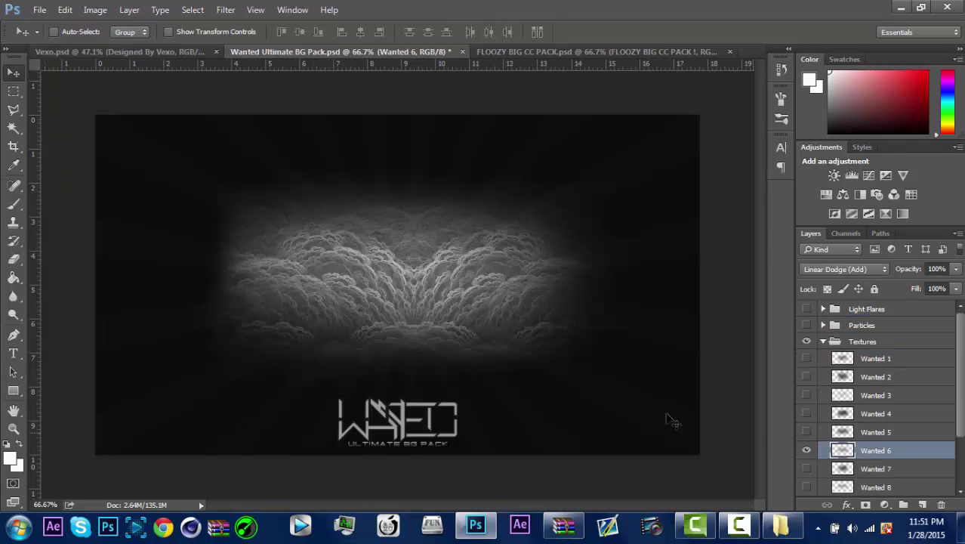
key("ctrl+Tab")
key("ctrl+v")
key("ctrl+bracketleft")
key("ctrl+bracketleft")
key("ctrl+bracketleft")
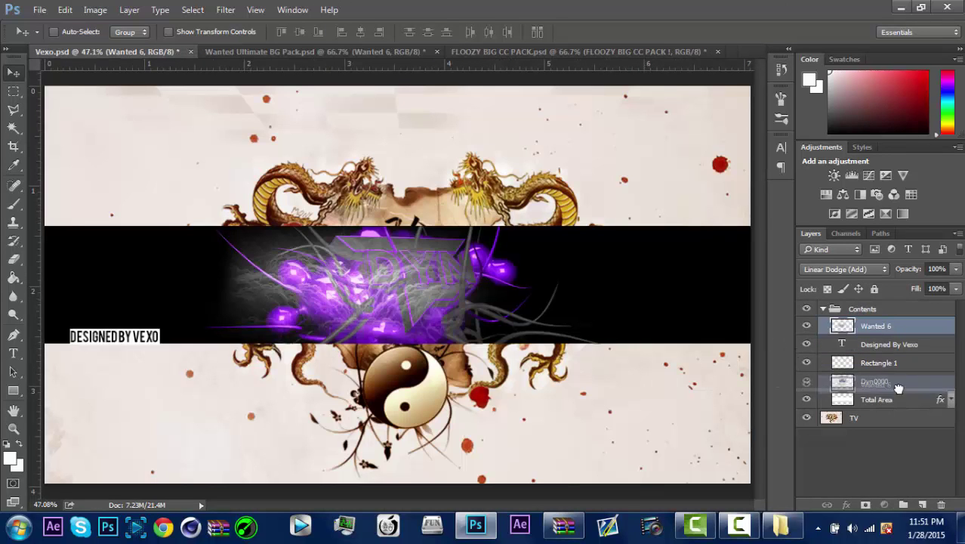
Step: Stretch the Wanted 6 texture across the full width of the black band and lower its opacity
key("ctrl+t")
left_click_drag(583, 162, 651, 122, "alt+shift")
left_click_drag(647, 250, 750, 250)
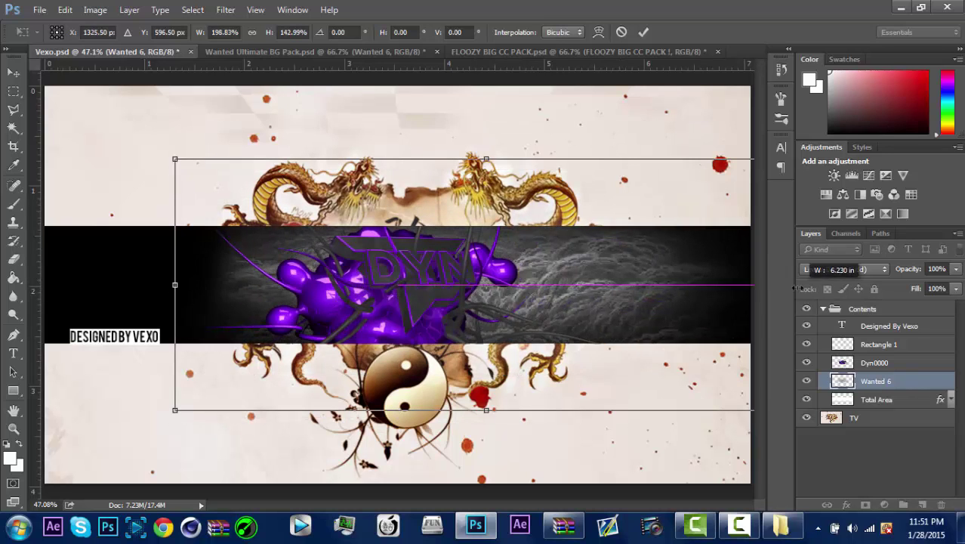
left_click_drag(529, 302, 529, 337)
left_click_drag(206, 285, 42, 286)
key("Return")
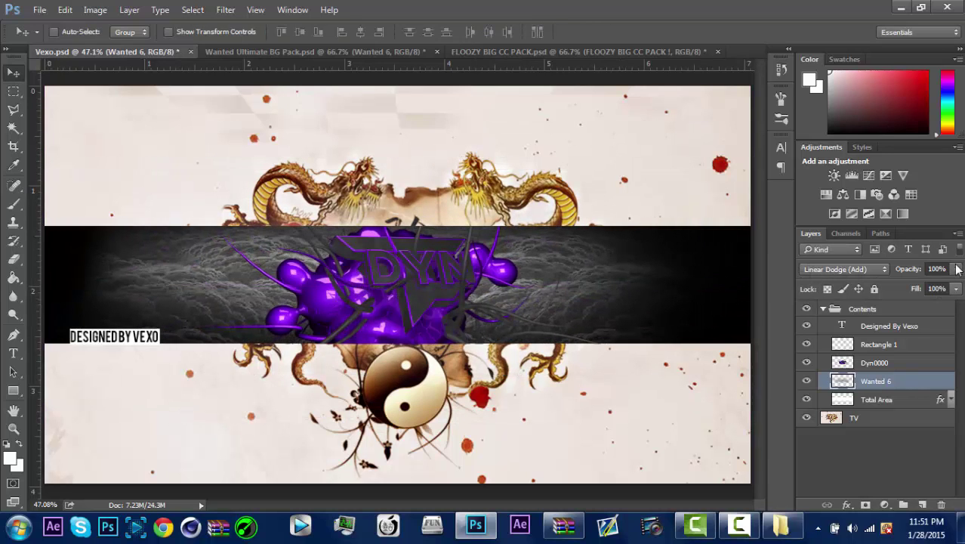
Step: Duplicate the Dyn0000 layer, apply a blur filter to the copy and place it beneath the original
left_click(869, 363)
right_click(899, 363)
left_click(815, 131)
key("Return")
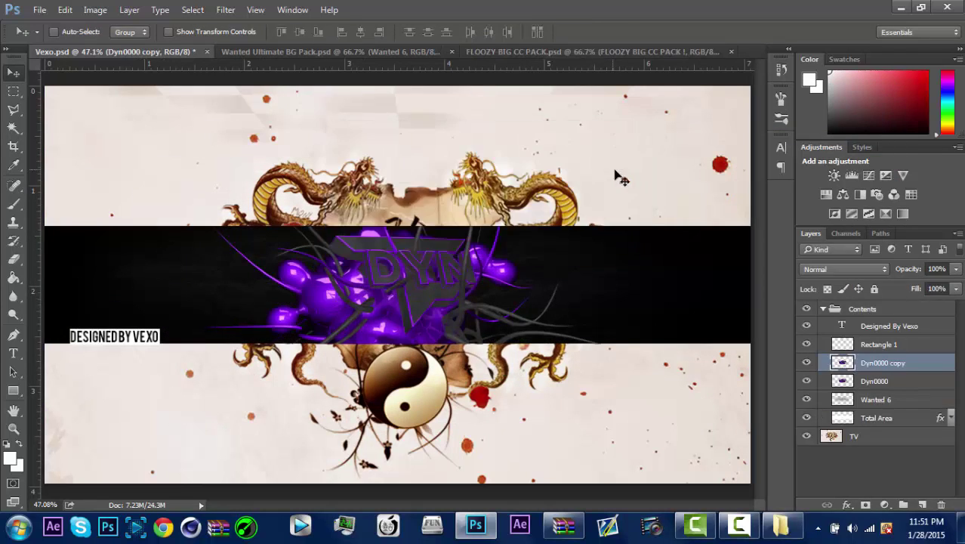
left_click(225, 10)
mouse_move(340, 149)
left_click(442, 247)
left_click(539, 140)
left_click_drag(872, 361, 882, 399)
Step: Create a second Dyn0000 copy below the first, enlarge it and set its opacity to 18%
right_click(891, 367)
left_click(816, 132)
left_click(608, 157)
key("ctrl+t")
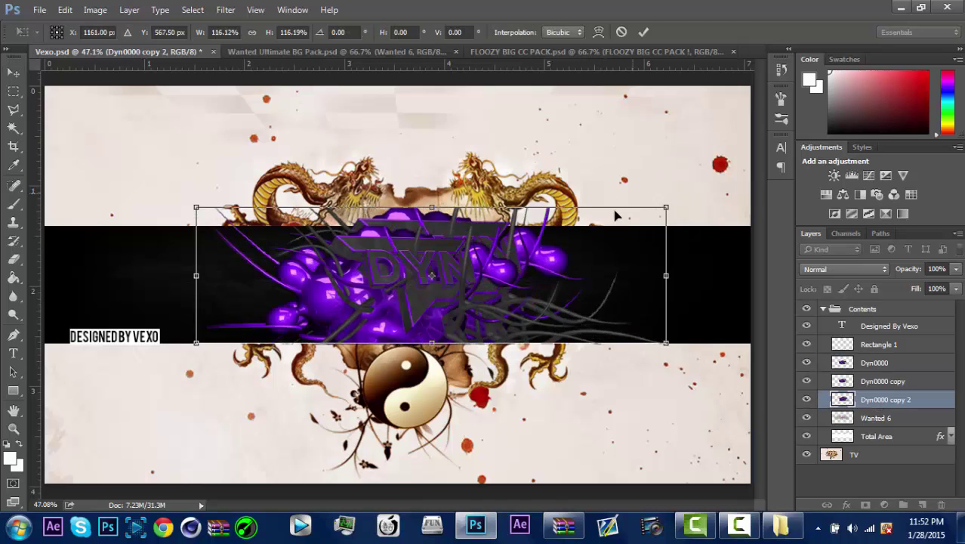
mouse_move(614, 213)
left_mouse_down()
mouse_move(574, 259)
mouse_move(587, 250)
mouse_move(597, 206)
left_mouse_up()
key("Escape")
key("ctrl+t")
left_click(637, 41)
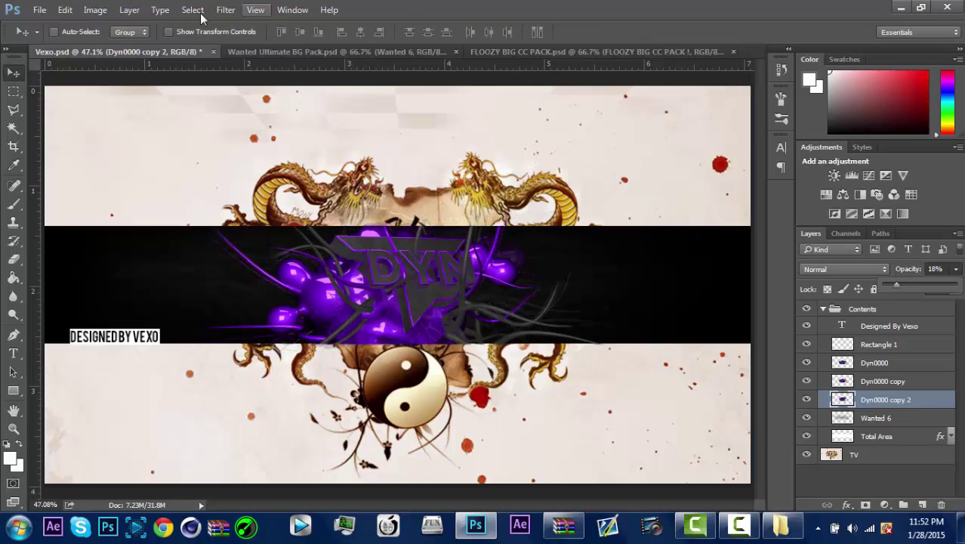
Step: Apply a blur filter to the Dyn0000 copy 2 layer
left_click(226, 9)
mouse_move(242, 149)
left_click(442, 235)
left_click(573, 110)
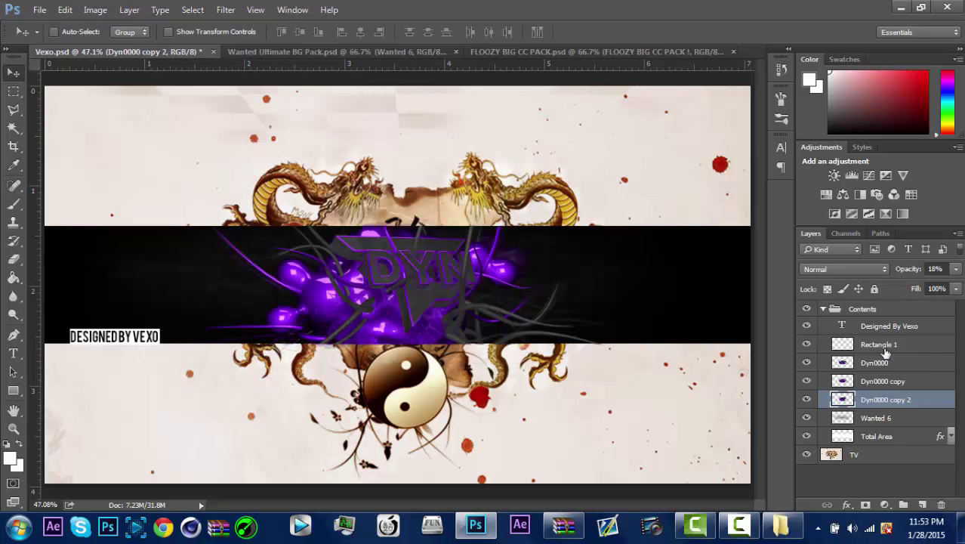
Step: Preview the purple and blue colour corrections in FLOOZY BIG CC PACK.psd and try to bring the PURPLE BGS group into Vexo.psd
left_click(883, 346)
left_click(567, 53)
left_click(807, 408)
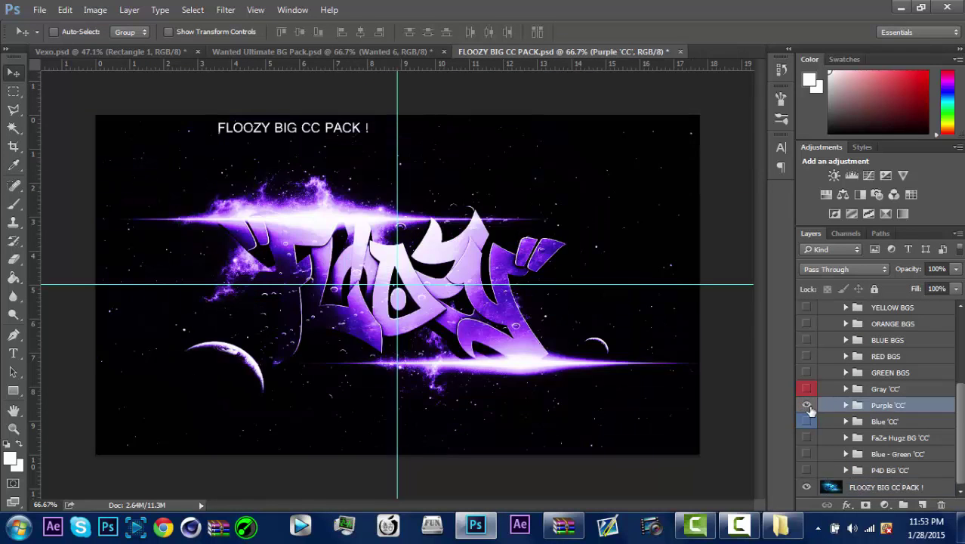
left_click(809, 419)
left_click(808, 421)
left_click(809, 421)
scroll(809, 377, "up", 3)
left_click(812, 359)
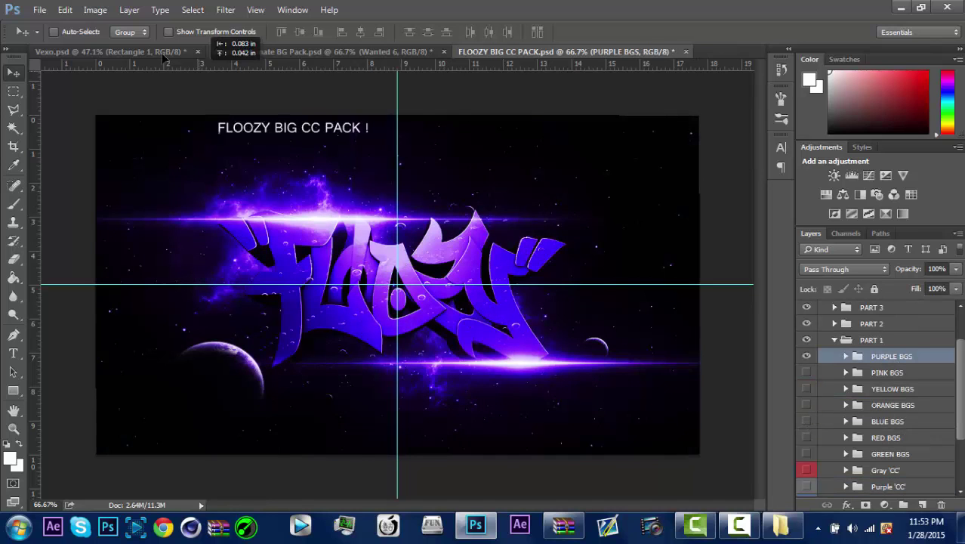
left_click(181, 51)
Step: Hide Wanted 6 in Wanted Ultimate BG Pack.psd, bring the Wanted 9 texture into Vexo.psd and place it above the Wanted 6 layer
left_click(317, 51)
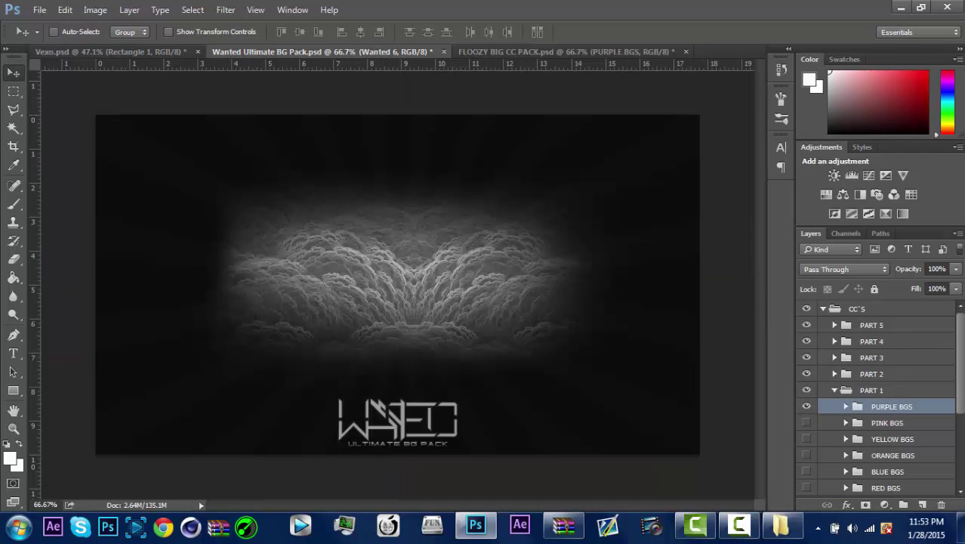
left_click(807, 450)
left_click(807, 469)
left_click(806, 468)
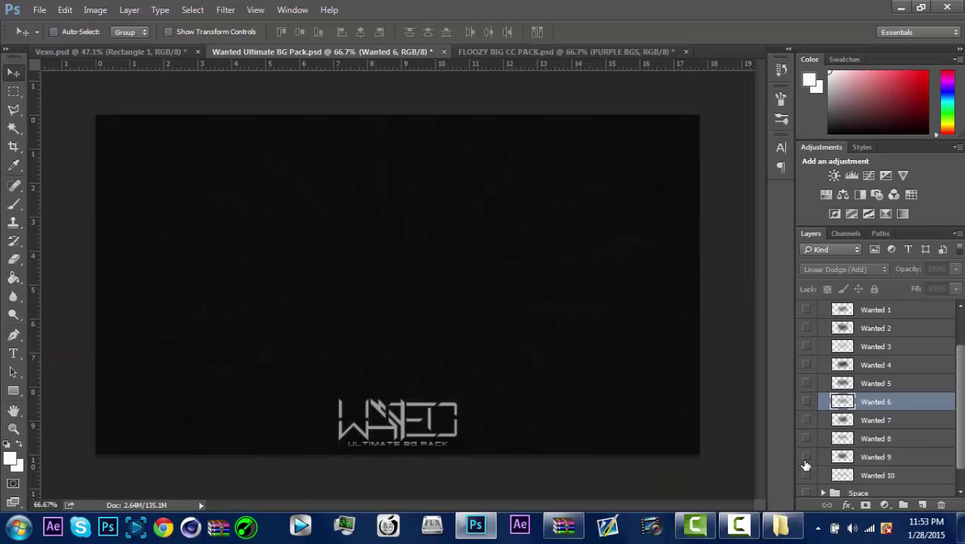
left_click(876, 456)
left_click(106, 51)
left_click(317, 52)
left_click_drag(227, 189, 255, 283)
left_click_drag(876, 344, 876, 416)
Step: Widen the Wanted 9 texture to about 130% so it reaches the banner's left edge and set its opacity to 21%
key("ctrl+t")
left_click_drag(114, 284, 45, 285)
left_click(956, 269)
left_click_drag(948, 284, 899, 284)
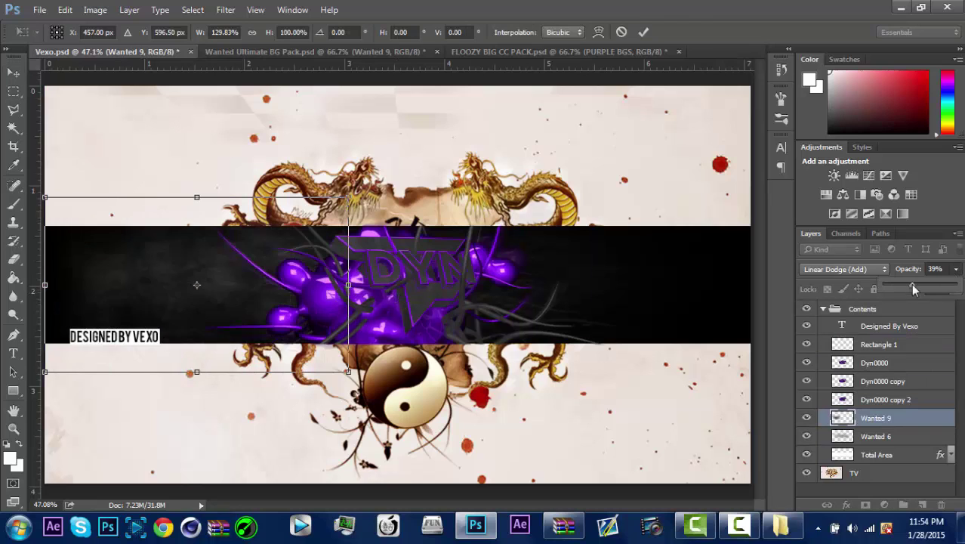
left_click(643, 31)
Step: Duplicate the Wanted 9 layer and move the copy toward the right half of the black band
right_click(877, 417)
left_click(754, 131)
key("Return")
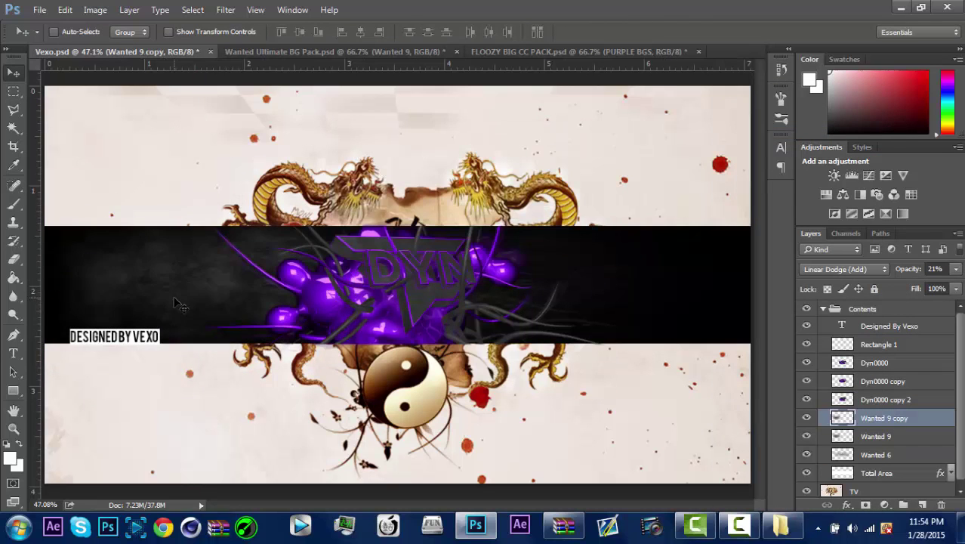
left_click_drag(178, 303, 504, 311)
left_click_drag(556, 290, 422, 253)
Step: Bring the Wanted 3 layer from the Particles group of Wanted Ultimate BG Pack.psd into Vexo.psd and place it above Dyn0000
left_click(333, 52)
left_click(807, 326)
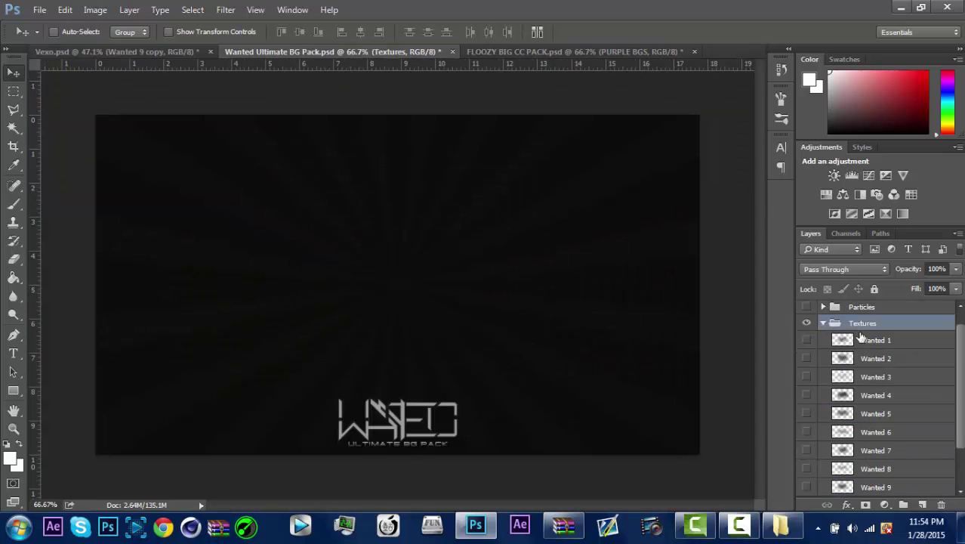
left_click(823, 326)
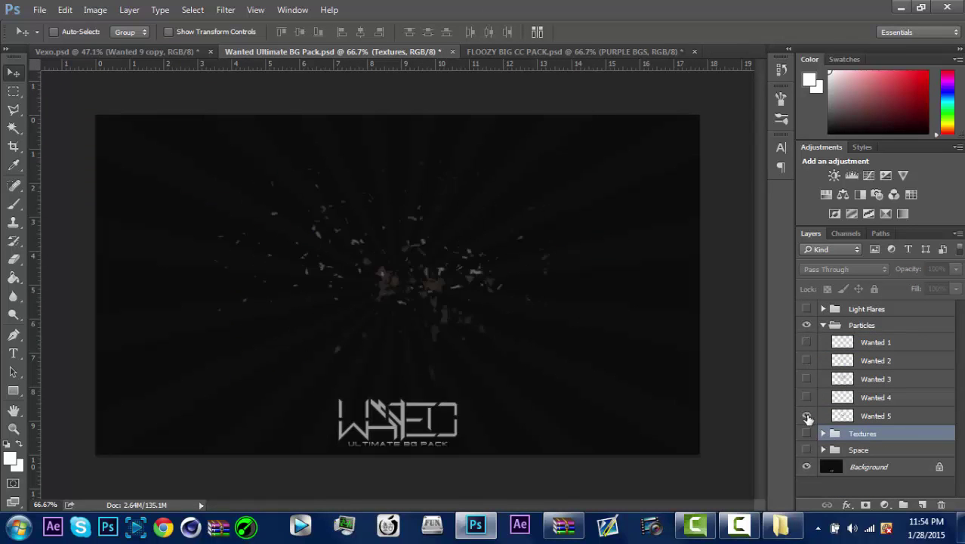
left_click_drag(877, 378, 363, 214)
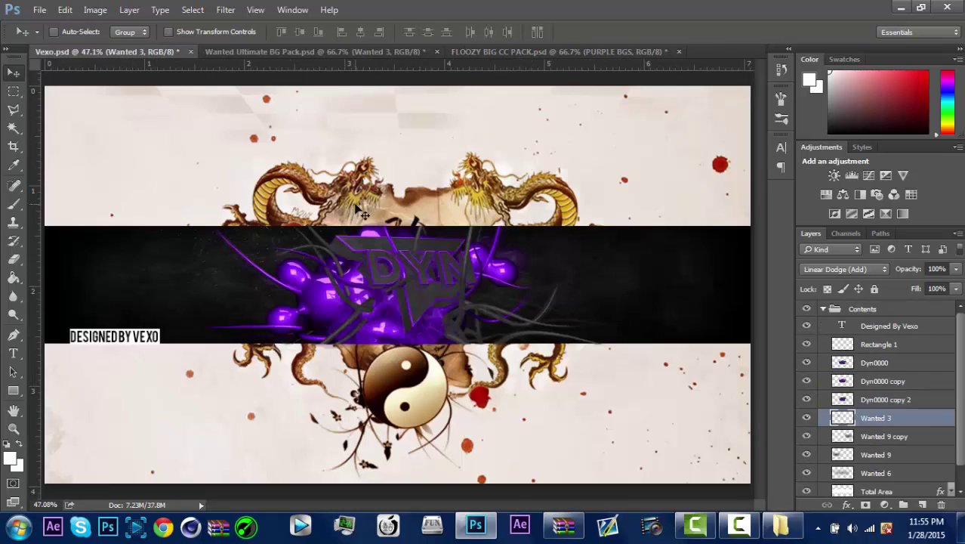
left_click_drag(866, 372, 869, 354)
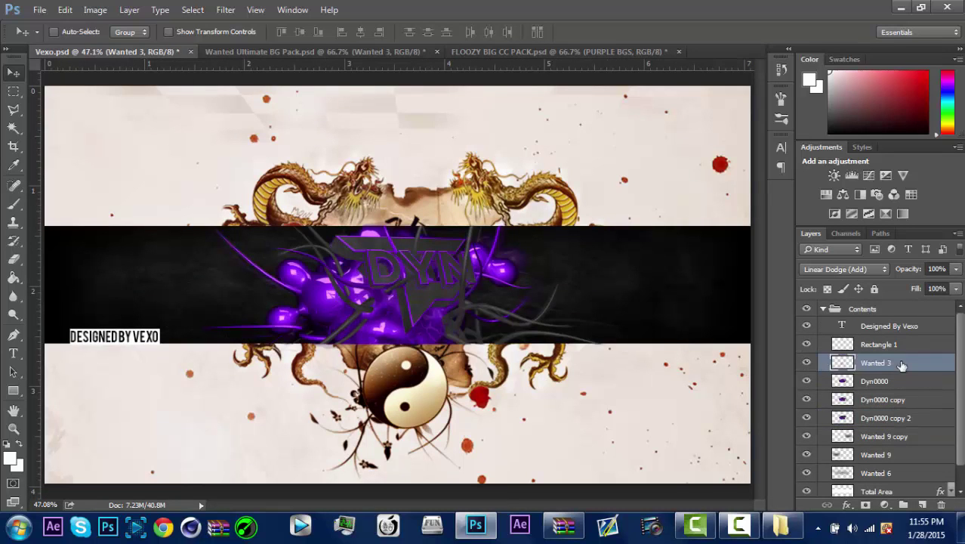
Step: Enlarge the Wanted 3 particles and position them over the logo in the black band
key("ctrl+t")
left_click_drag(553, 235, 651, 162)
left_click_drag(453, 302, 393, 293)
left_click(640, 32)
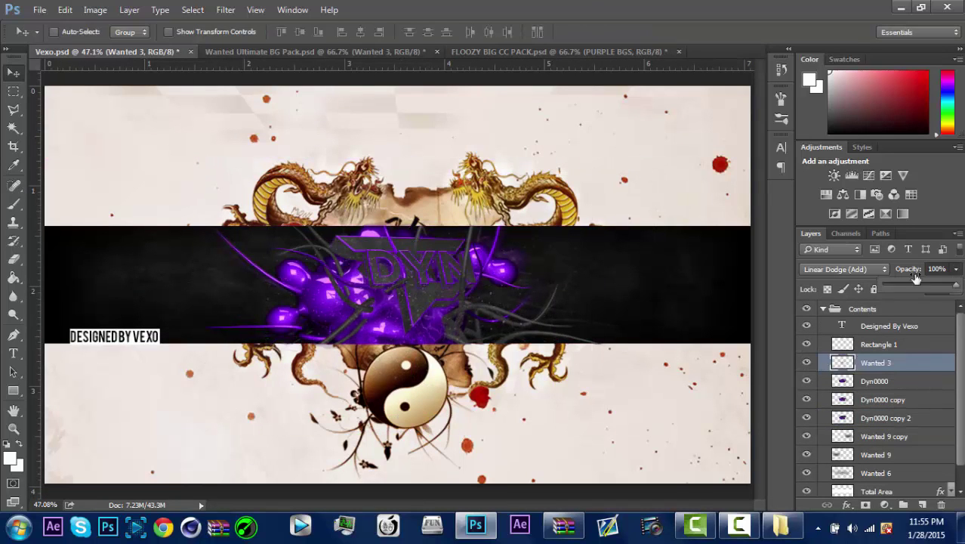
Step: Switch to the Eraser on the Wanted 3 layer and set its brush size to 390 px
left_click(844, 269)
key("Escape")
key("e")
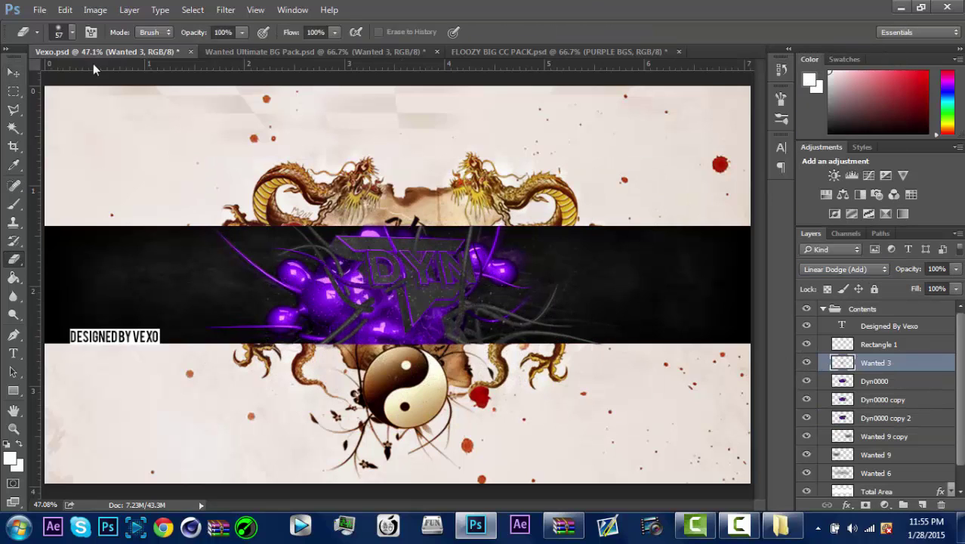
left_click(59, 32)
type("390")
key("Return")
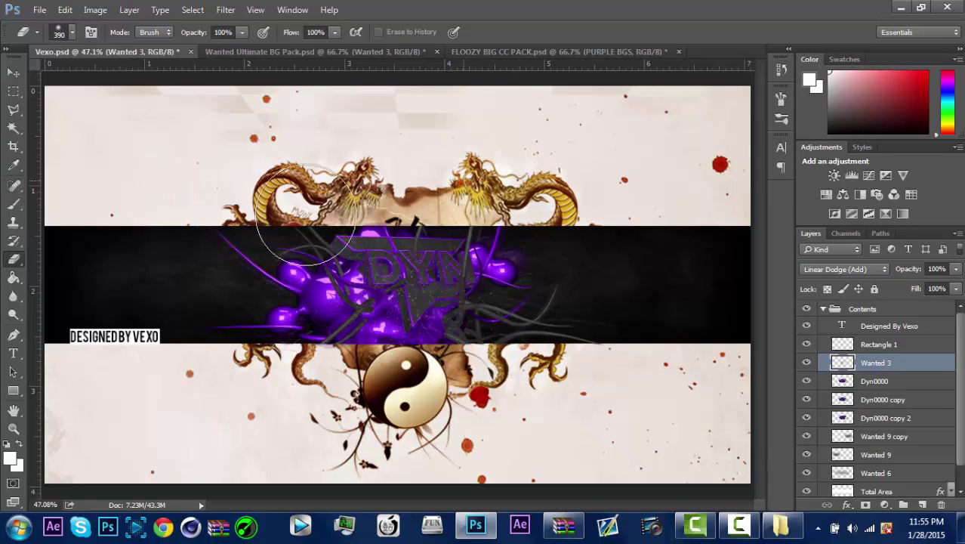
Step: Move the Wanted 3 layer below Dyn0000 copy 2 and lower its opacity to 29%
key("v")
key("ctrl+bracketleft")
key("ctrl+bracketleft")
key("ctrl+bracketleft")
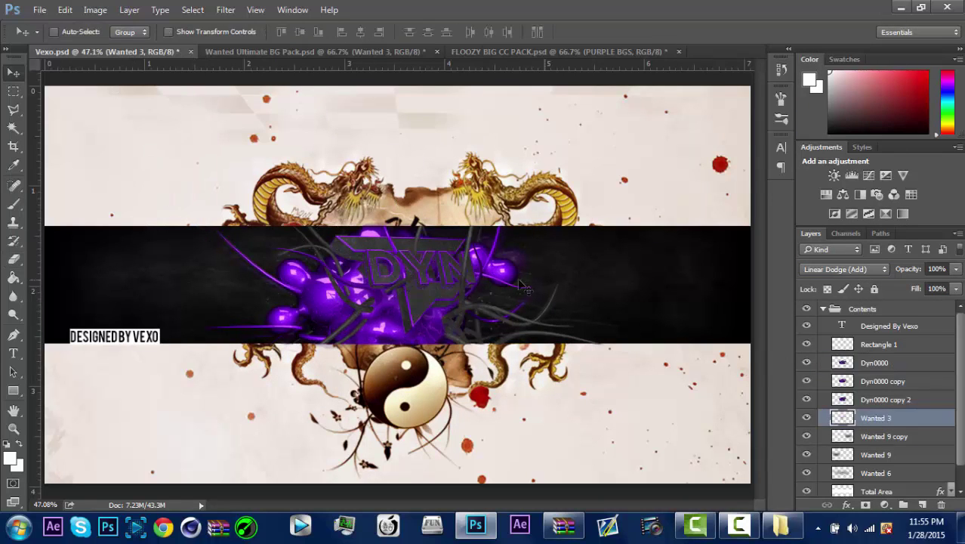
Step: Duplicate the Wanted 3 layer, flip the copy horizontally and move it to the right half of the black band
right_click(880, 423)
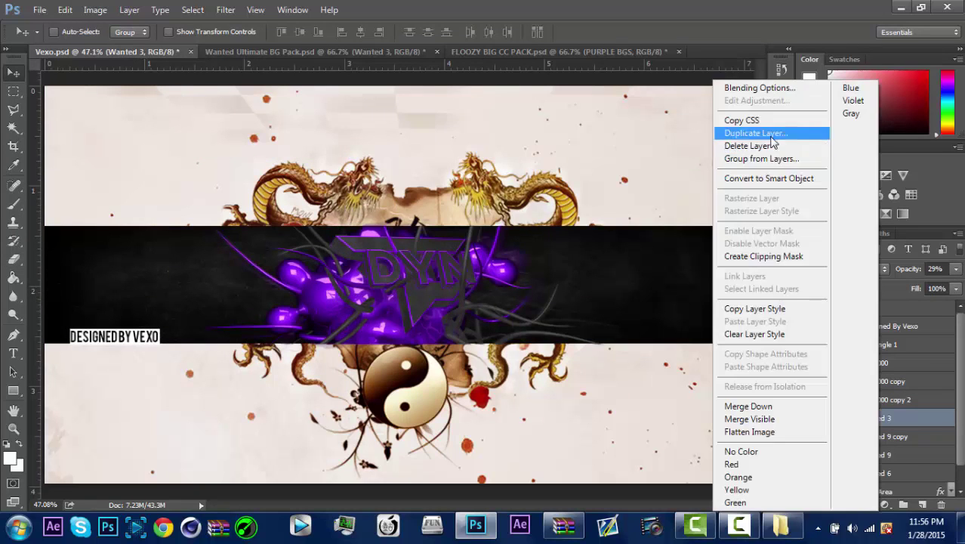
left_click(744, 131)
key("Return")
right_click(176, 282)
left_click(65, 9)
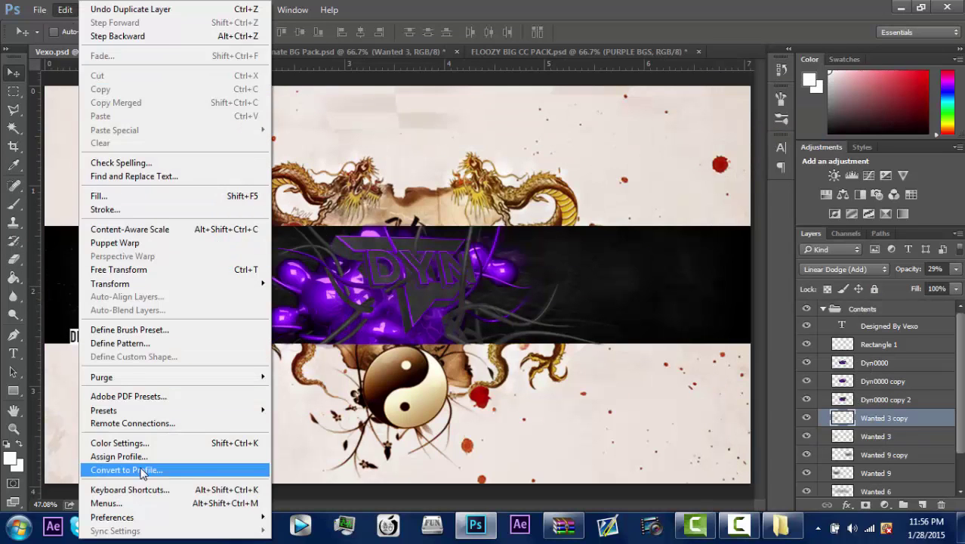
mouse_move(166, 284)
left_click(355, 436)
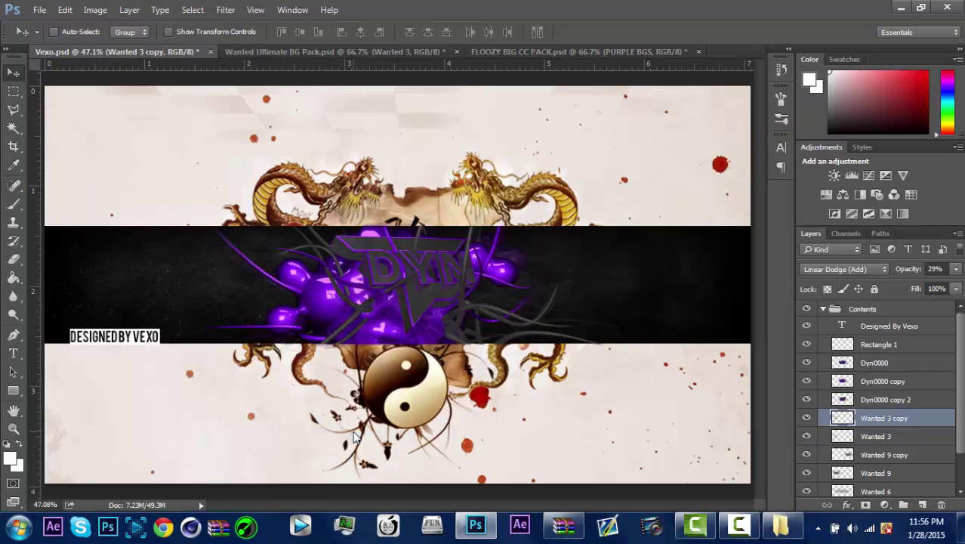
left_click_drag(193, 306, 636, 326)
Step: Preview the Light Flares in Wanted Ultimate BG Pack.psd and bring flare 2 into Vexo.psd as the top layer of Contents
left_click(423, 51)
left_click(823, 326)
left_click(823, 308)
left_click(806, 325)
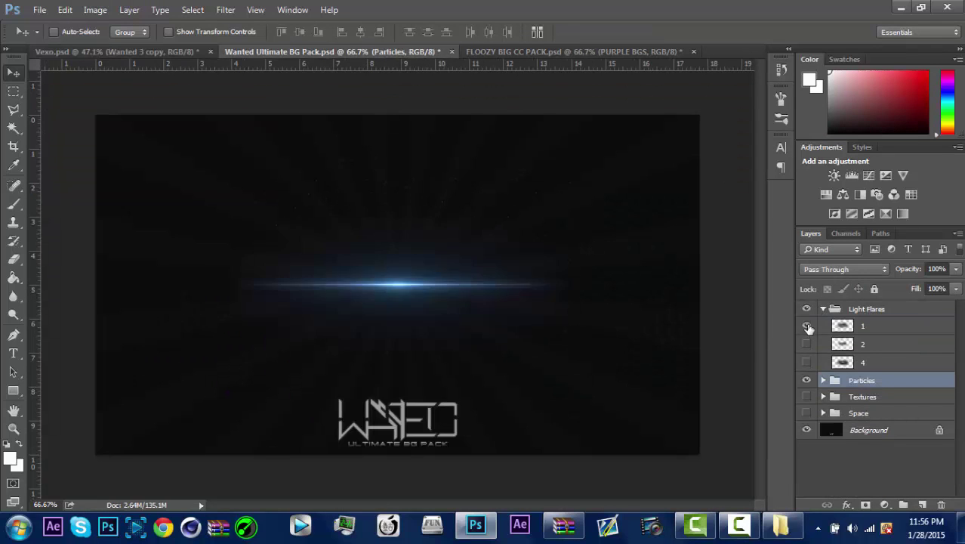
left_click(807, 325)
left_click_drag(370, 291, 375, 232, "ctrl")
left_click_drag(905, 386, 899, 313)
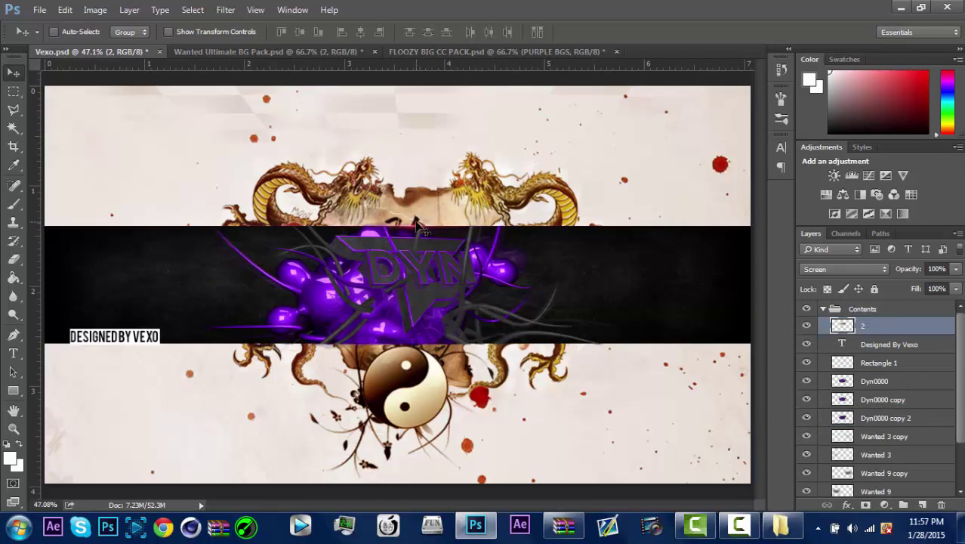
Step: Enlarge flare 2 to about 191% and centre it along the black band's upper edge
key("ctrl+t")
left_click_drag(560, 210, 465, 260)
left_click_drag(554, 143, 584, 123)
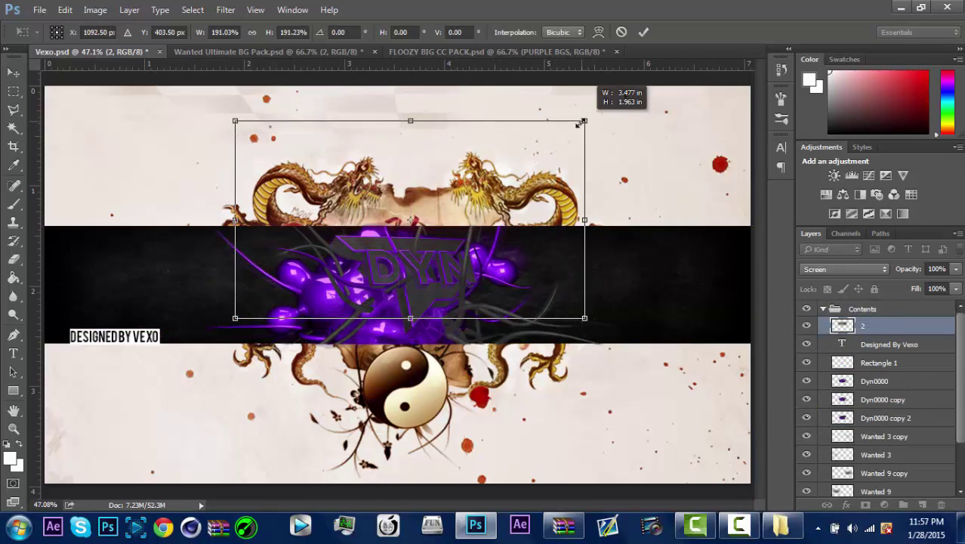
left_click_drag(494, 227, 496, 229)
left_click(643, 31)
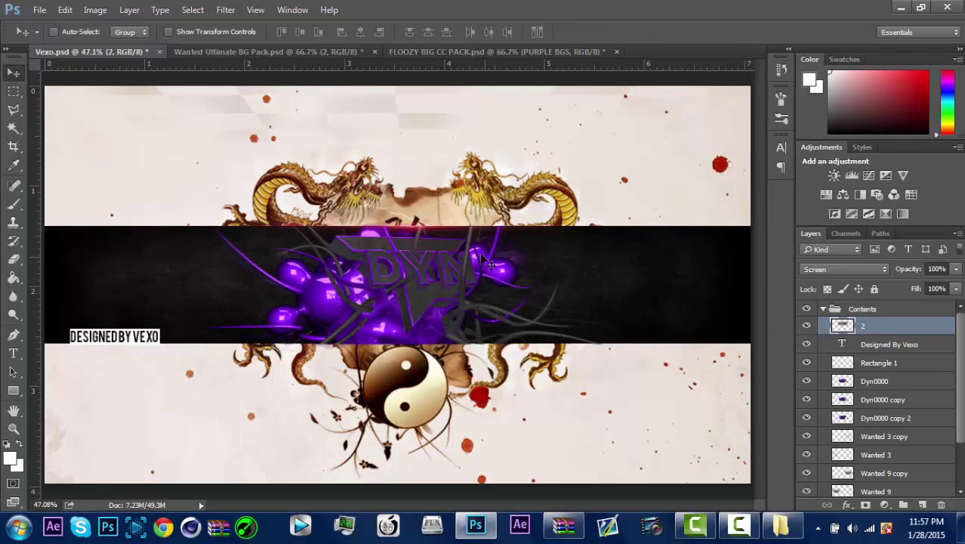
Step: Recolour flare 2 with a purple Color Overlay
double_click(876, 326)
left_click(489, 179)
left_click(729, 58)
left_click_drag(713, 446, 714, 309)
left_click(841, 264)
left_click(672, 58)
left_click(648, 317)
left_click(880, 37)
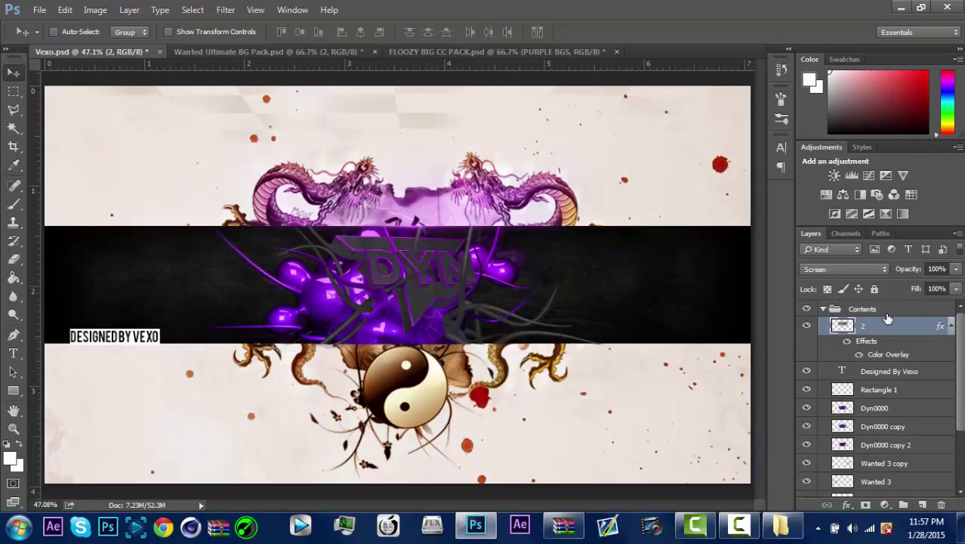
Step: Duplicate the purple flare, duplicate both flares again, flip the new pair vertically and move it to the black band's lower edge
right_click(868, 325)
left_click(742, 134)
key("Return")
right_click(876, 335)
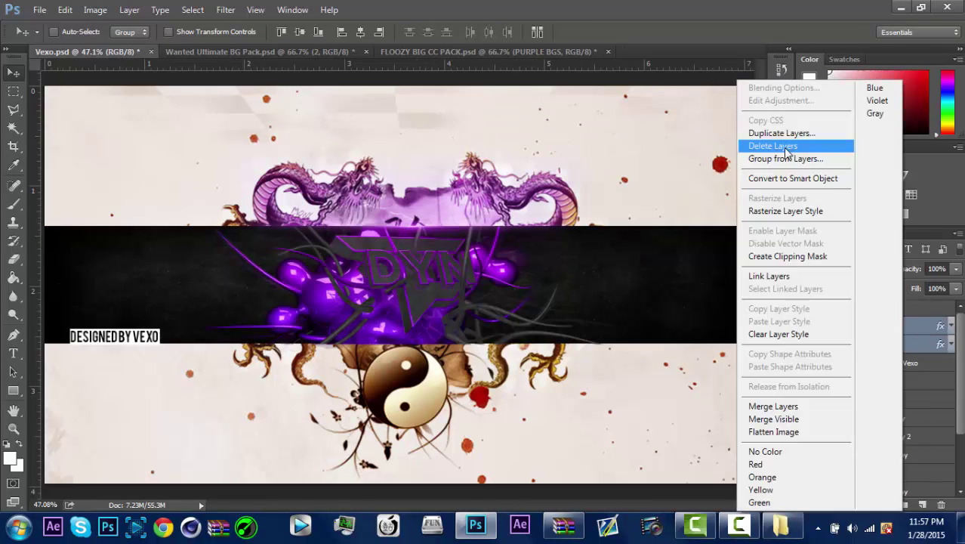
left_click(771, 131)
left_click(65, 10)
left_click(302, 446)
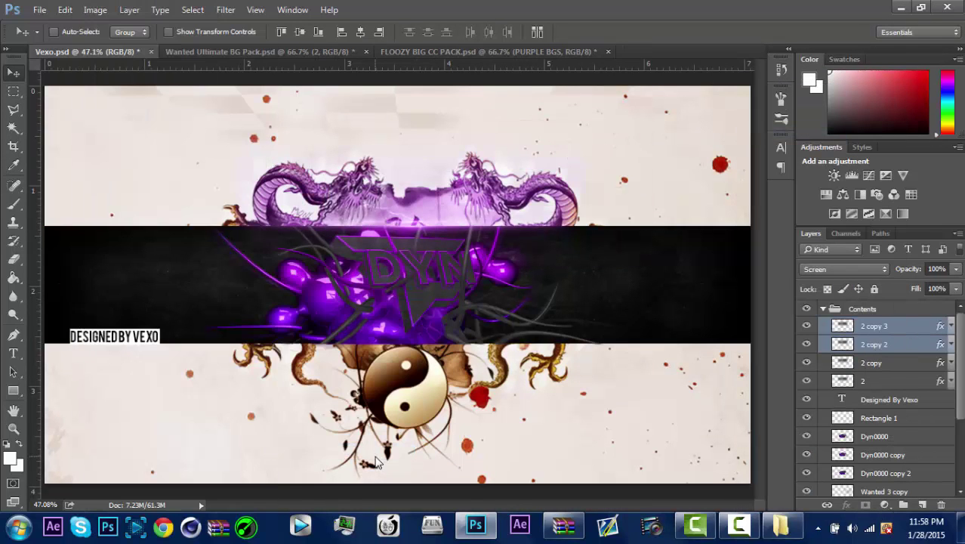
left_click_drag(407, 222, 418, 353)
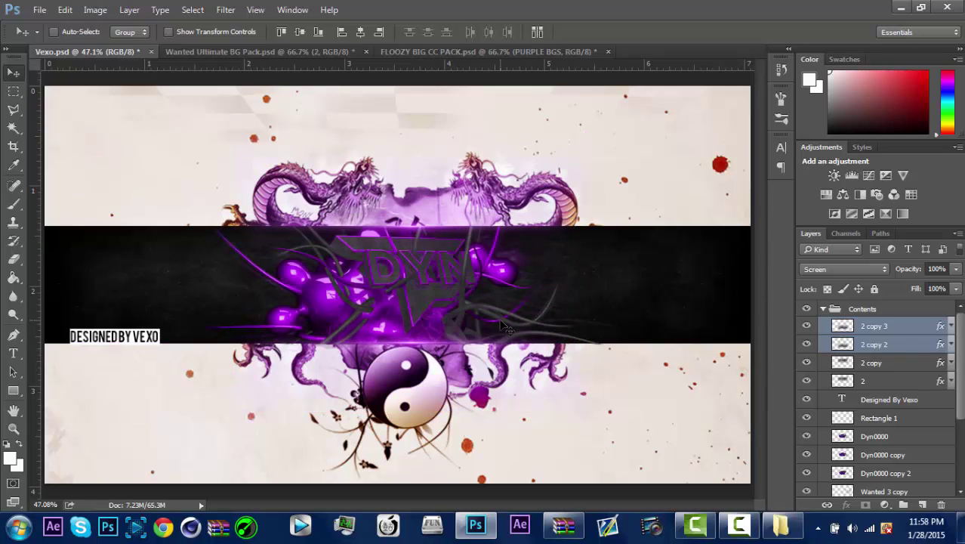
Step: Remove the purple flare layer and all its copies from Vexo.psd
left_click(875, 349)
Step: Preview the colour corrections in the PART 1 and PART 2 groups of FLOOZY BIG CC PACK.psd
key("ctrl+Tab")
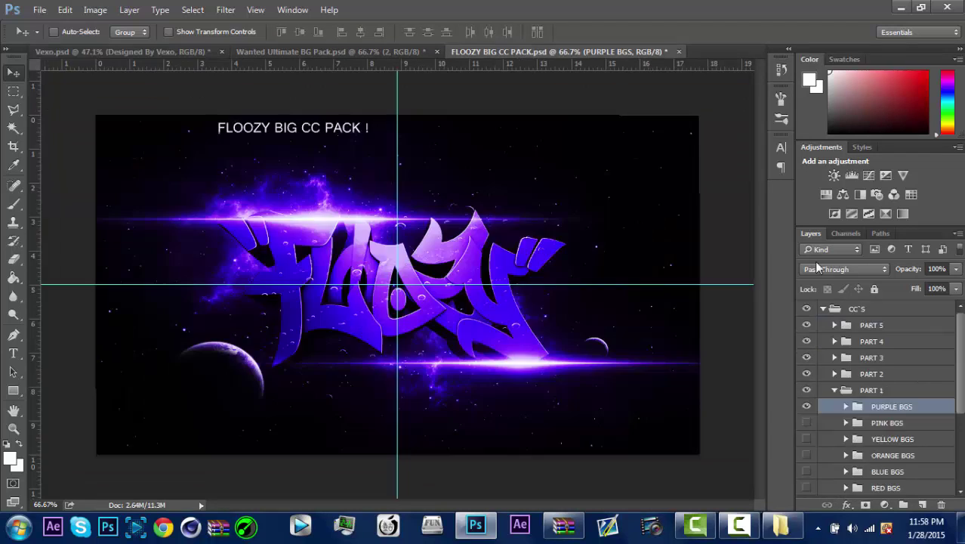
left_click(806, 389)
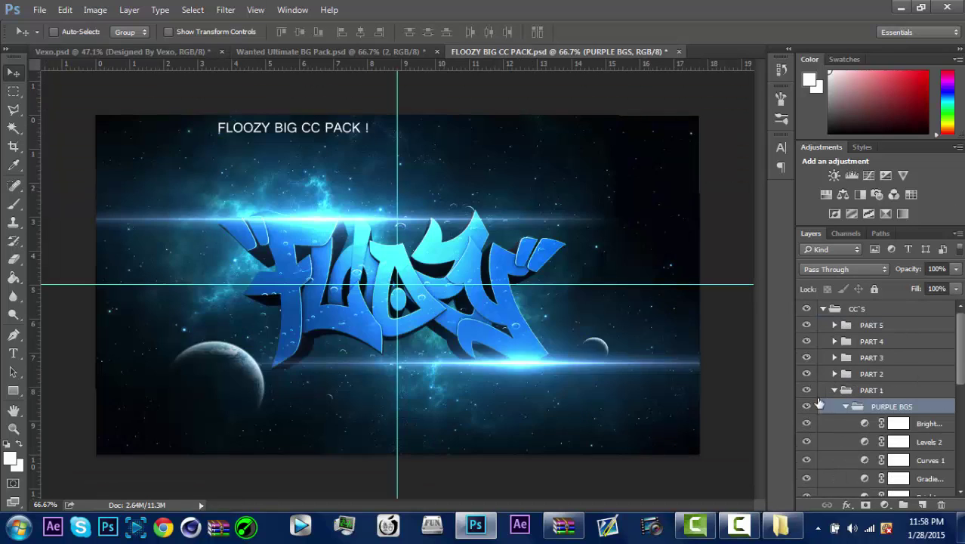
left_click(835, 390)
left_click(835, 374)
left_click(806, 390)
left_click(807, 389)
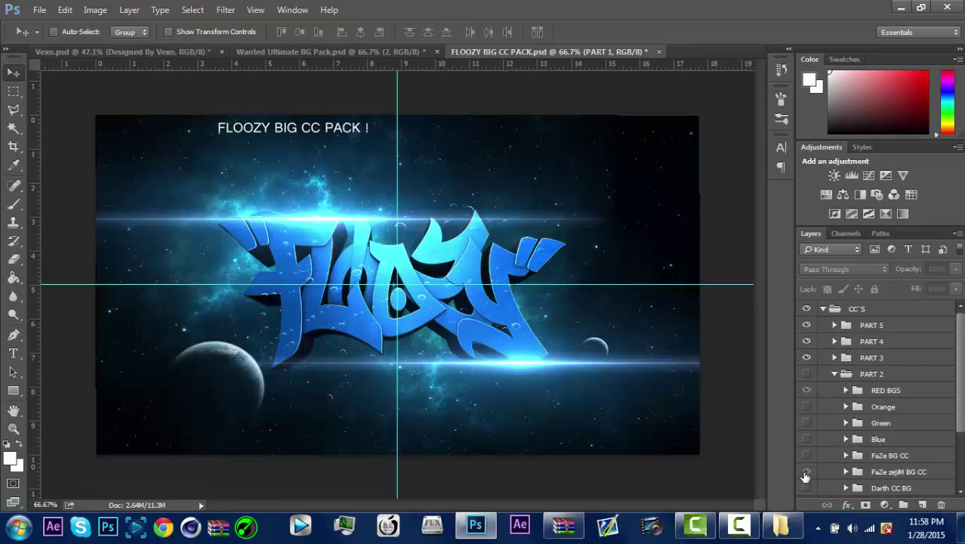
left_click(807, 472)
left_click(807, 471)
left_click(807, 488)
left_click(807, 488)
left_click(807, 488)
Step: Bring the Dark CC group from PART 4 of the colour correction pack into the top of Vexo.psd's Contents and make it visible
left_click(835, 374)
left_click(871, 341)
left_click(835, 342)
left_click(807, 471)
left_click(807, 471)
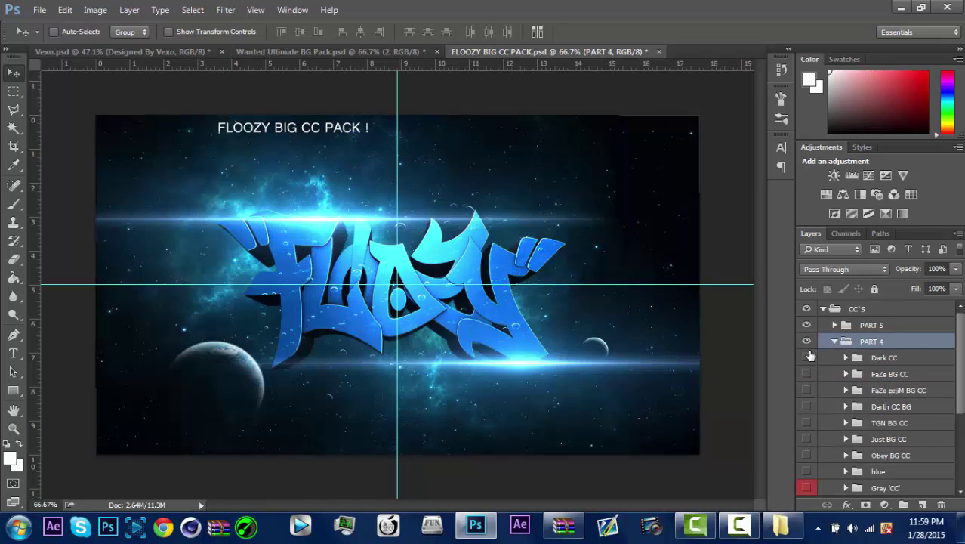
left_click_drag(880, 358, 326, 223)
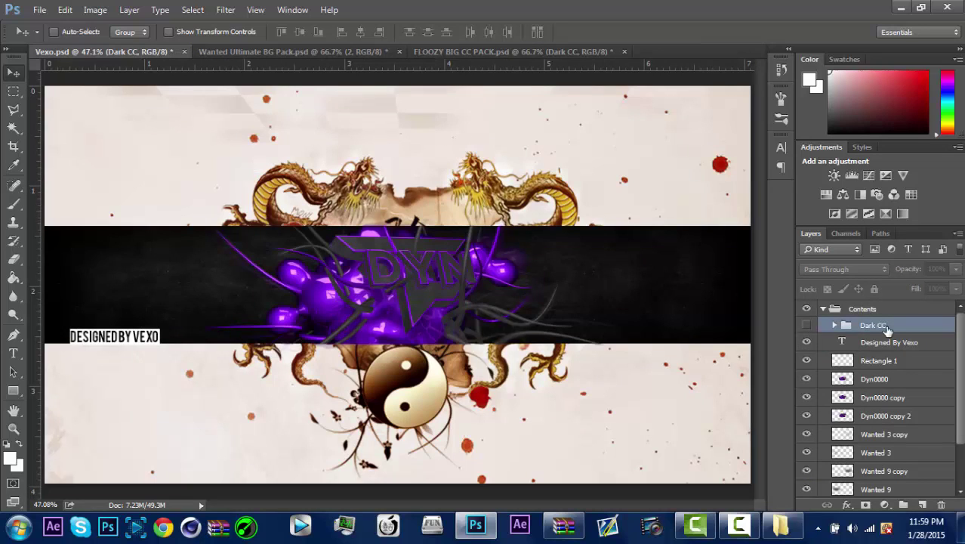
left_click(807, 325)
Step: Tune the Dark CC group by toggling individual adjustment layers inside its CC 1 and CC (+1) subgroups
left_click(834, 325)
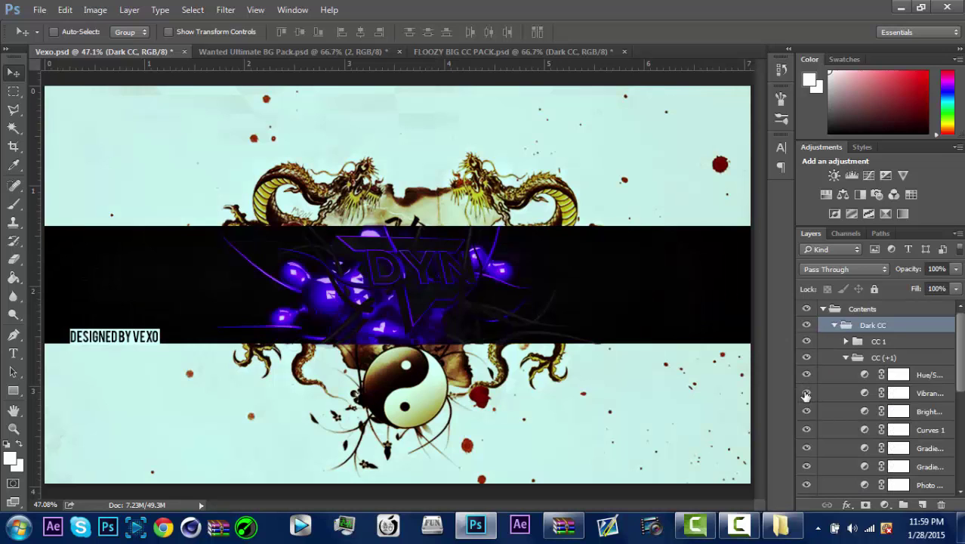
left_click(845, 357)
left_click(846, 342)
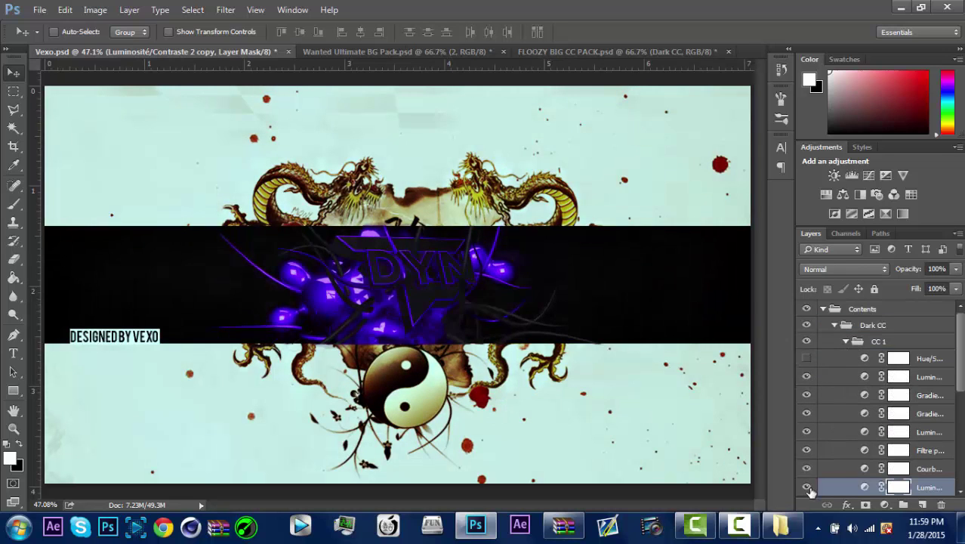
left_click(806, 358)
left_click(807, 358)
left_click(847, 342)
left_click(835, 325)
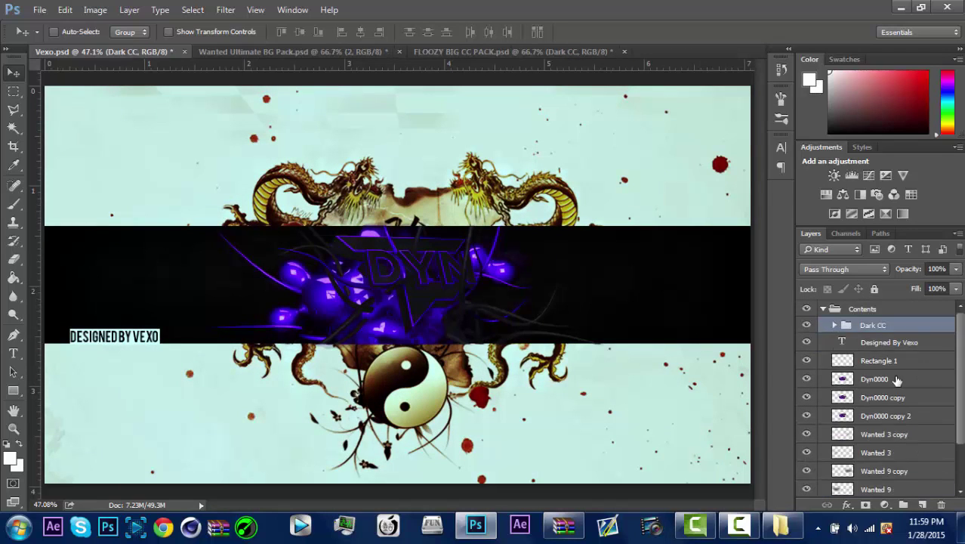
Step: Create a new layer above Dyn0000 and paint white 30 px brush strokes along the logo's upper bar
key("ctrl+shift+alt+n")
key("z")
left_click(806, 325)
left_click(807, 326)
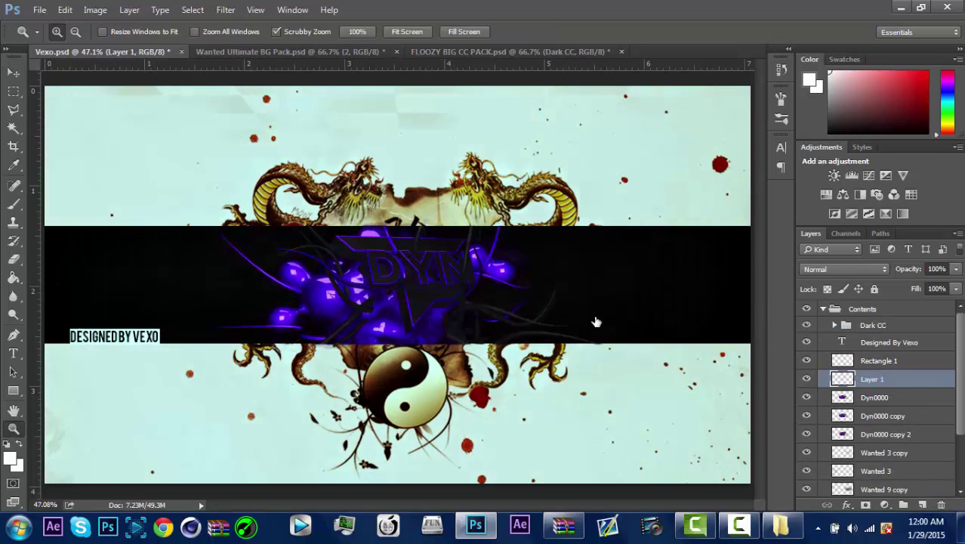
left_click(402, 271)
left_click(402, 271)
left_click(403, 271)
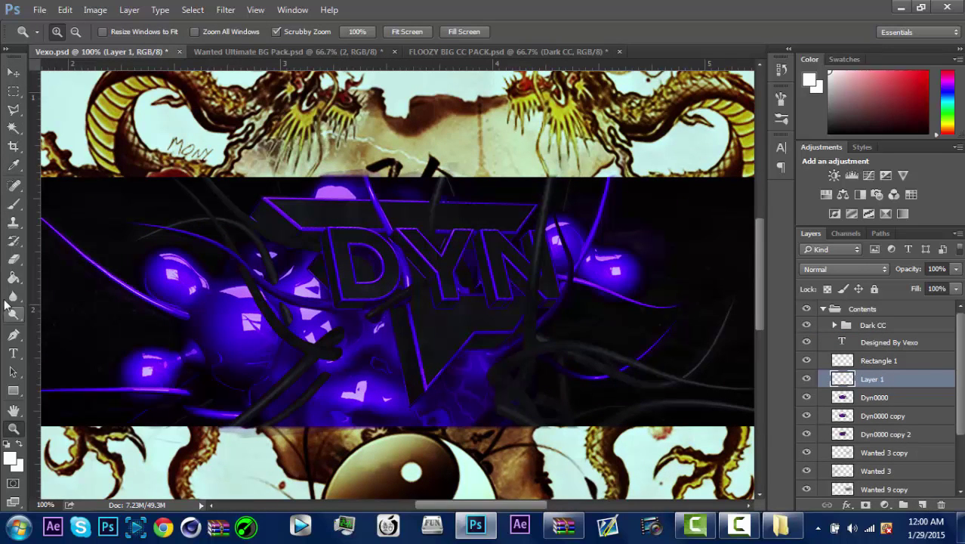
left_click(14, 203)
left_click_drag(311, 219, 372, 221)
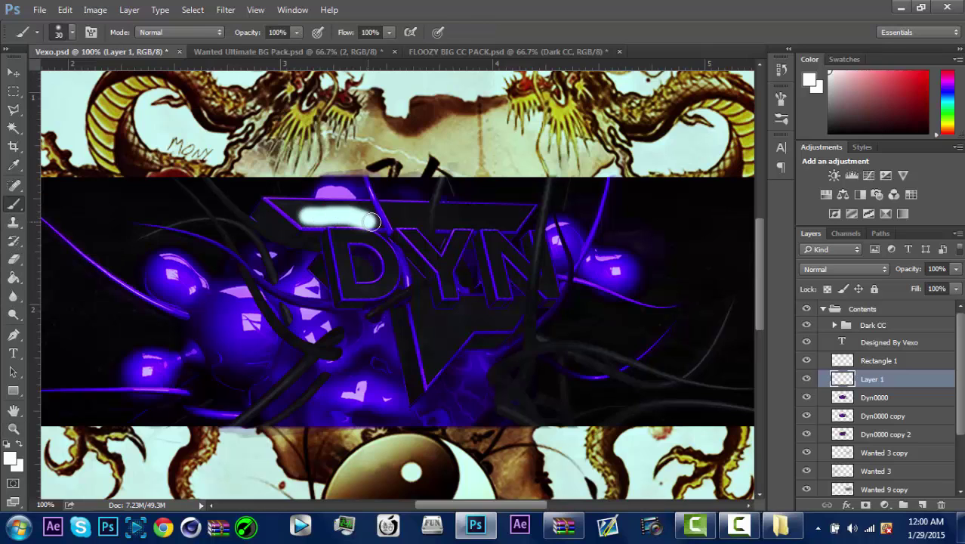
Step: Lower the painted layer's opacity to 42% and clip it to Dyn0000
left_click_drag(955, 269, 911, 283)
right_click(922, 379)
left_click(806, 256)
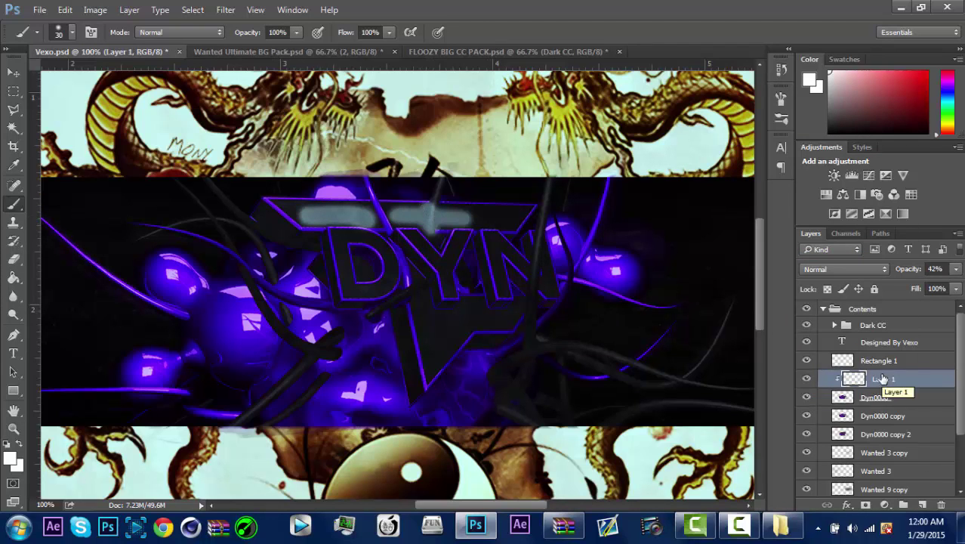
Step: Replace the painted layer with a duplicate of Dyn0000 and a new empty layer clipped to that duplicate
right_click(876, 378)
left_click(799, 225)
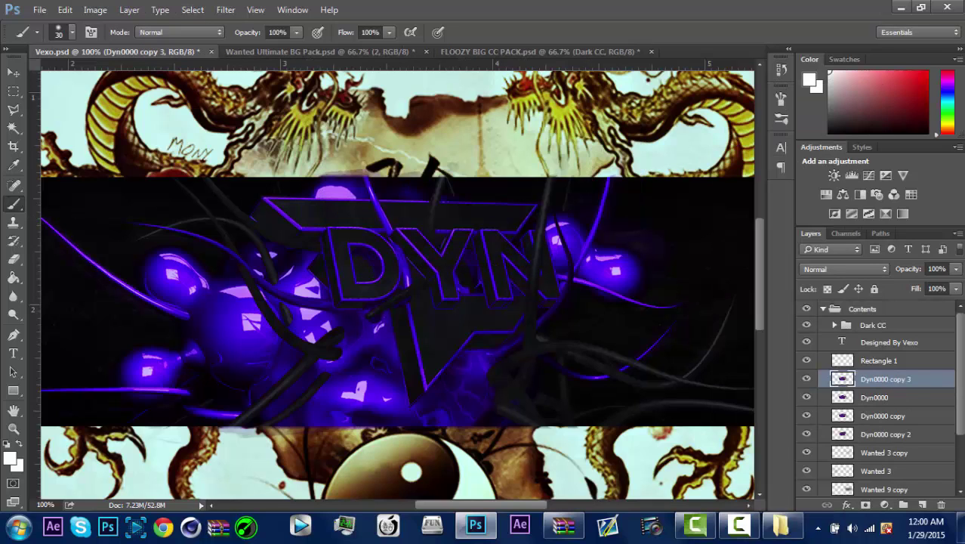
left_click(922, 504)
right_click(898, 379)
left_click(800, 253)
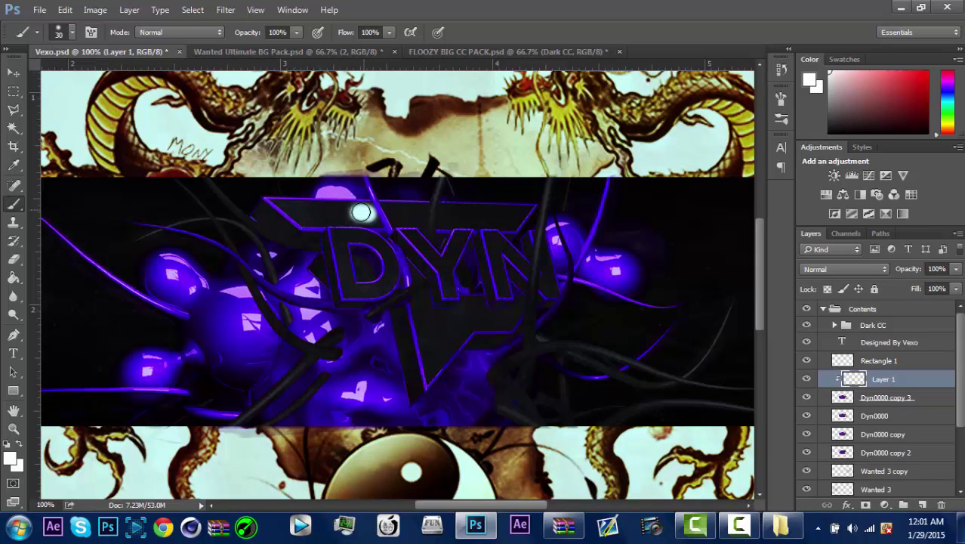
Step: Paint white highlights along the logo's upper bar on the clipped layer and lower its opacity to 34%
left_click_drag(361, 212, 302, 214)
left_click(956, 269)
left_click_drag(954, 284, 905, 285)
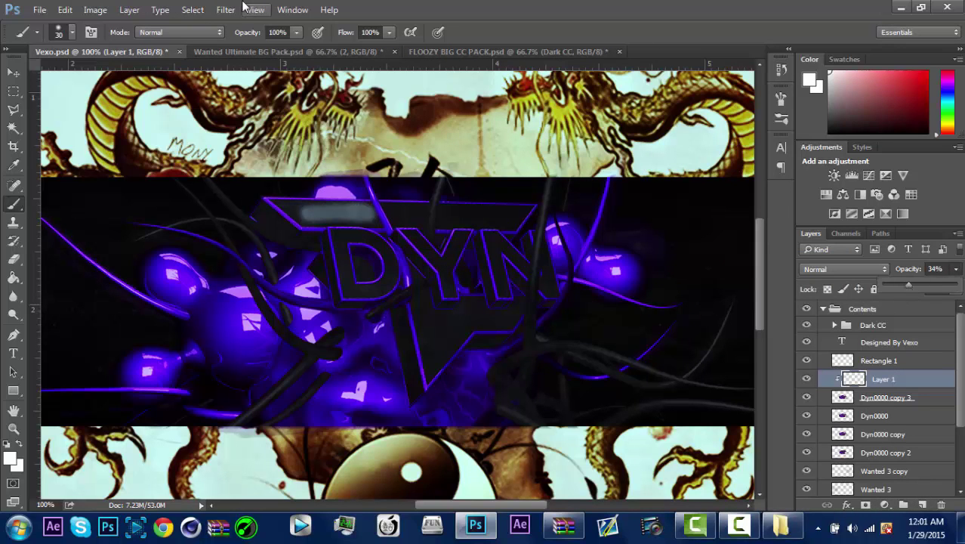
left_click(215, 183)
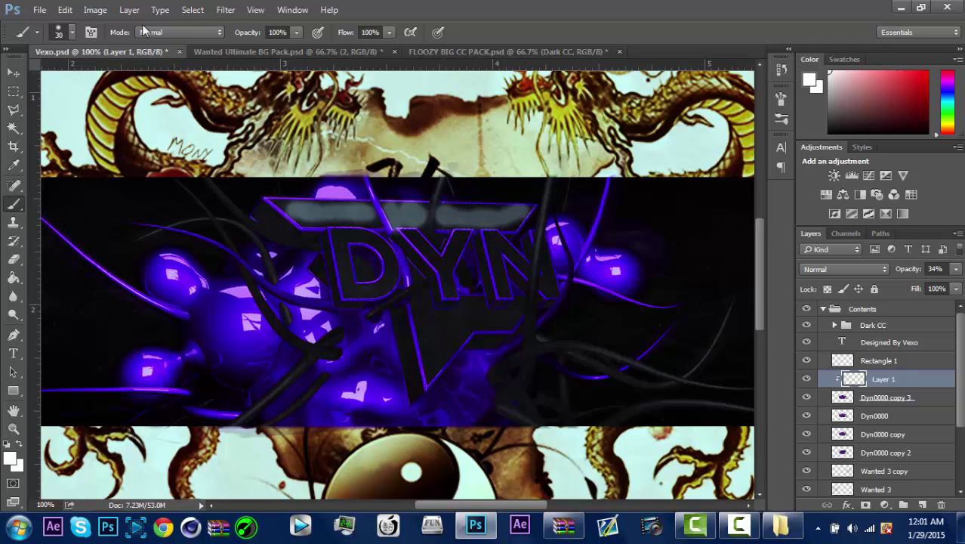
Step: Delete the painted highlight layer and apply a Filter Gallery glowing-edges effect to Dyn0000 copy 3
left_click(72, 31)
double_click(89, 80)
left_click(945, 406)
left_click(225, 9)
left_click(243, 65)
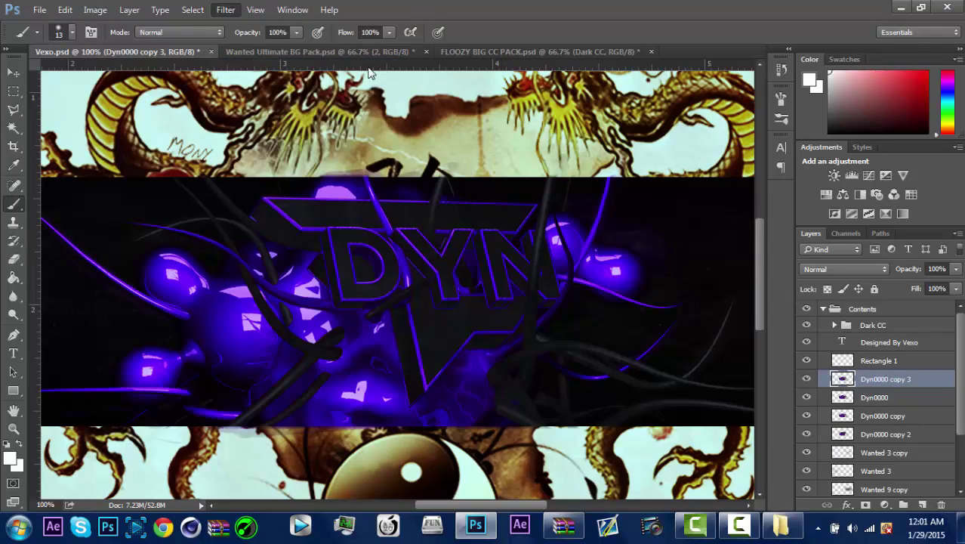
left_click(814, 42)
Step: Erase the glowing-edges effect from the purple spheres and tendrils around the logo with a 151 px eraser
mouse_move(129, 237)
left_mouse_down()
mouse_move(166, 279)
mouse_move(143, 370)
left_mouse_up()
key("z")
left_click(122, 374, "alt")
key("e")
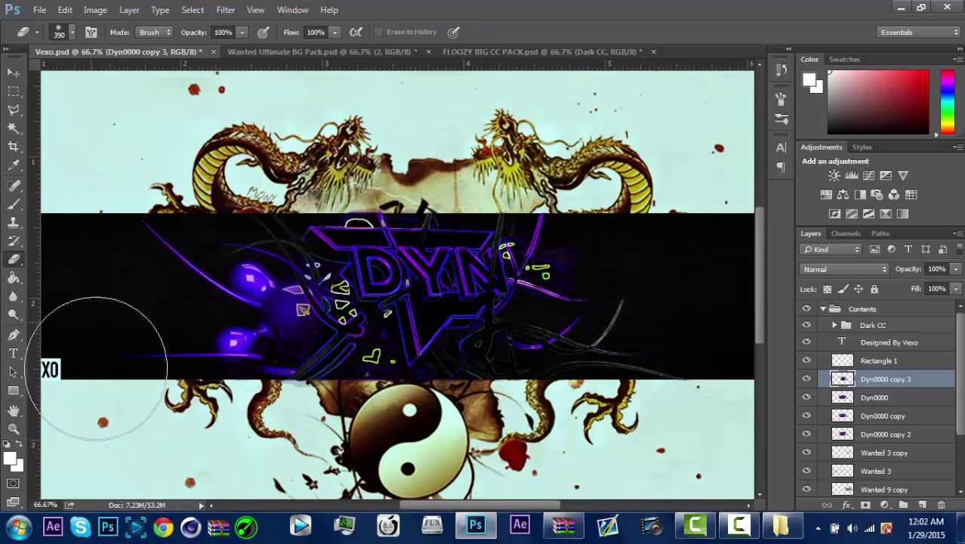
left_click(72, 31)
left_click_drag(152, 61, 89, 62)
mouse_move(303, 302)
left_mouse_down()
mouse_move(340, 377)
mouse_move(366, 392)
mouse_move(456, 355)
left_mouse_up()
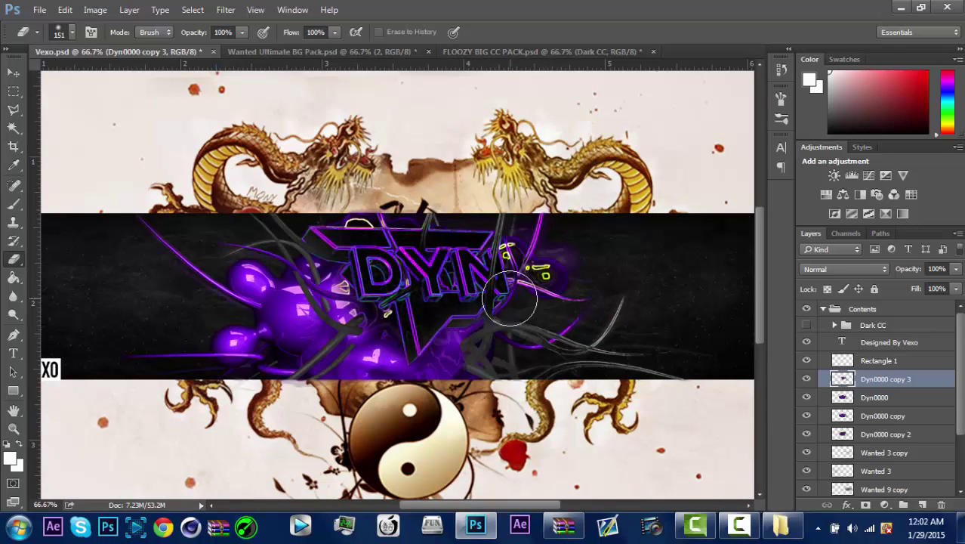
mouse_move(510, 300)
left_mouse_down()
mouse_move(553, 358)
mouse_move(551, 381)
left_mouse_up()
Step: Erase the remaining glowing outlines on the spheres close to the logo with an 86 px eraser
right_click(517, 251)
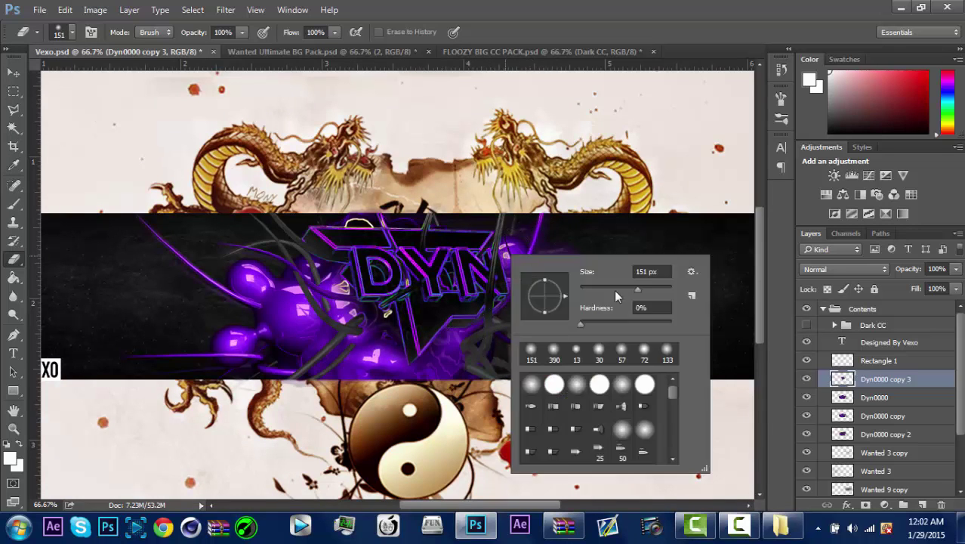
left_click_drag(597, 281, 574, 281)
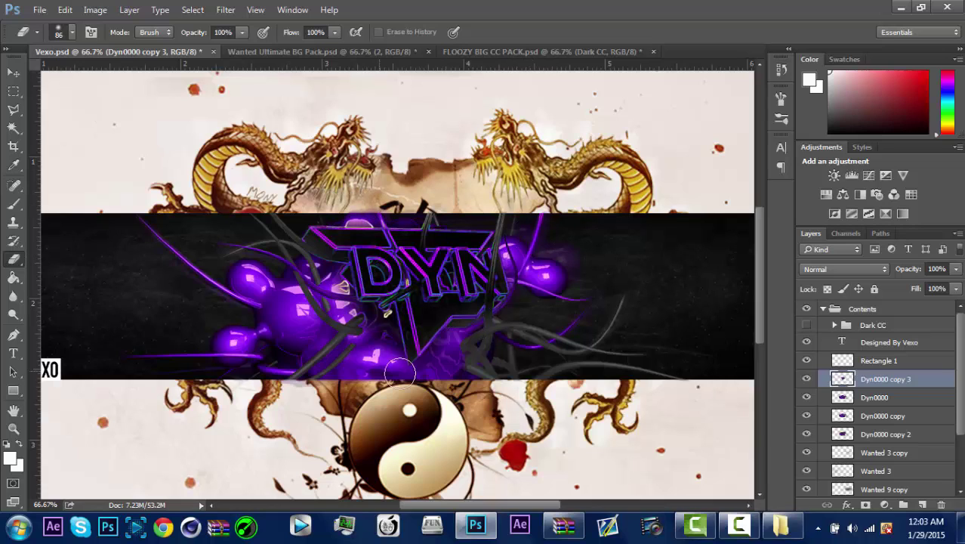
left_click_drag(382, 323, 313, 285)
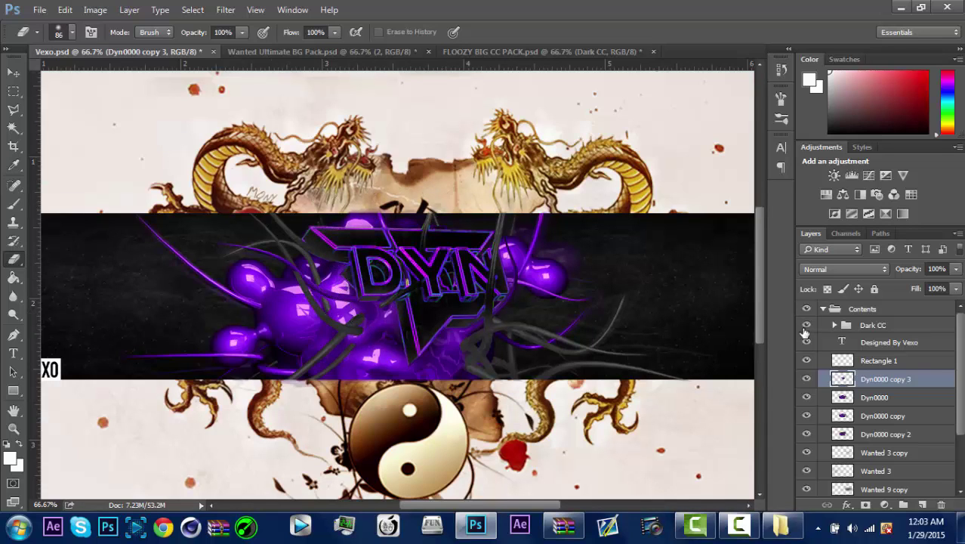
Step: Create a new layer above Dyn0000 copy 3 and paint white 29 px strokes on the logo's upper bar and lower triangle
left_click(922, 505)
key("z")
left_click(503, 337)
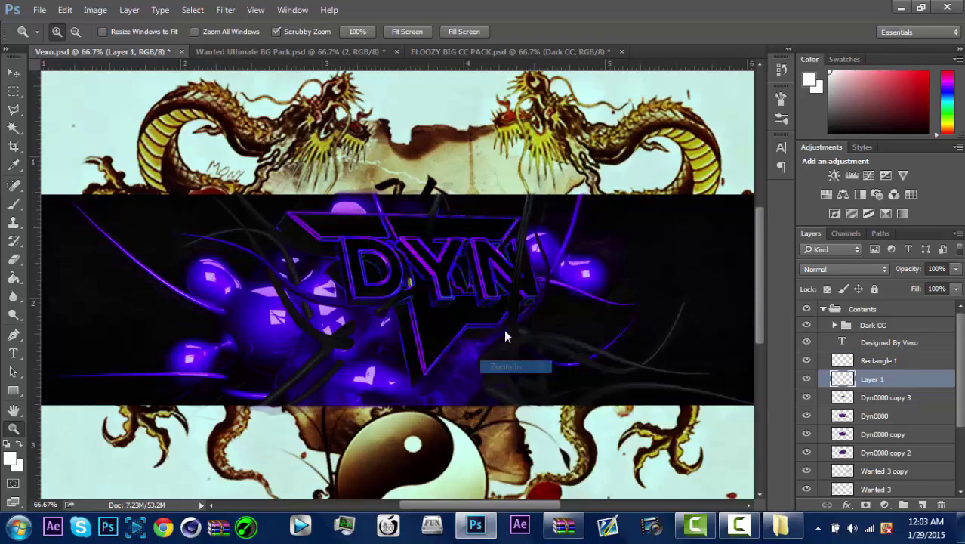
left_click(506, 337)
key("b")
right_click(423, 295)
mouse_move(495, 327)
left_mouse_down()
mouse_move(528, 327)
mouse_move(501, 327)
left_mouse_up()
left_click_drag(307, 221, 372, 211)
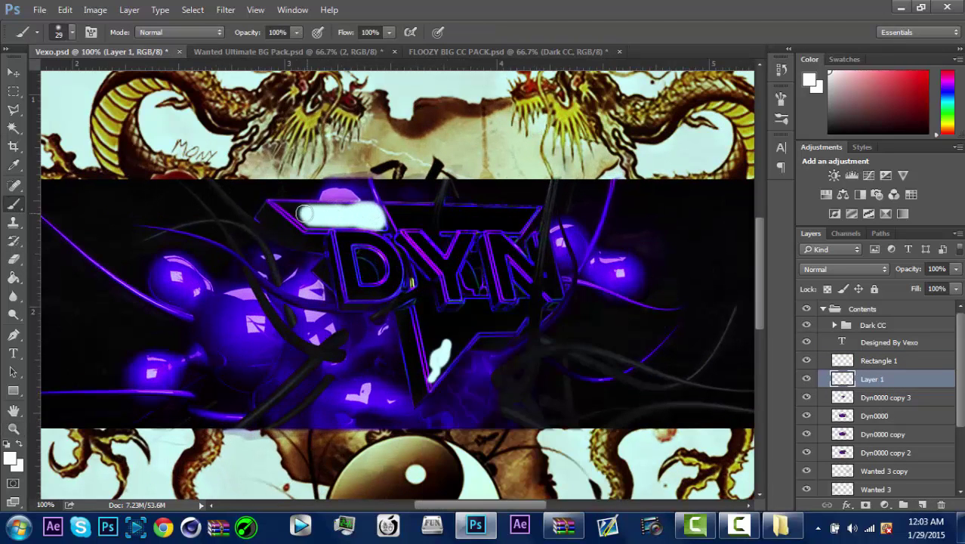
Step: Clip the painted layer to Dyn0000 copy 3 and lower its opacity to 25%
right_click(891, 377)
left_click(785, 277)
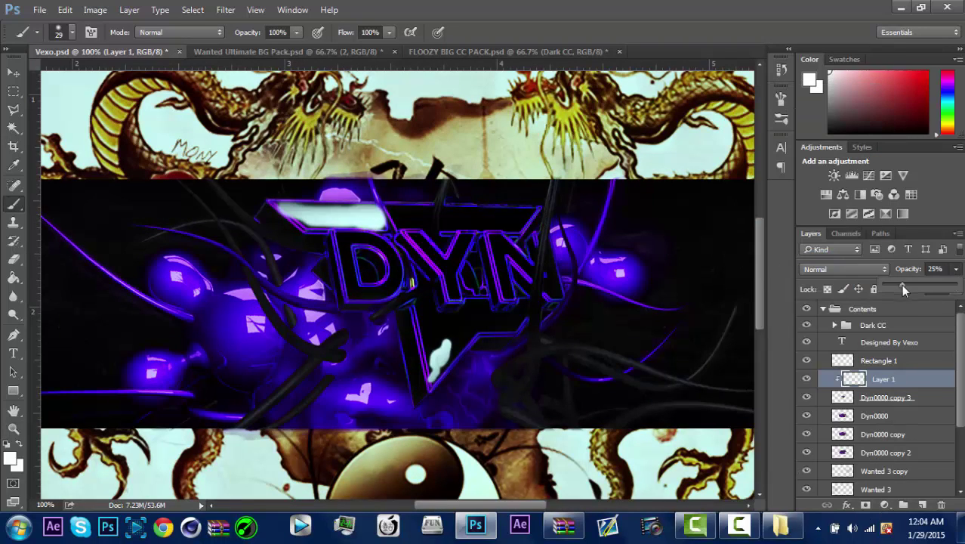
left_click_drag(904, 290, 903, 290)
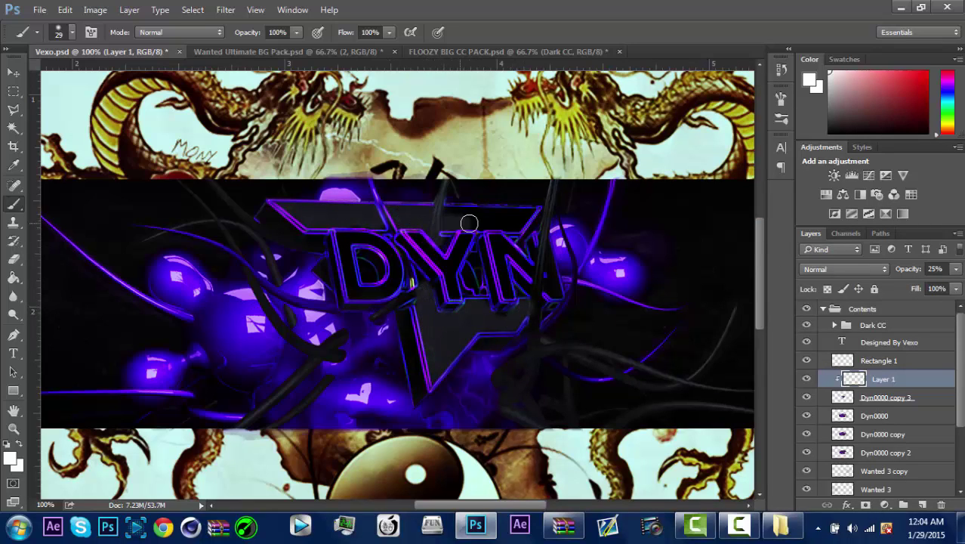
Step: Paint white highlights on the clipped layer over the rest of the upper bar, the triangle's side and the DYN letters
left_click_drag(469, 222, 524, 214)
left_click_drag(399, 311, 411, 392)
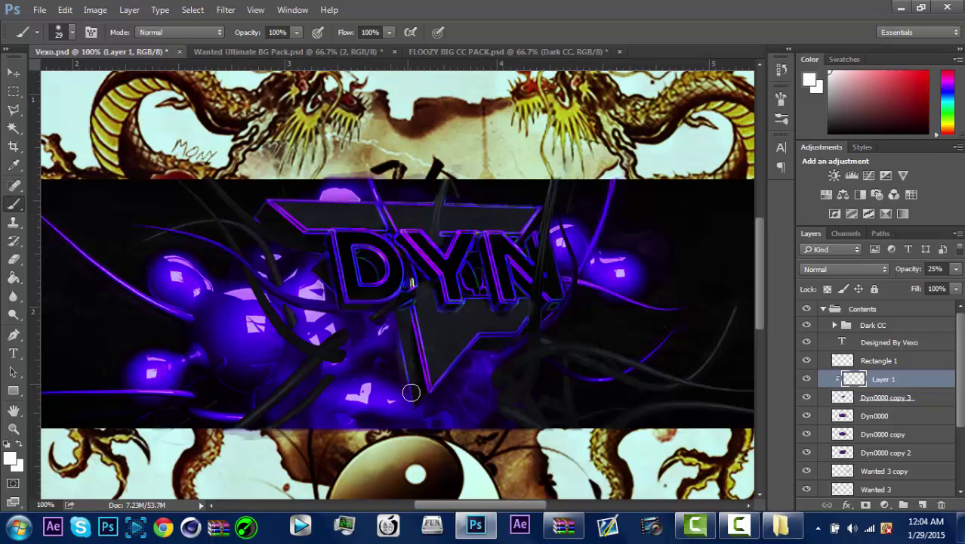
mouse_move(348, 240)
left_mouse_down()
mouse_move(354, 293)
mouse_move(394, 276)
mouse_move(357, 239)
left_mouse_up()
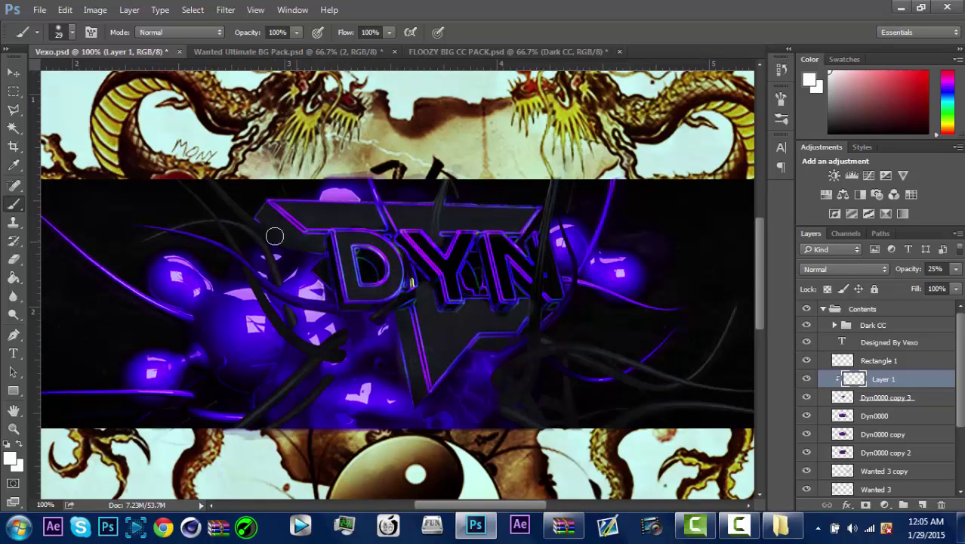
mouse_move(508, 298)
left_mouse_down()
mouse_move(492, 241)
mouse_move(554, 293)
left_mouse_up()
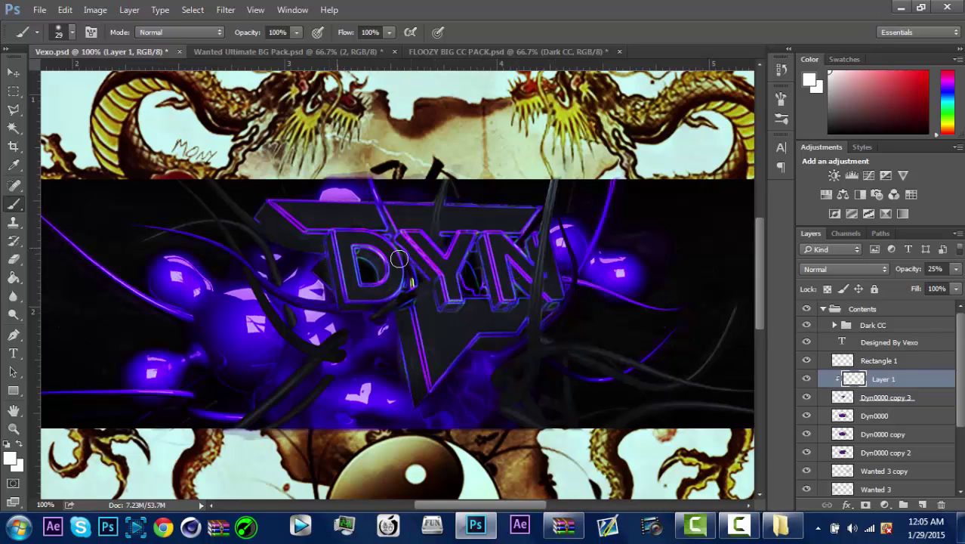
Step: Erase the yellow glow spot between the D and Y on Dyn0000 copy 3 with a 27 px eraser and check the highlight layer
left_click(807, 326)
left_click(807, 326)
left_click(807, 326)
key("e")
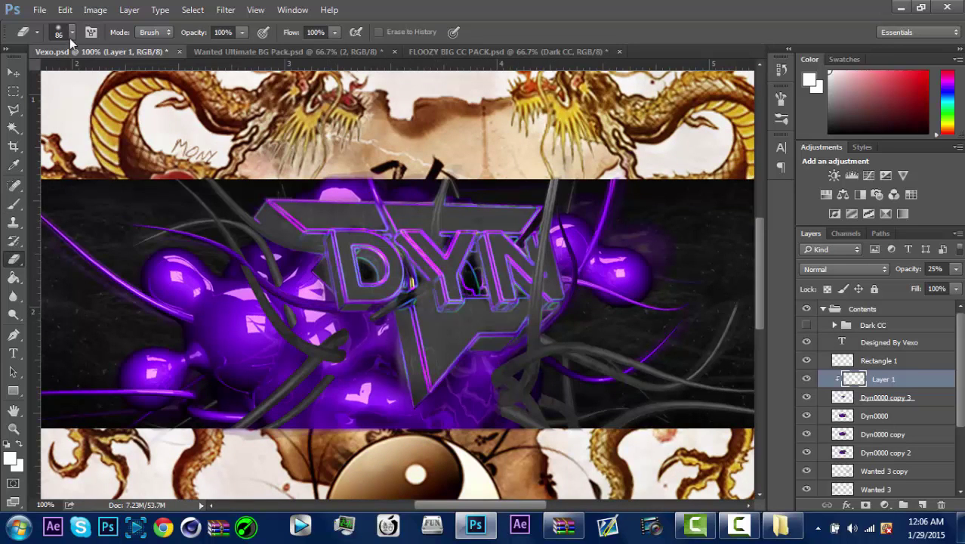
right_click(460, 311)
key("Escape")
key("alt+bracketleft")
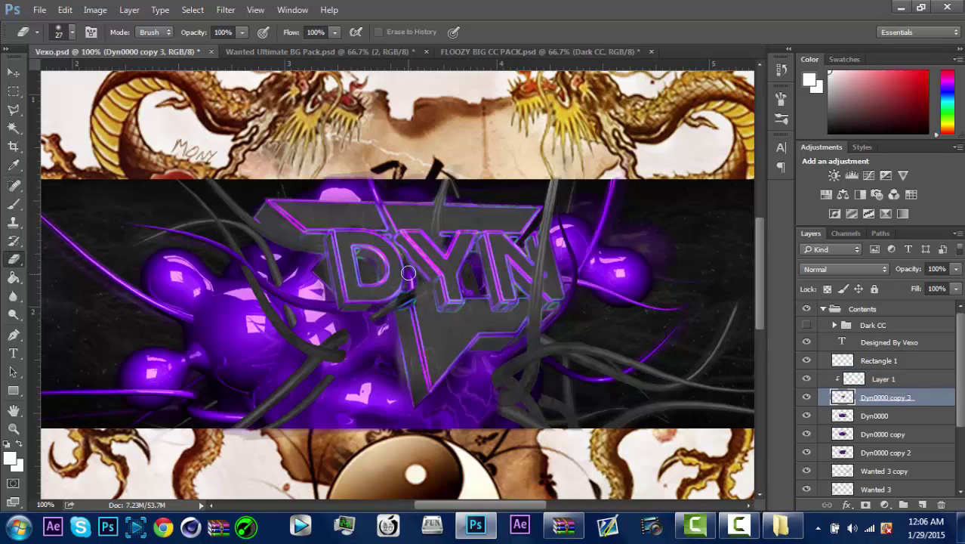
left_click(807, 326)
left_click(902, 382)
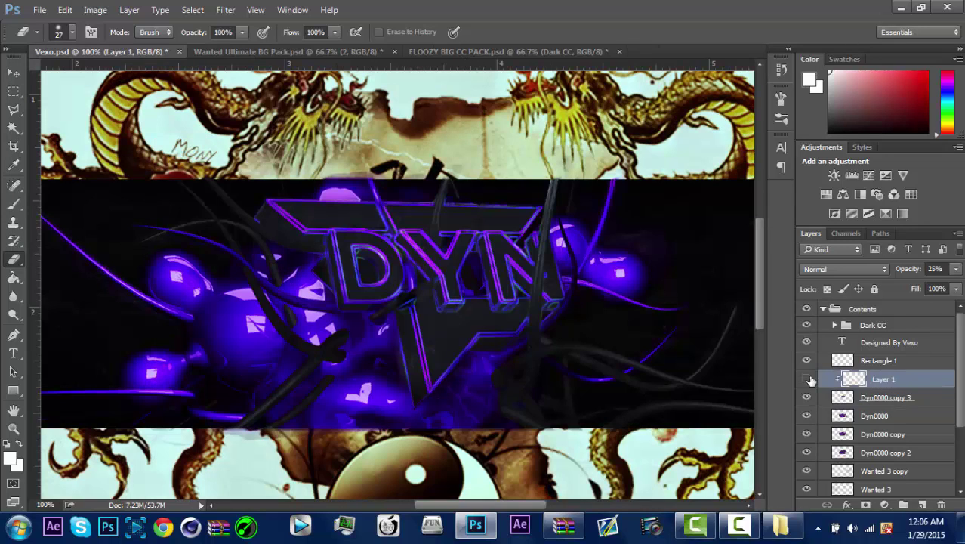
left_click(807, 378)
left_click(807, 379)
Step: Create a new layer directly above Dyn0000 and clip it to Dyn0000
key("b")
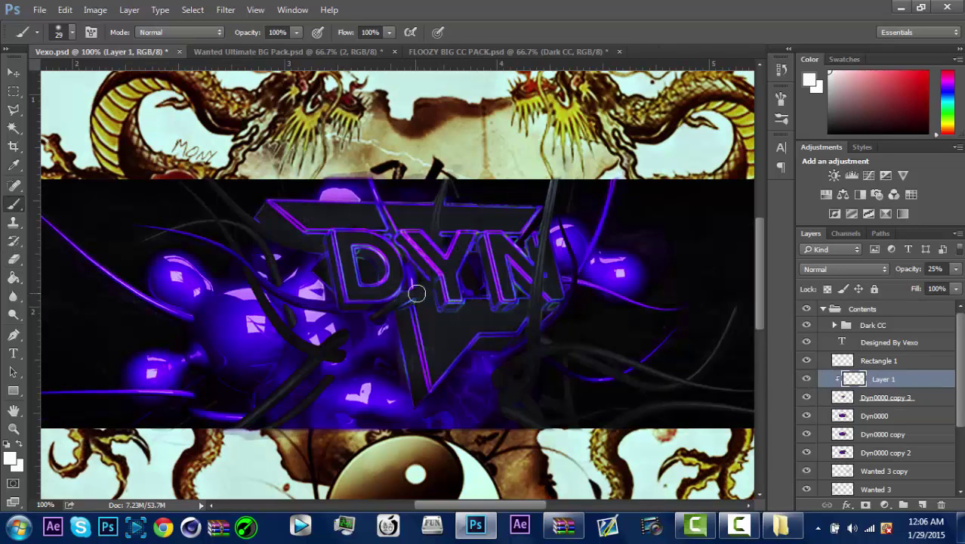
key("ctrl+shift+alt+n")
key("ctrl+bracketleft")
key("ctrl+bracketleft")
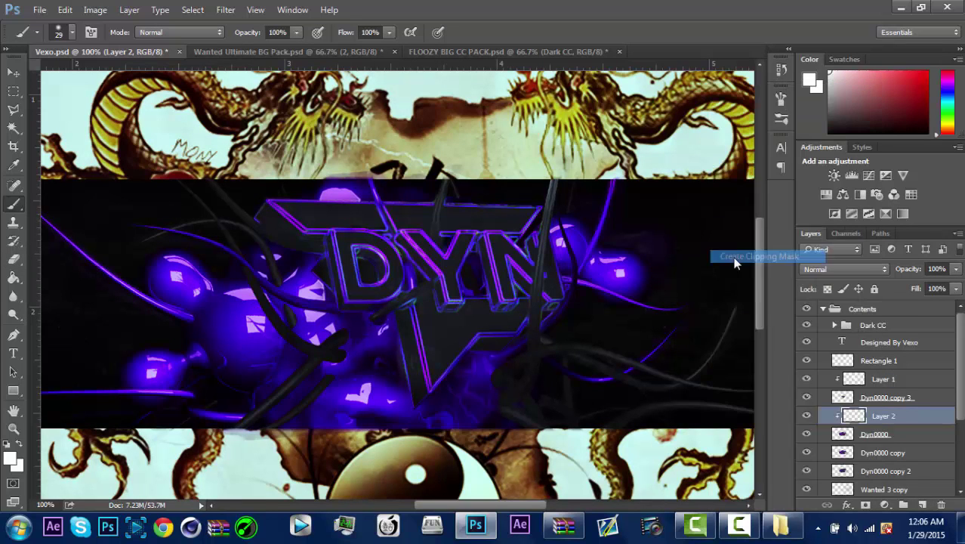
Step: Paint a white stroke along the dark tendril beside the logo, releasing and reapplying the layer's clipping mask
left_click_drag(340, 356, 302, 355)
right_click(890, 426)
left_click(804, 256)
right_click(894, 418)
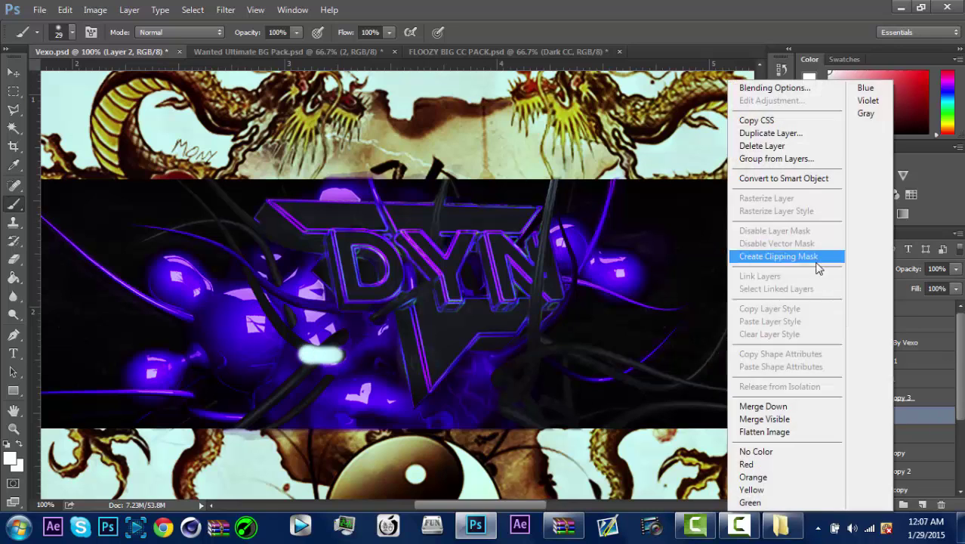
left_click(786, 254)
left_click_drag(304, 349, 243, 268)
Step: Try the painted layer unclipped beneath Dyn0000, and release the clipping mask on Dyn0000 copy
right_click(892, 416)
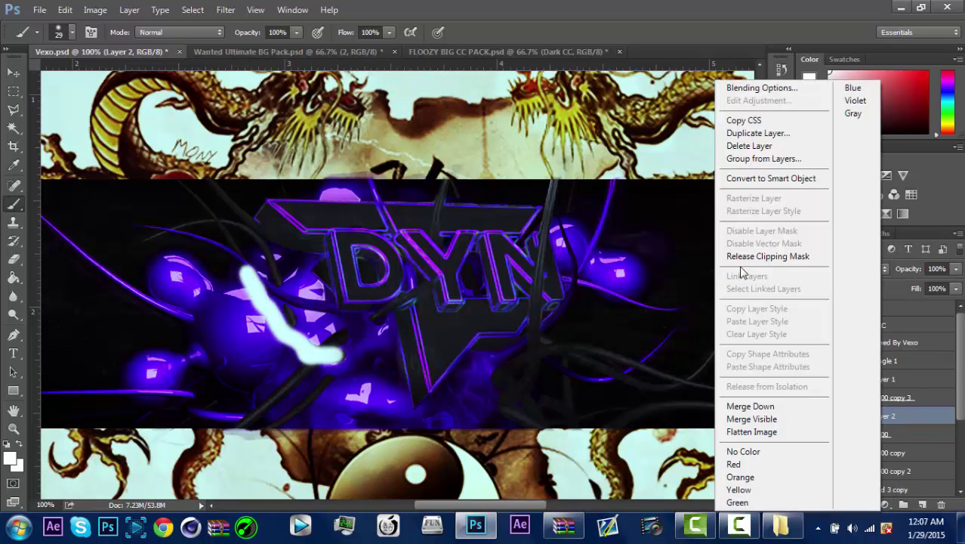
left_click(785, 254)
left_click_drag(879, 440, 879, 445)
right_click(880, 452)
left_click(838, 207)
right_click(882, 454)
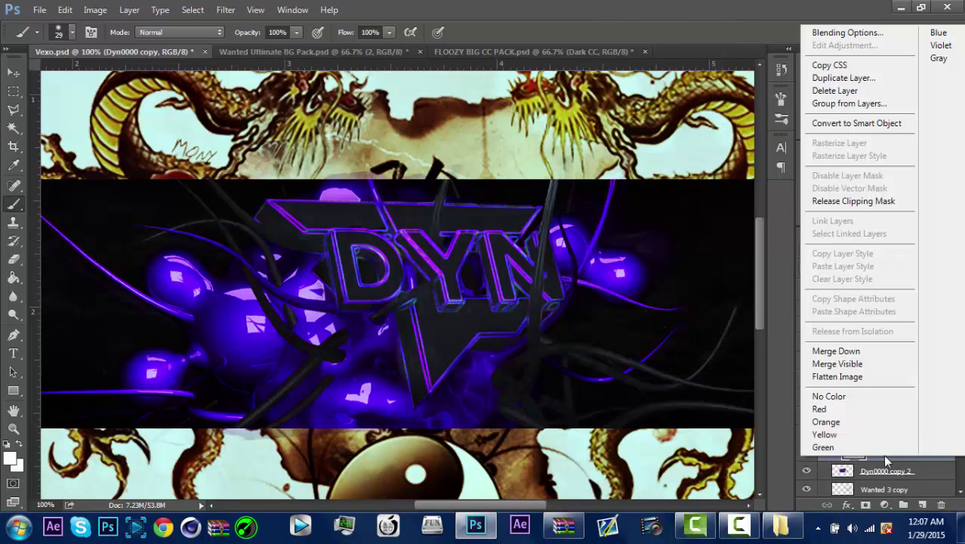
left_click(838, 209)
left_click(874, 434)
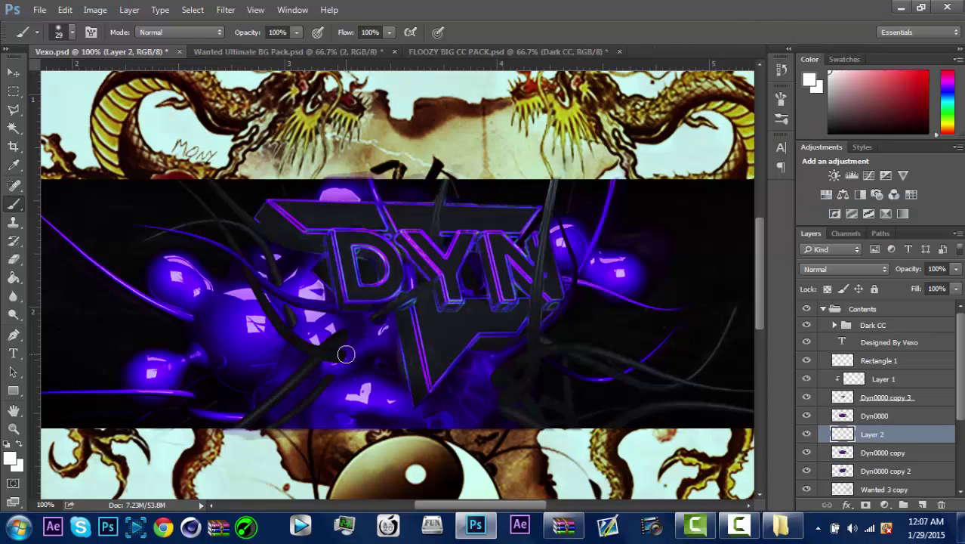
Step: Move Layer 2 above Dyn0000, clip it to Dyn0000 and lower its opacity to 26%
left_click_drag(862, 442, 862, 411)
right_click(874, 417)
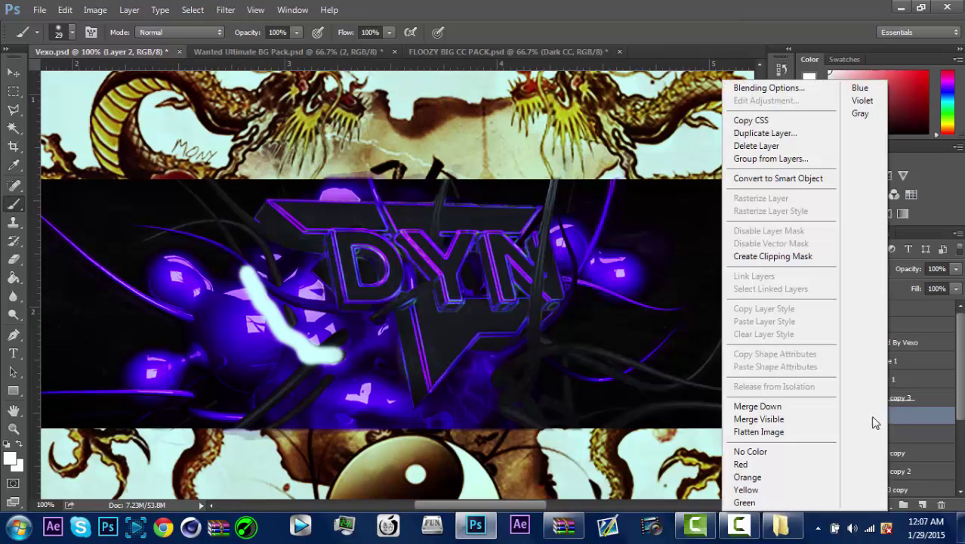
left_click(782, 255)
left_click_drag(957, 269, 903, 289)
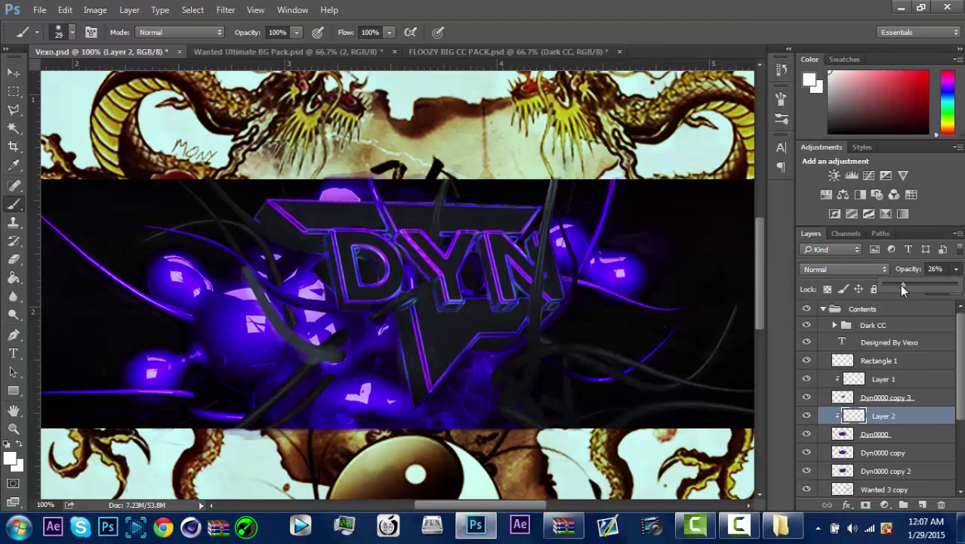
Step: Paint thin highlights along the tendrils at the logo's upper left with 10 px and 12 px brushes
right_click(234, 244)
type("10")
key("Return")
right_click(280, 283)
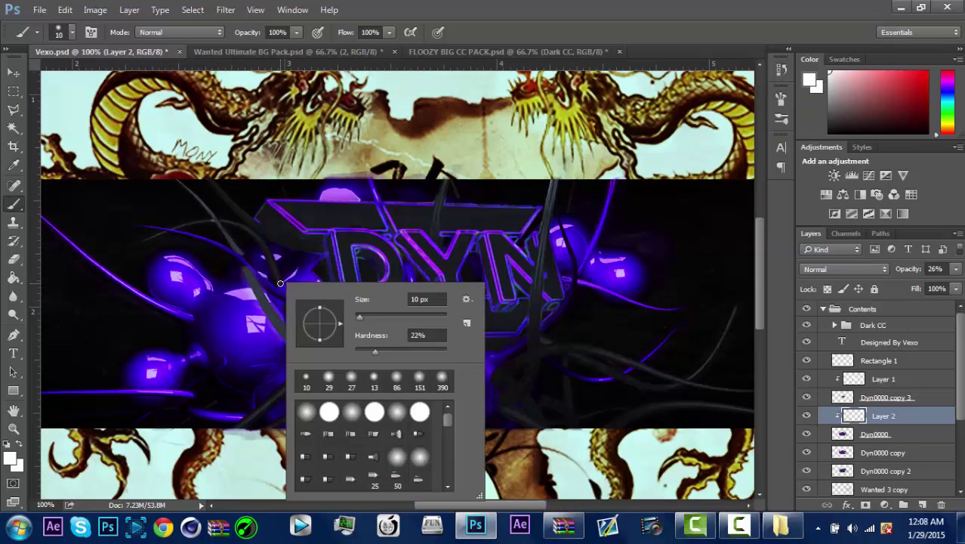
type("12")
key("Return")
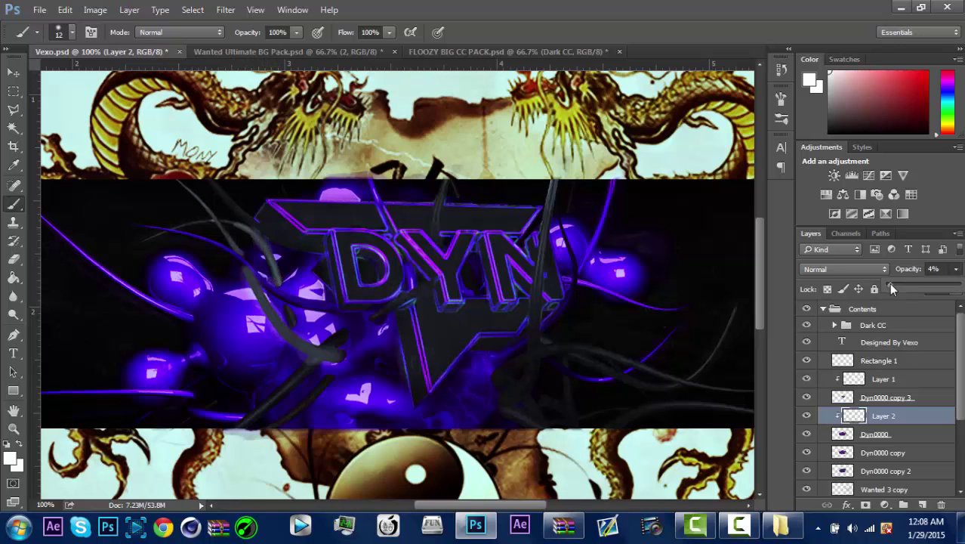
Step: Fade the tendril highlight layer above Dyn0000 and delete it
left_click_drag(891, 290, 888, 289)
key("Delete")
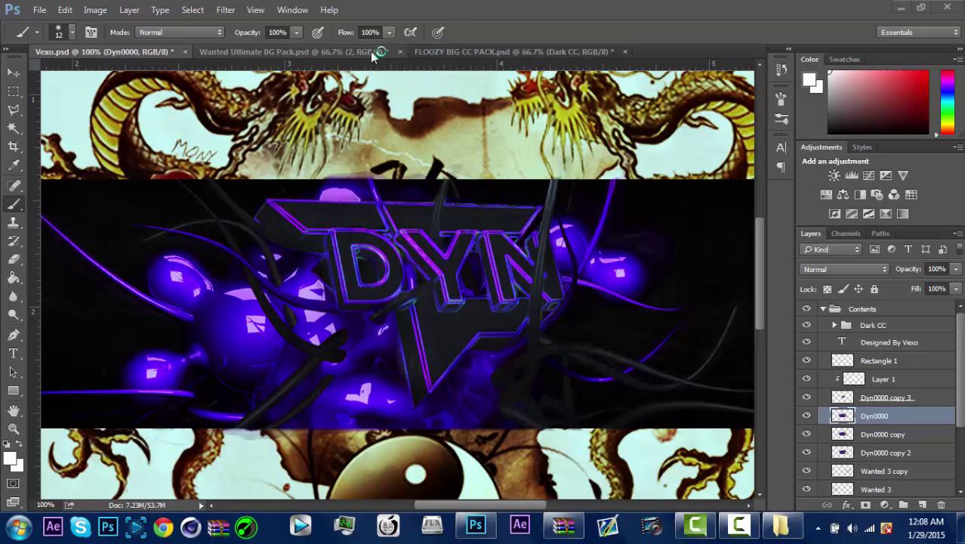
Step: Fit the whole Vexo.psd banner in view and switch to Wanted Ultimate BG Pack.psd
left_click(373, 52)
left_click(106, 51)
key("z")
right_click(289, 273)
left_click(323, 280)
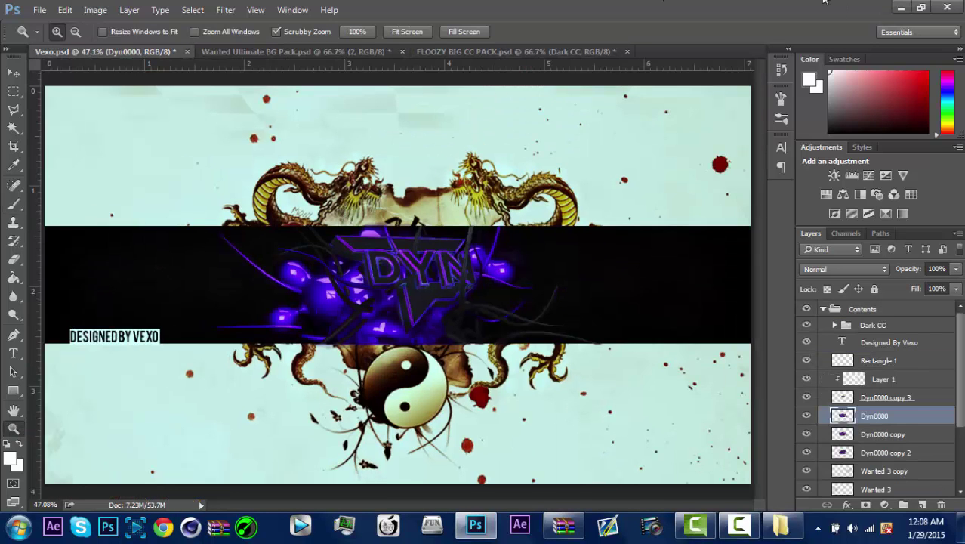
left_click(779, 526)
left_click(779, 527)
left_click(516, 51)
left_click(296, 51)
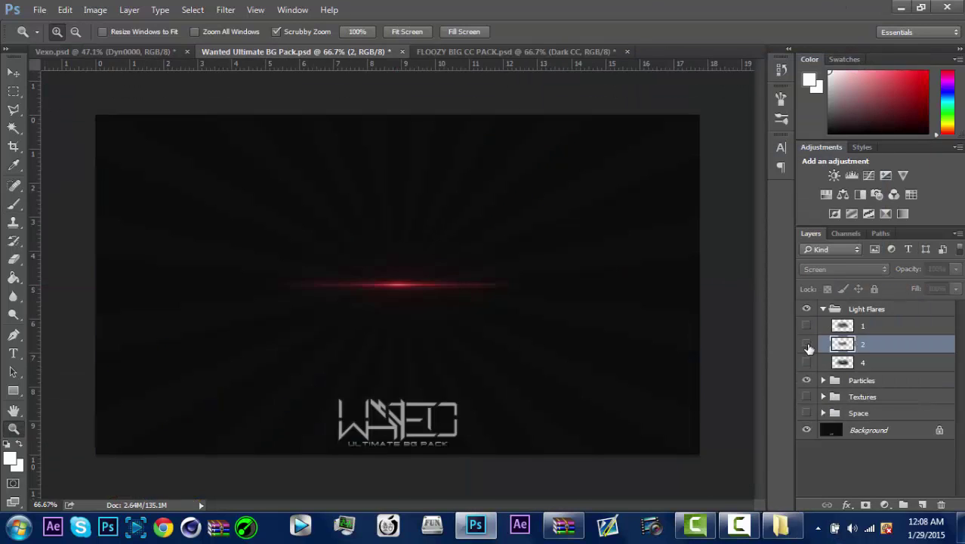
Step: Hide the Light Flares and Particles groups and show the expanded Space group
left_click(823, 308)
left_click(806, 308)
left_click(807, 324)
left_click(807, 357)
left_click(823, 358)
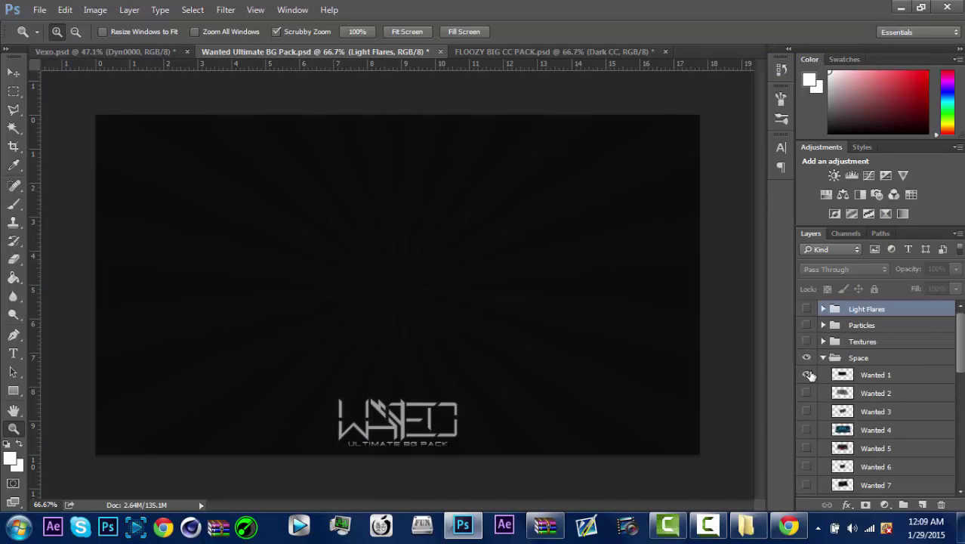
Step: Preview several textures in the Space group and leave only Wanted 2 visible
left_click(807, 375)
left_click(807, 392)
left_click(807, 430)
left_click(807, 393)
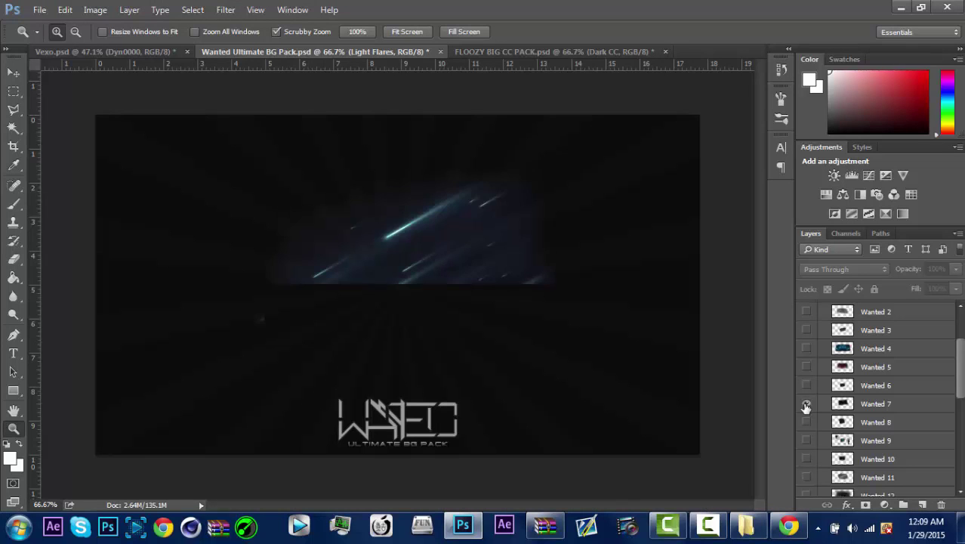
left_click(807, 404)
left_click(807, 349)
key("v")
left_click_drag(377, 287, 387, 238)
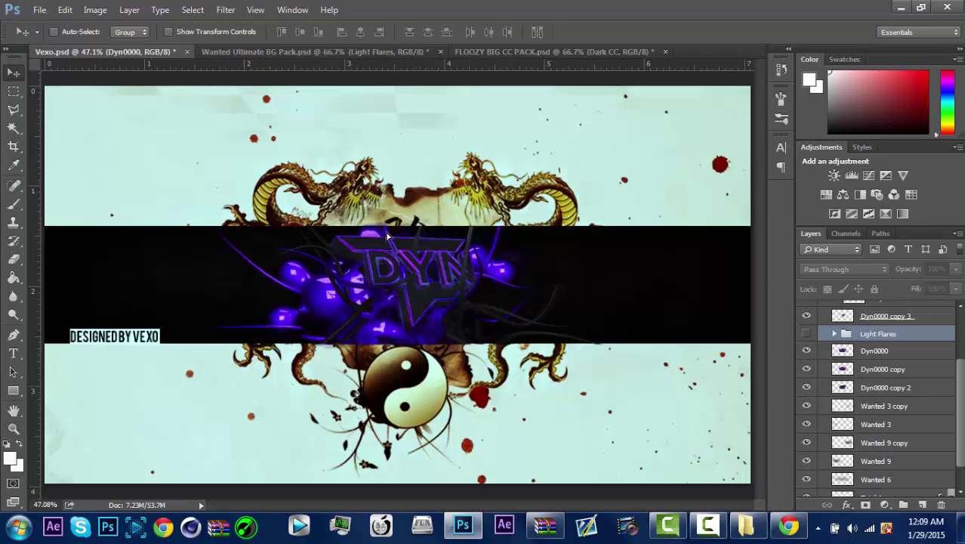
left_click(408, 52)
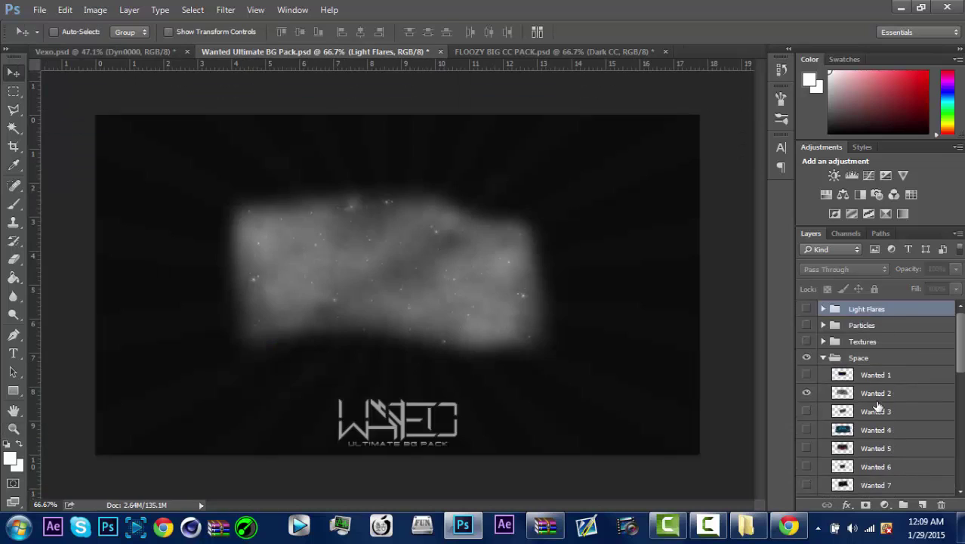
Step: Copy the Wanted 2 space texture into Vexo.psd and place its layer above Rectangle 1
left_click(929, 394)
left_click_drag(929, 394, 558, 163)
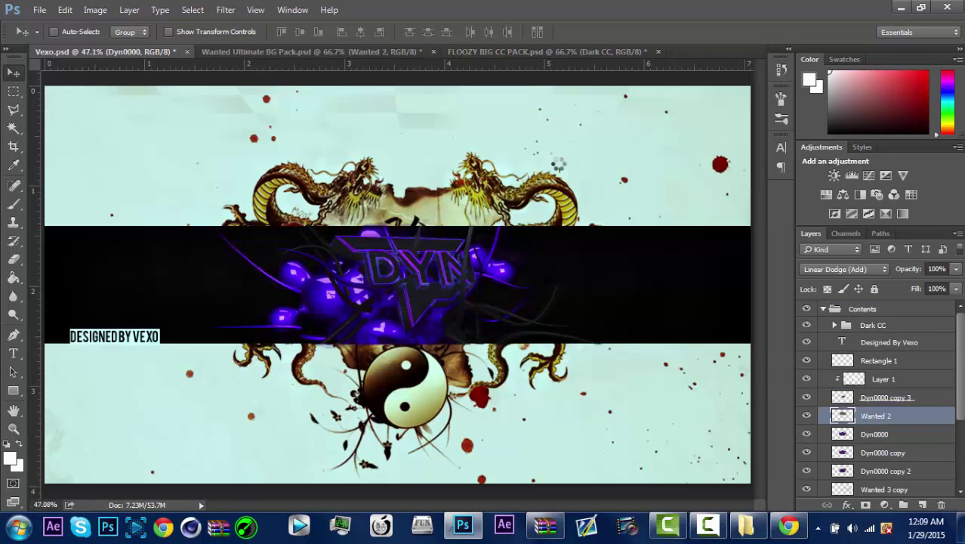
left_click_drag(899, 415, 877, 352)
Step: Position the Wanted 2 texture over the banner's right half and move its layer directly below Dyn0000 copy 2
left_click_drag(408, 261, 590, 304)
key("ctrl+t")
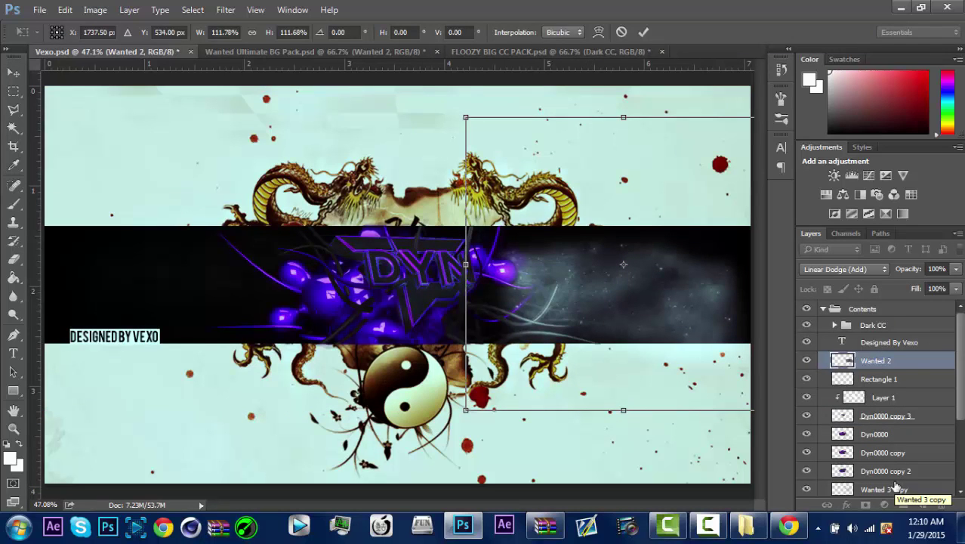
key("Return")
left_click_drag(876, 361, 869, 471)
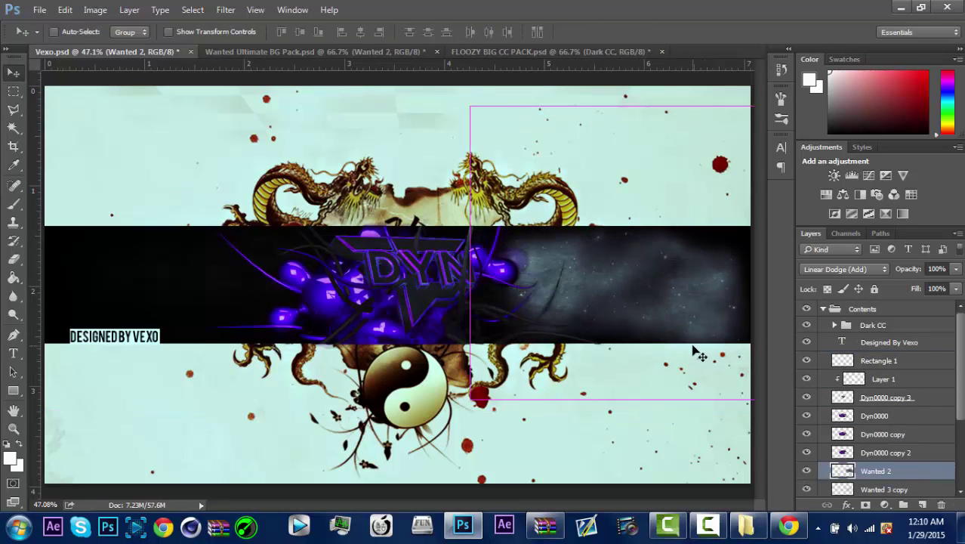
Step: Stretch the Wanted 2 texture across the full banner, to about 223% width and 122% height
key("ctrl+t")
left_click_drag(673, 233, 616, 256)
left_click_drag(344, 232, 47, 227)
mouse_move(438, 253)
left_mouse_down()
mouse_move(437, 266)
mouse_move(432, 248)
left_mouse_up()
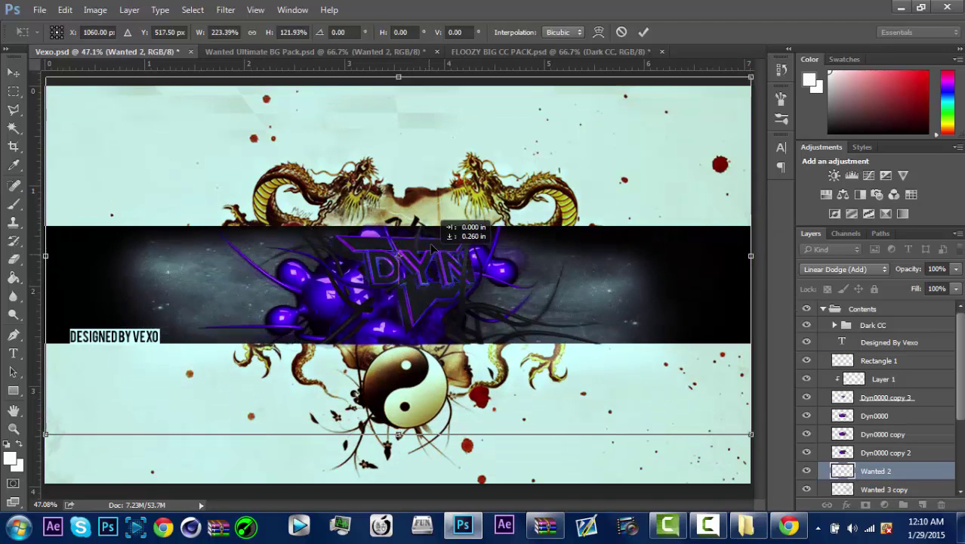
key("Return")
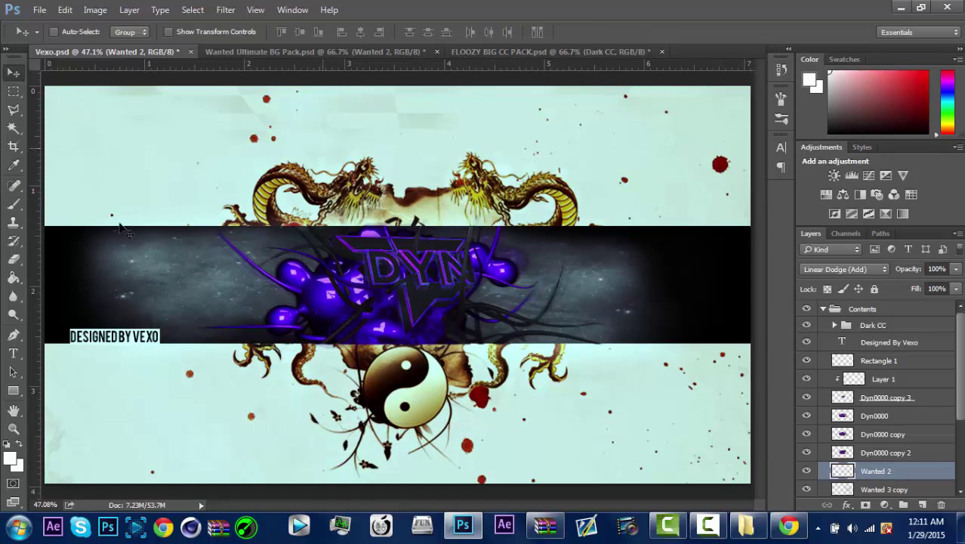
Step: Enlarge the Wanted 2 texture beyond the banner's side edges and lower its layer opacity to 48%
key("z")
right_click(340, 287)
left_click(366, 361)
key("v")
key("ctrl+t")
left_click_drag(118, 256, 30, 254)
left_click_drag(647, 256, 838, 256)
left_click_drag(430, 382, 429, 418)
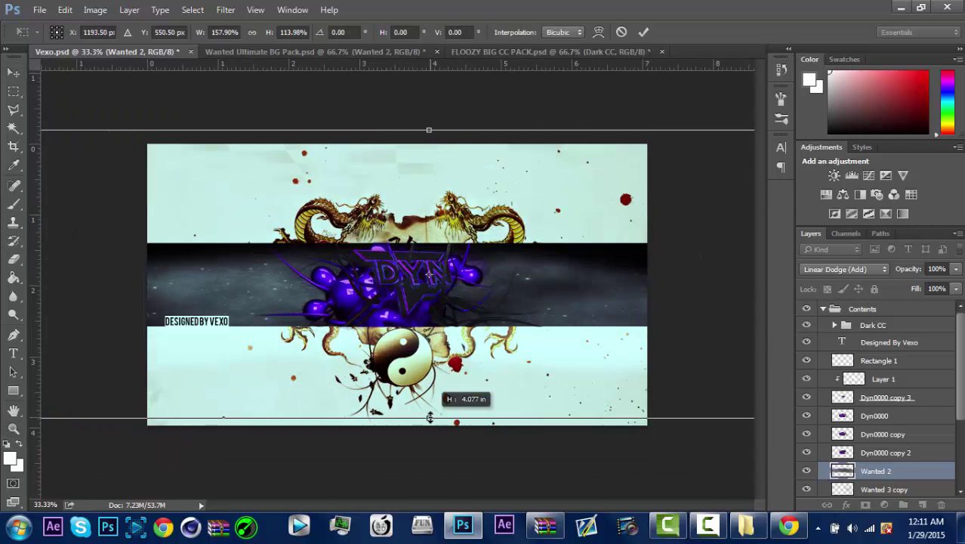
left_click_drag(429, 130, 429, 87)
key("Return")
left_click_drag(957, 269, 917, 291)
scroll(905, 414, "down", 3)
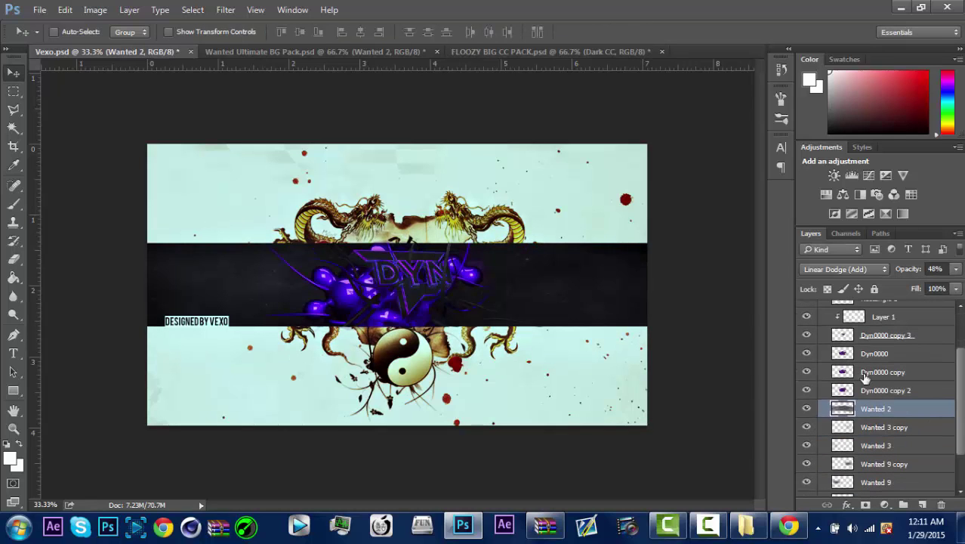
Step: Add a purple Color Overlay effect to the Wanted 2 layer
double_click(922, 409)
left_click(482, 179)
left_click(729, 58)
left_click(718, 320)
left_click(834, 263)
Step: Try the Color, Luminosity and Saturation blend modes on the purple overlay and apply Color
left_click(672, 59)
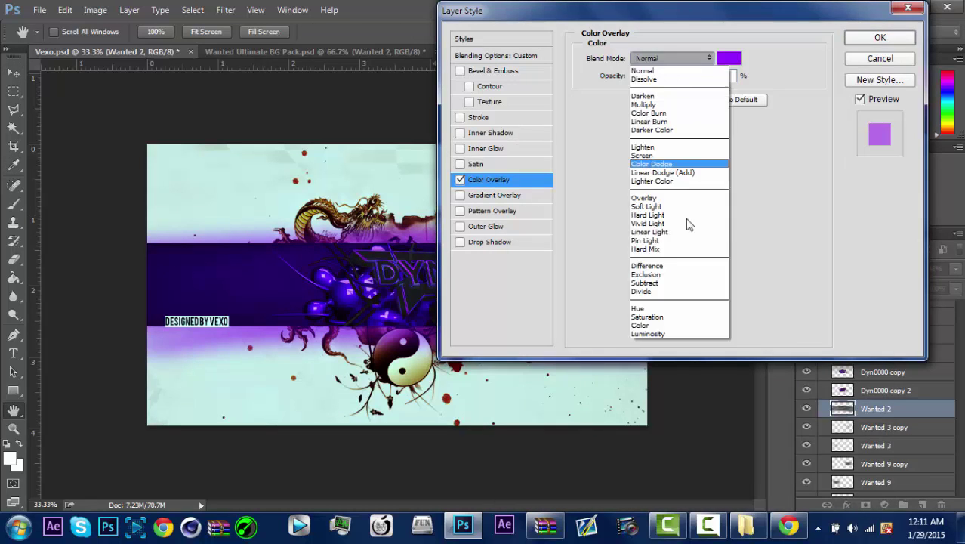
left_click(643, 325)
left_click(673, 58)
left_click(649, 325)
left_click(701, 62)
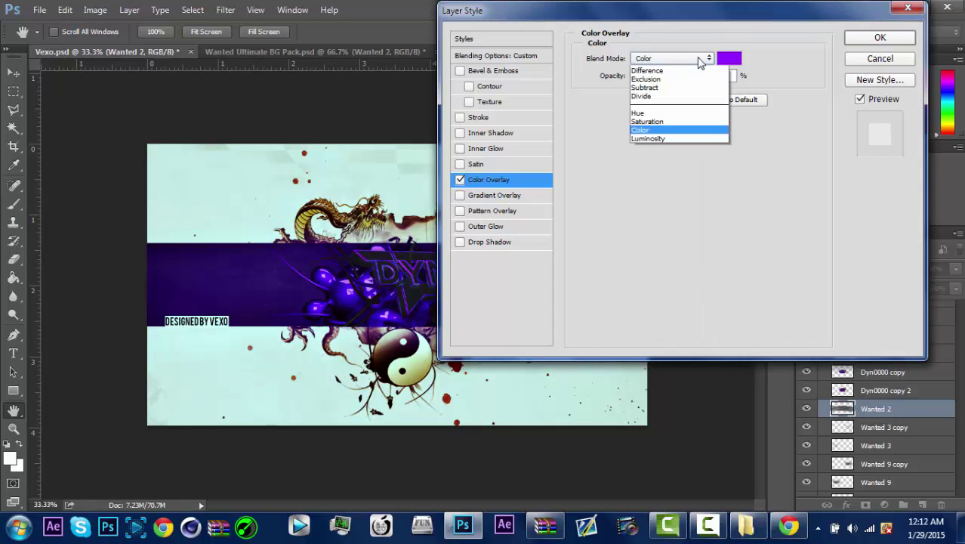
left_click(648, 138)
left_click(673, 58)
left_click(648, 121)
left_click(673, 58)
left_click(640, 130)
left_click(880, 37)
Step: Set Wanted 2's Color Overlay blend mode to Hue and the layer's opacity to 36%
left_click(838, 269)
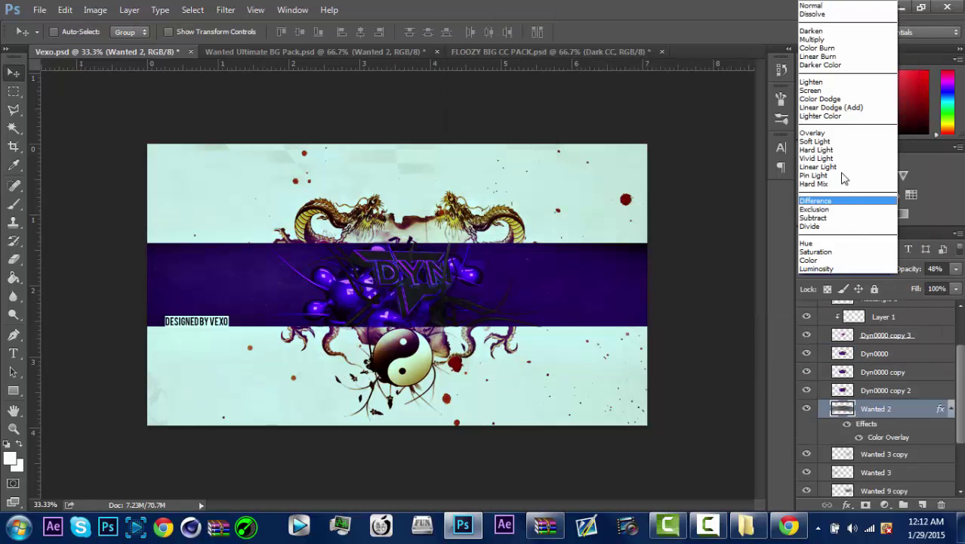
left_click(844, 178)
double_click(888, 436)
left_click(672, 58)
left_click(651, 349)
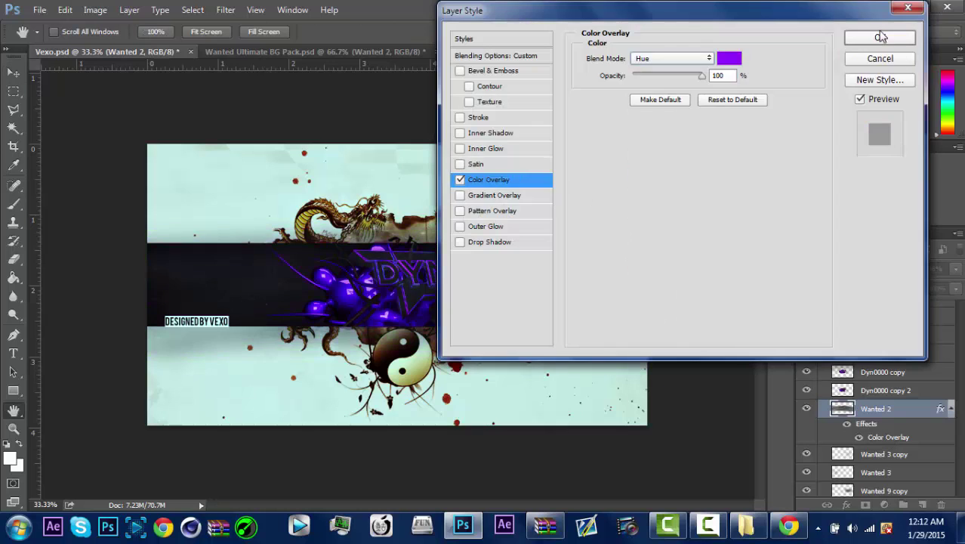
left_click(880, 37)
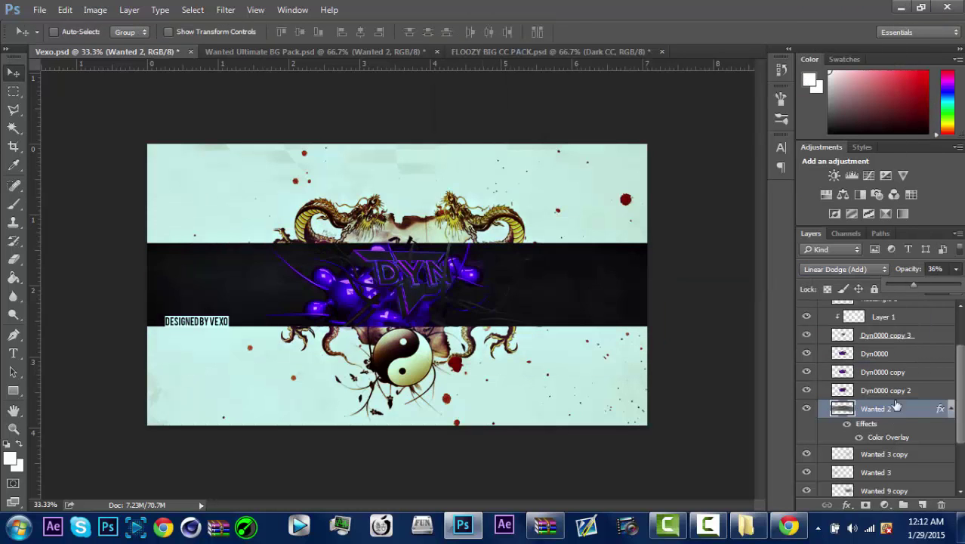
Step: Switch to Chrome and search Google for "purple kool aid man transparent background"
key("alt+Tab")
left_click(421, 27)
type("google")
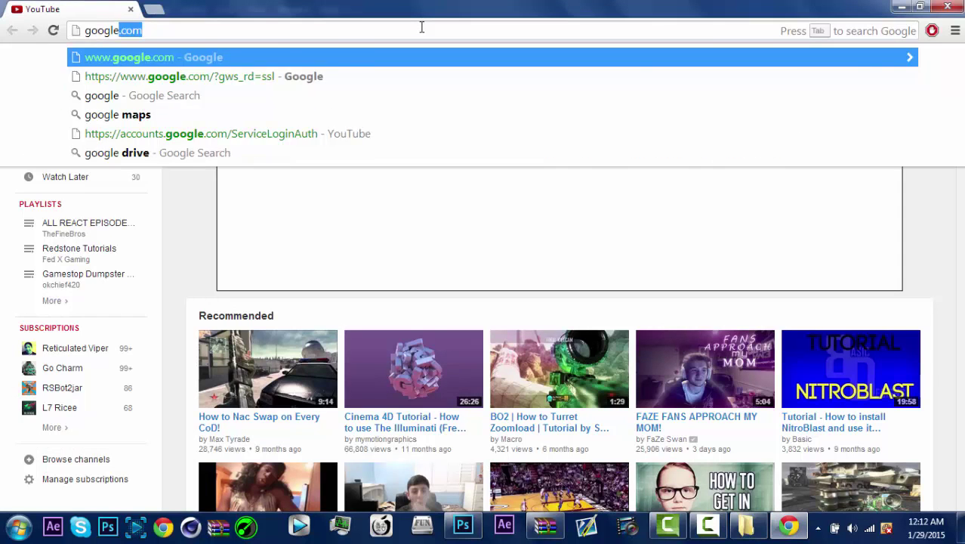
key("Return")
type("Purple ")
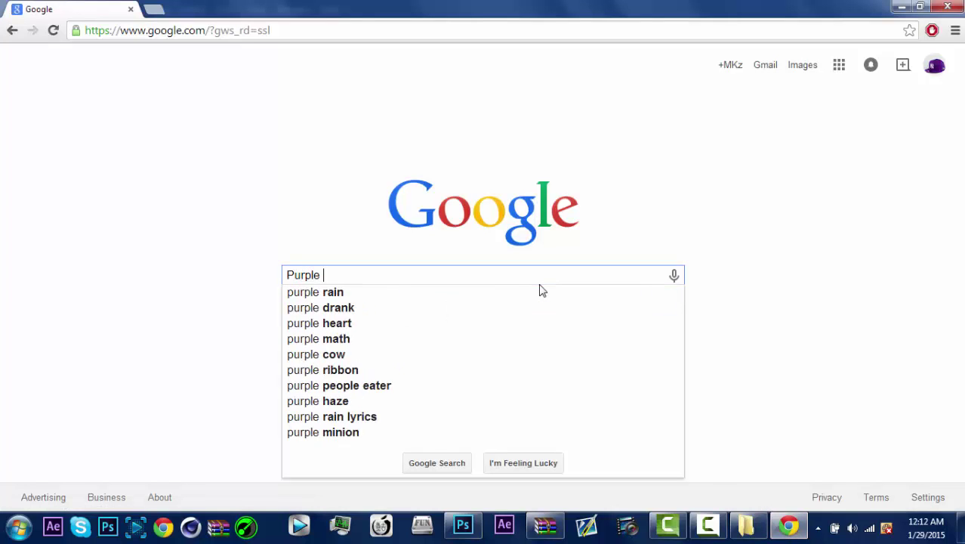
type("kool aid man transper")
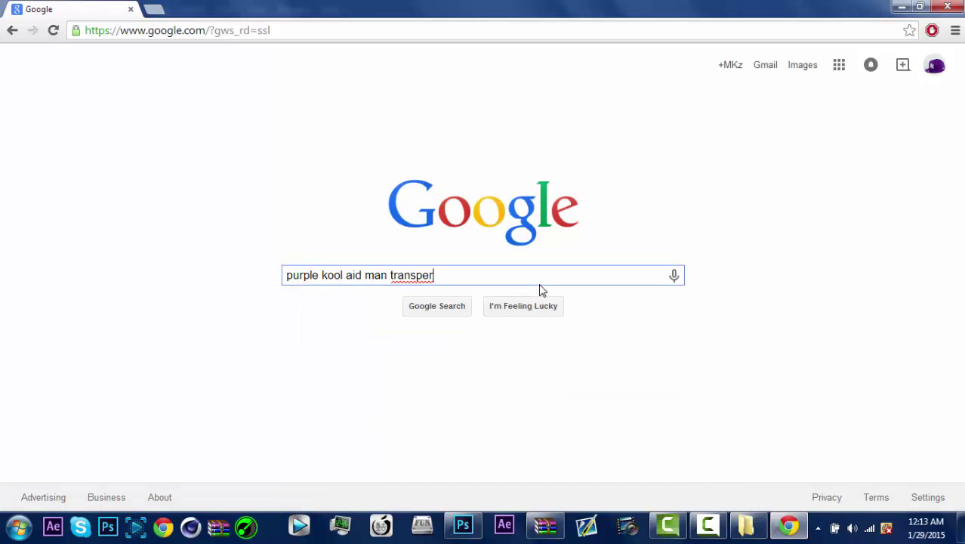
type("parent background")
key("Return")
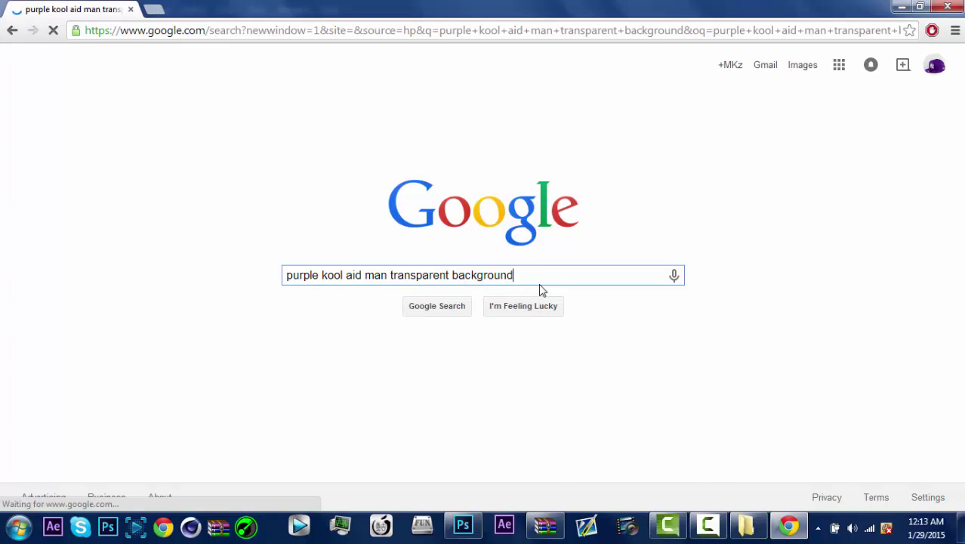
Step: Browse the Google image results for a suitable Kool-Aid Man picture
left_click(155, 106)
scroll(172, 218, "down", 8)
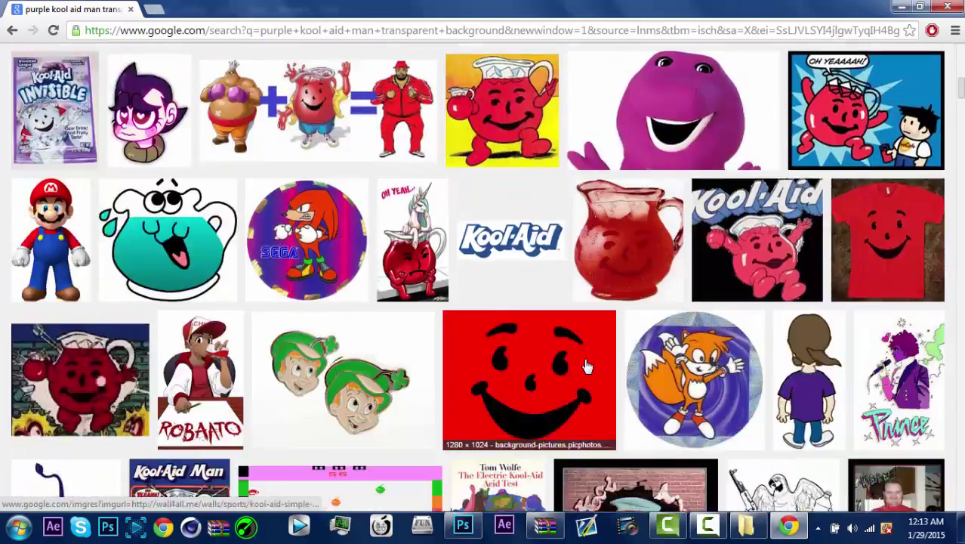
scroll(172, 218, "up", 6)
scroll(172, 217, "up", 2)
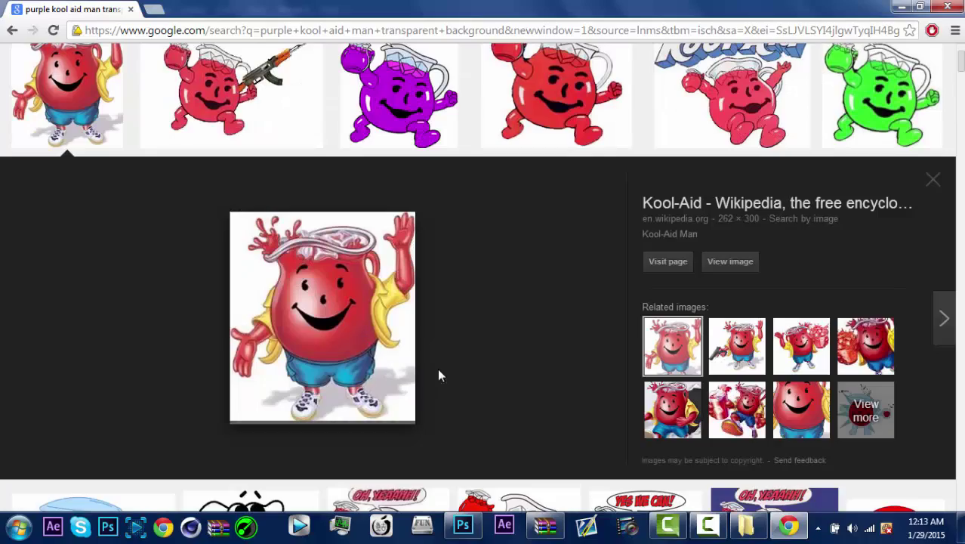
Step: Check the banner in Photoshop, look further through the Kool-Aid Man image results in Chrome, and return to Photoshop
left_click(463, 527)
key("z")
key("ctrl+plus")
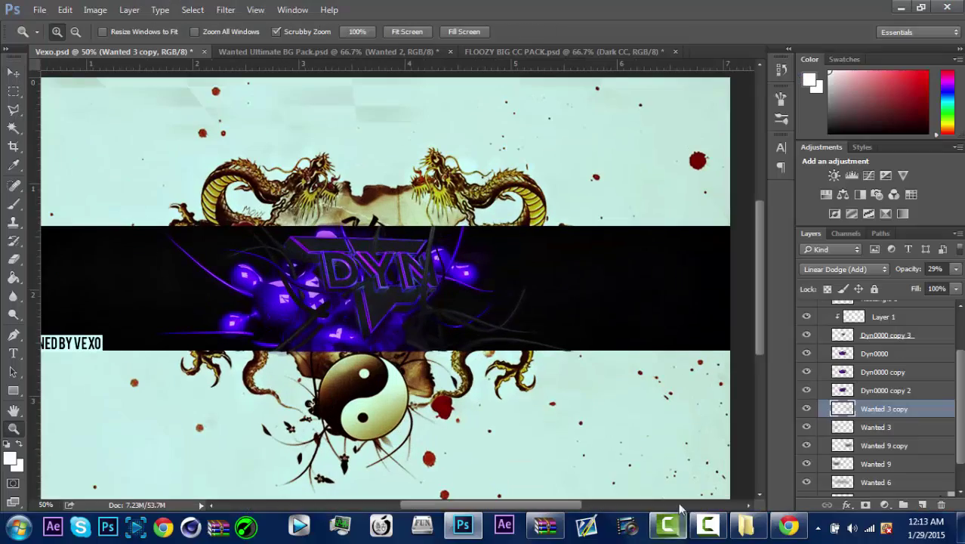
left_click(788, 526)
scroll(339, 222, "up", 2)
scroll(340, 221, "down", 10)
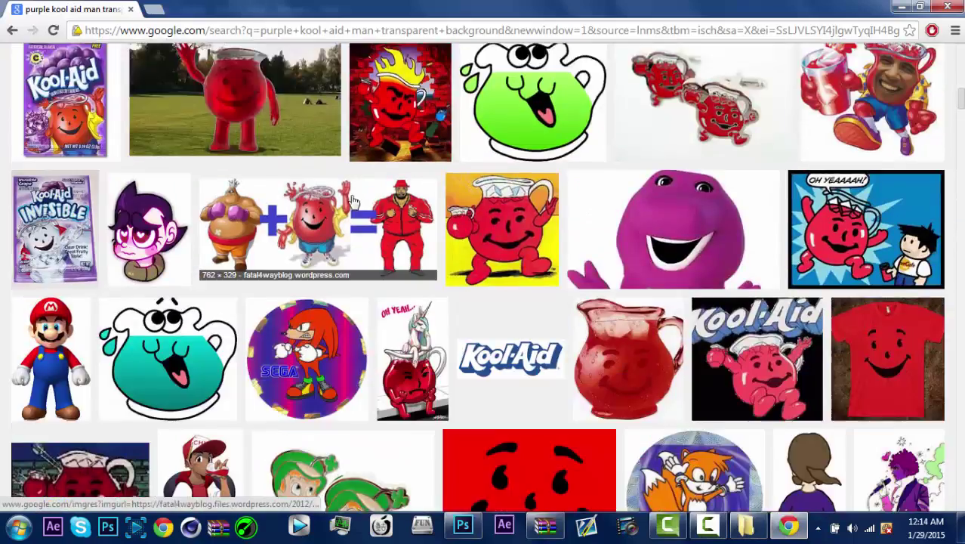
scroll(339, 221, "down", 4)
left_click(463, 526)
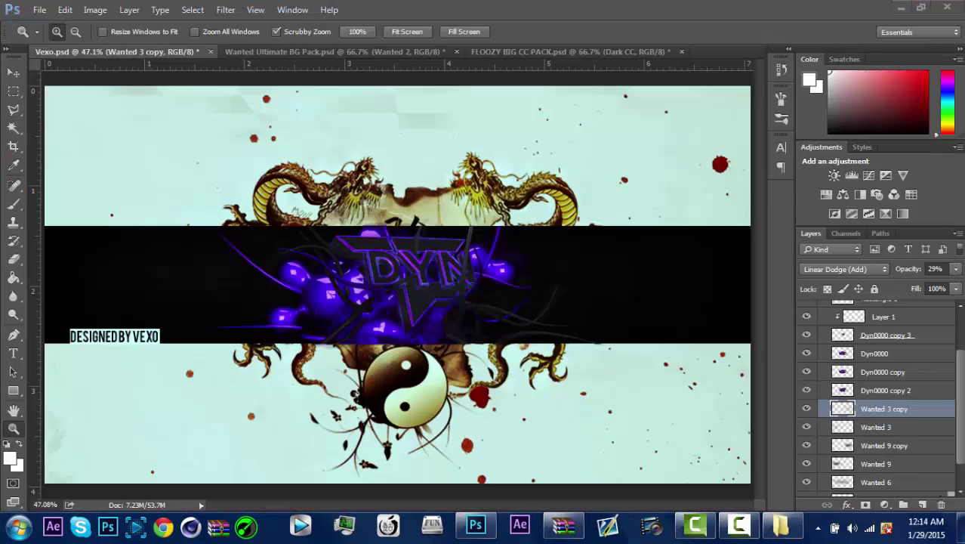
Step: Switch to WinRAR and open 6.jpg from the Space folder of 1k GFX Pack by Floozy.rar
left_click(567, 526)
left_click(38, 109)
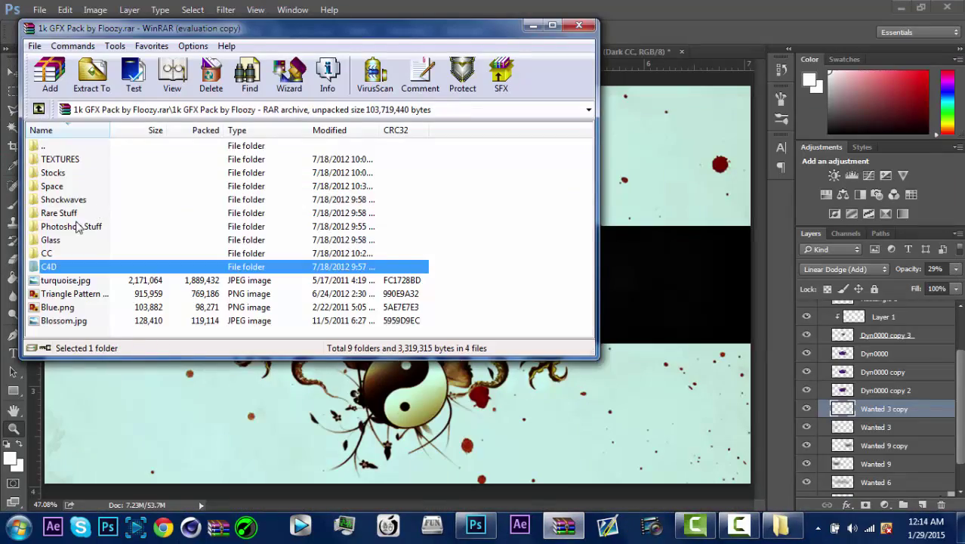
double_click(59, 172)
key("BackSpace")
double_click(54, 186)
scroll(97, 280, "down", 10)
left_click(45, 280)
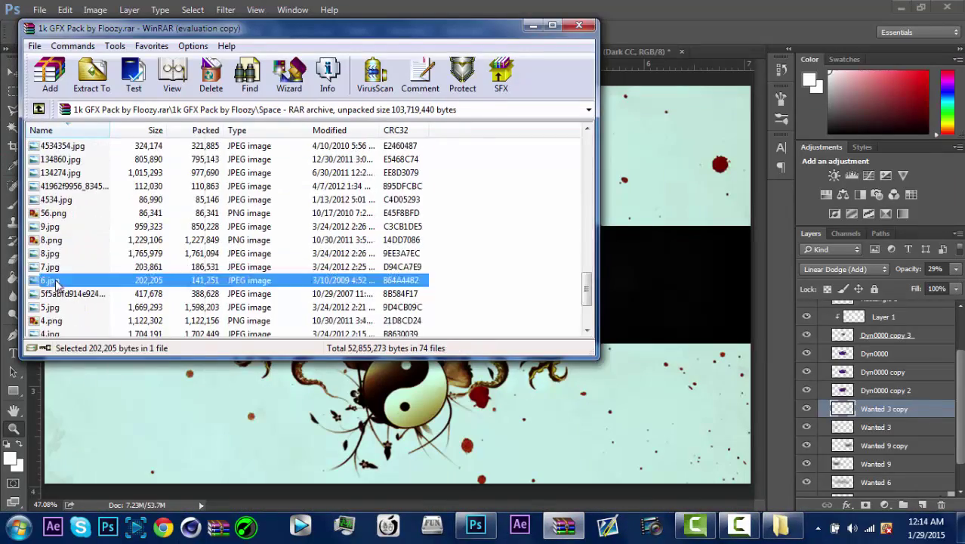
key("Return")
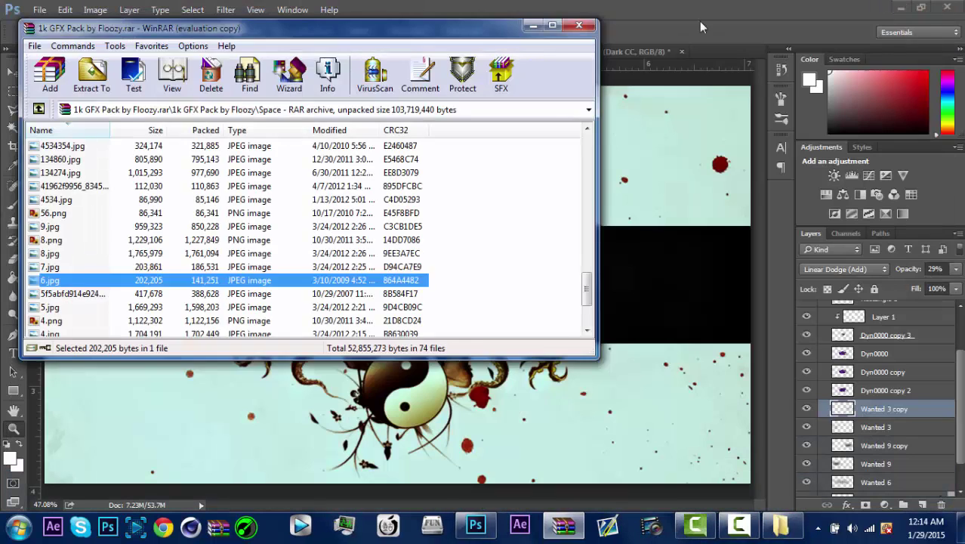
Step: Return to Vexo.psd in Photoshop and raise the Wanted 3 layer's opacity to 82%
left_click(699, 27)
scroll(915, 305, "up", 3)
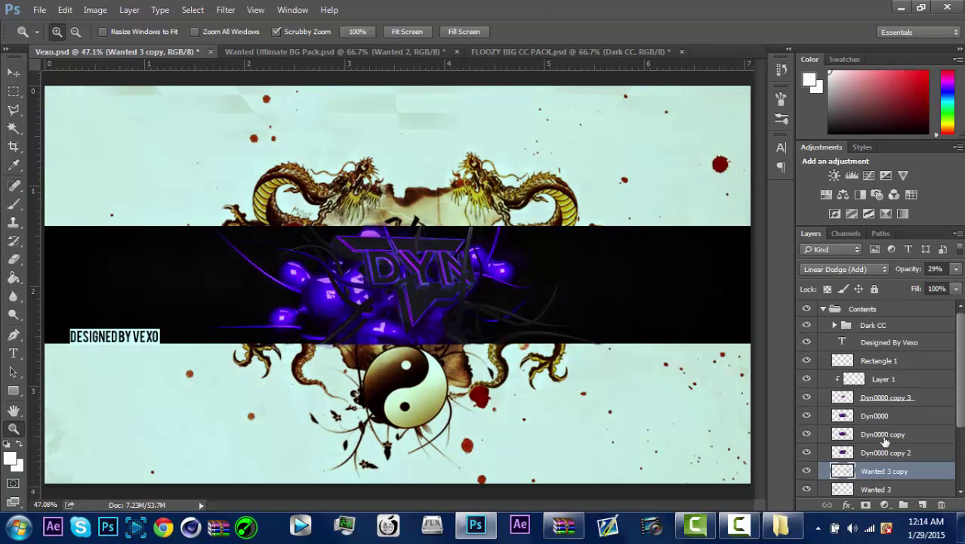
scroll(914, 304, "down", 4)
left_click(885, 408)
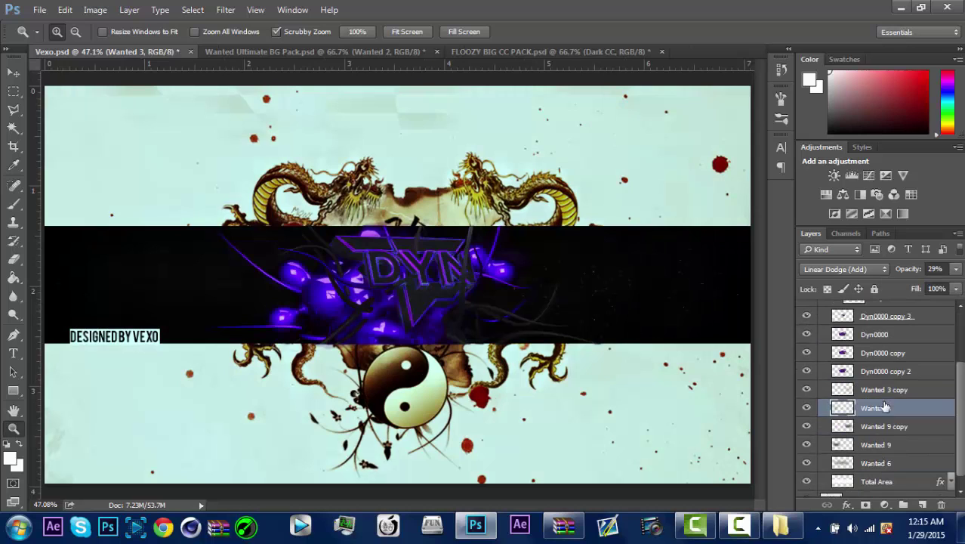
left_click_drag(956, 269, 943, 287)
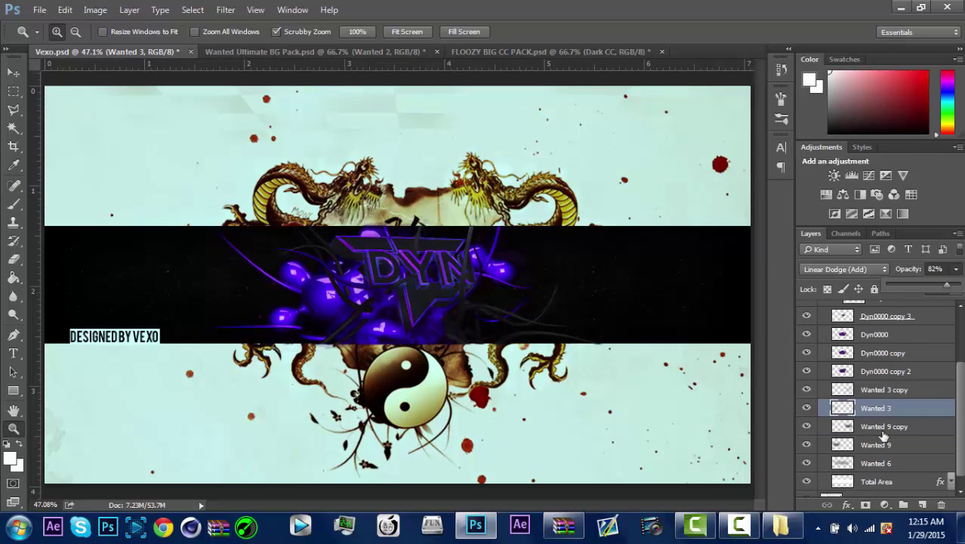
Step: Set the Wanted 9 copy and Wanted 9 layers to 82% opacity with Linear Dodge (Add) blending
left_click(885, 427)
left_click(846, 269)
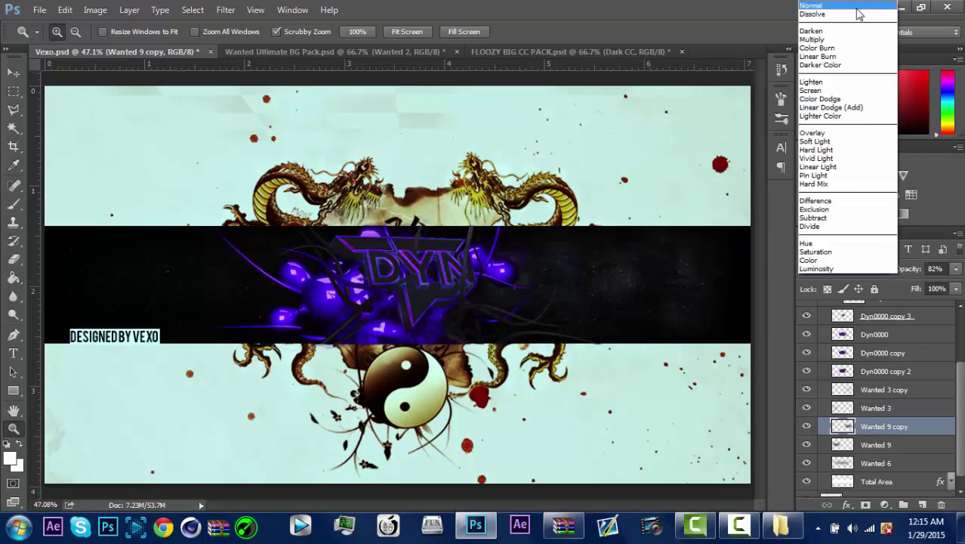
left_click(831, 108)
left_click(876, 445)
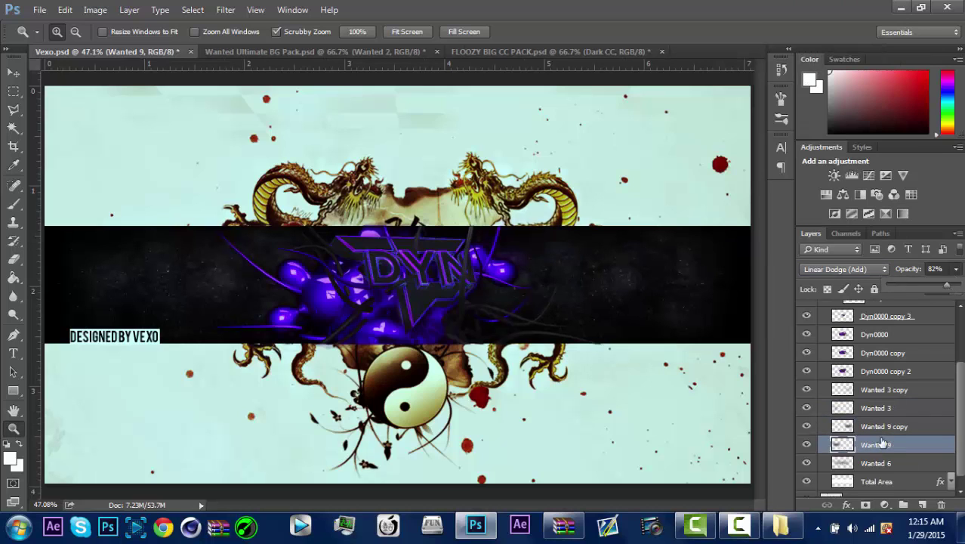
Step: Set the Wanted 6 layer's opacity to 45%
left_click(878, 463)
key("alt+bracketright")
key("alt+bracketright")
key("alt+bracketright")
key("alt+bracketright")
left_click_drag(956, 269, 906, 284)
Step: Look through the Space textures in Wanted Ultimate BG Pack.psd
key("ctrl+Tab")
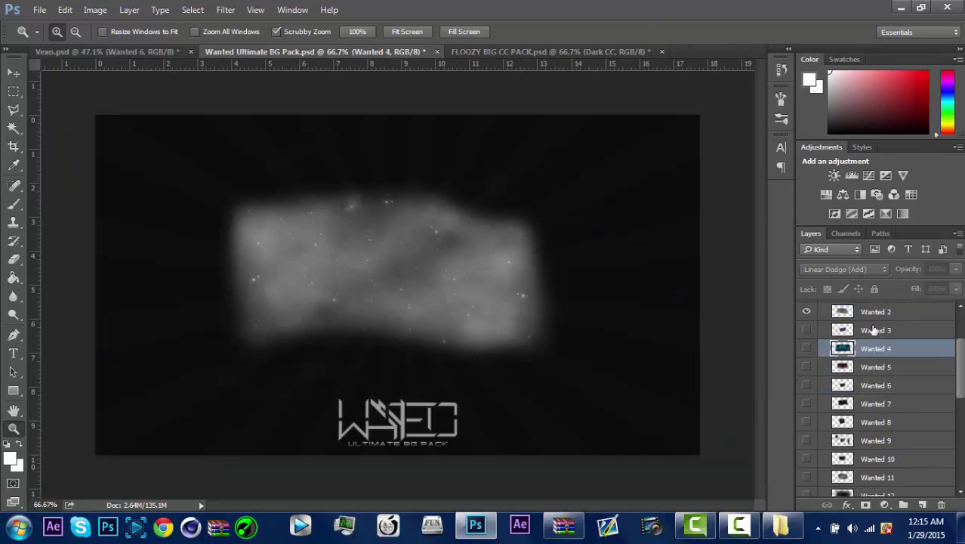
scroll(832, 315, "up", 3)
left_click(839, 269)
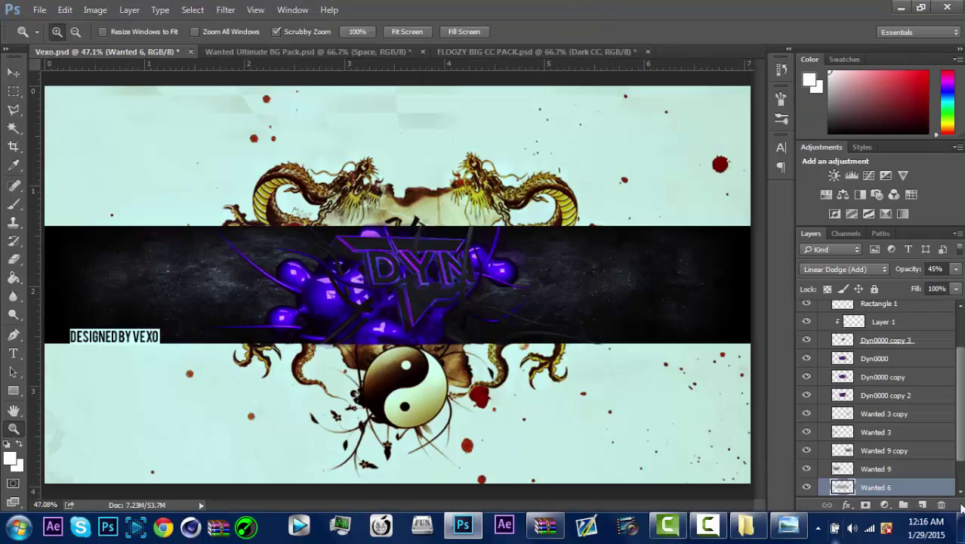
Step: Move the Designed By Vexo text and Rectangle 1 layers above the Dark CC group in Vexo.psd
left_click_drag(960, 385, 961, 332)
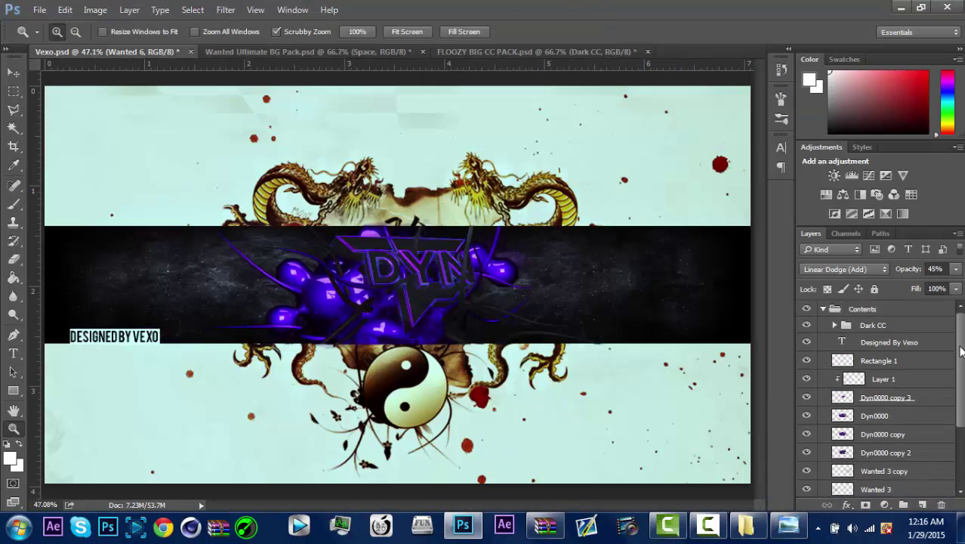
left_click(876, 311)
scroll(915, 359, "up", 1)
left_click(835, 325)
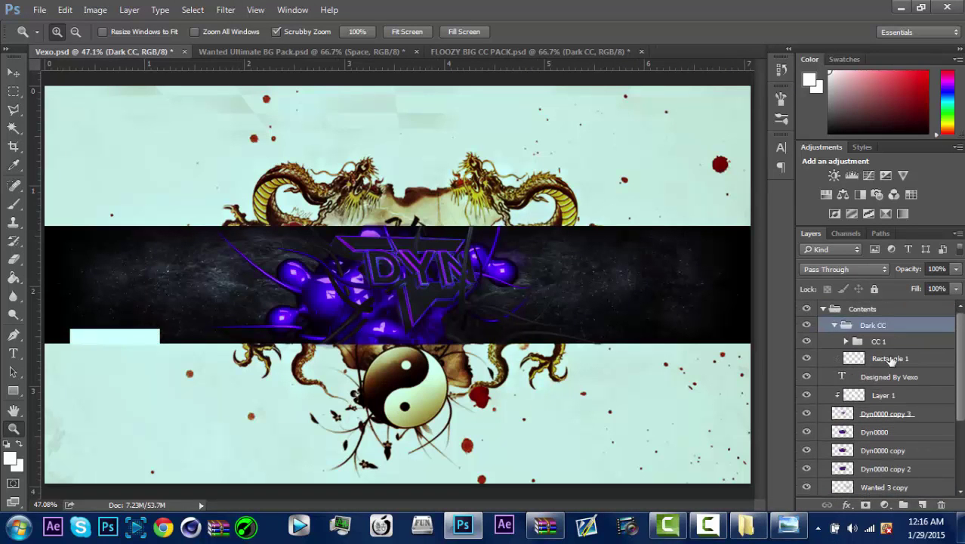
left_click_drag(884, 362, 876, 311)
Step: Place the ringed-planet space image 1 into Vexo.psd and position it over the banner's left side
left_click(889, 325)
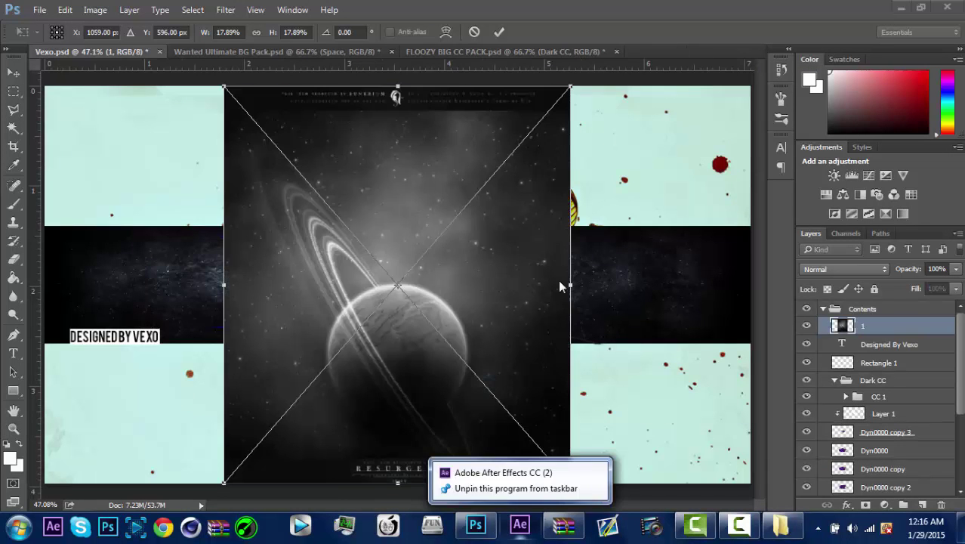
left_click_drag(448, 313, 233, 310)
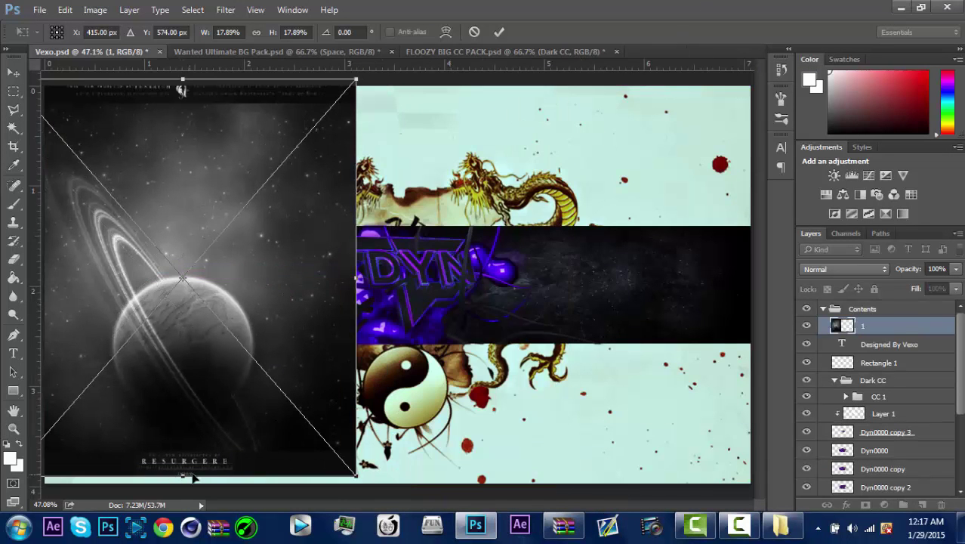
key("Return")
Step: Move layer 1 directly above Total Area and clip it to that layer
right_click(906, 325)
left_click(800, 286)
left_click_drag(891, 326, 891, 454)
right_click(265, 253)
right_click(876, 450)
left_click(845, 233)
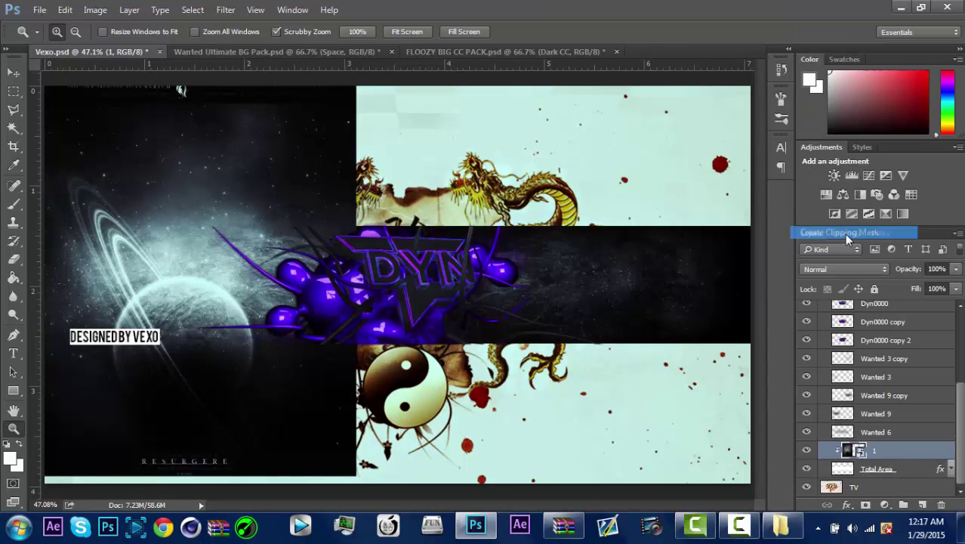
Step: Try moving layer 1 above Wanted 3 copy, repositioning the planet and clipping it to that layer
key("v")
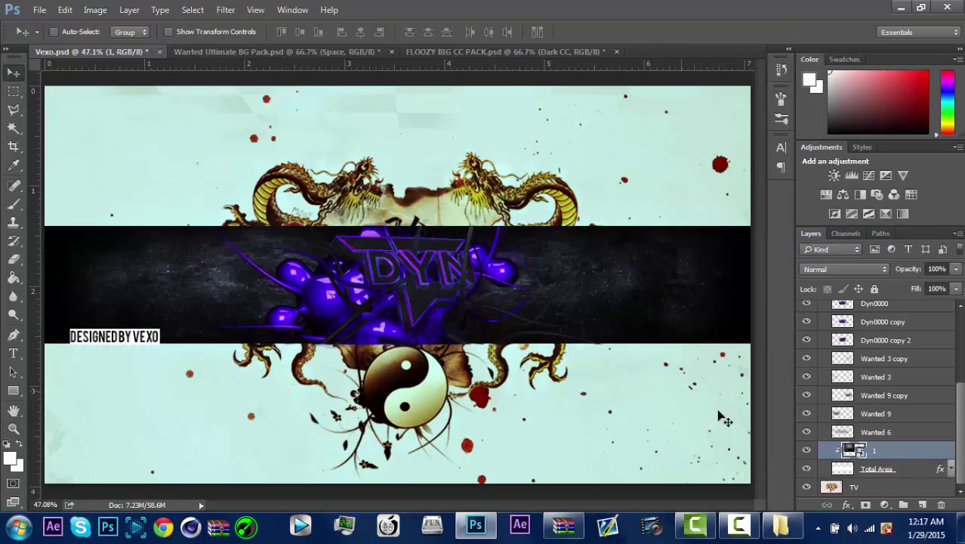
left_click_drag(887, 458, 886, 432)
left_click_drag(887, 436, 892, 352)
left_click_drag(291, 253, 205, 253)
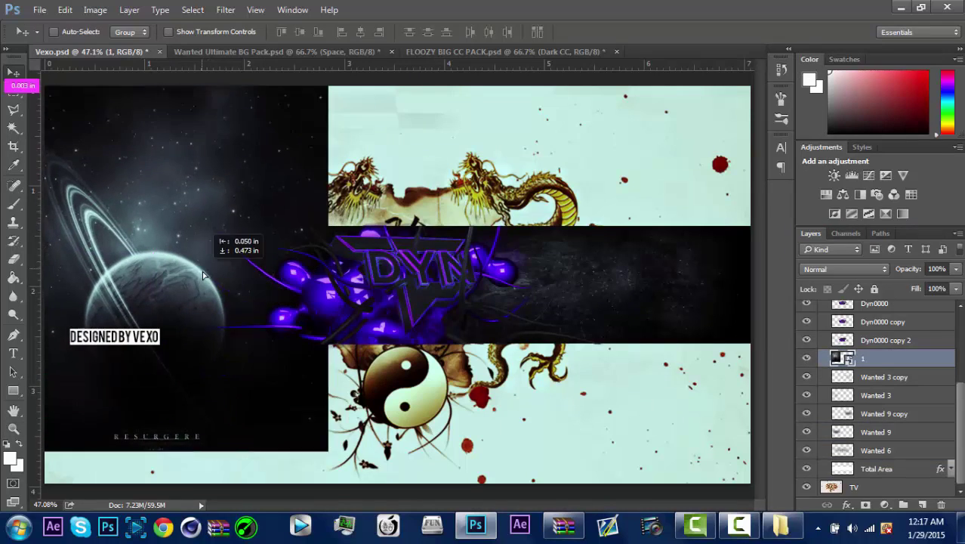
right_click(205, 255)
right_click(867, 358)
left_click(769, 289)
Step: Release layer 1's clipping mask, place it directly above Total Area and set its opacity to 50%
right_click(884, 358)
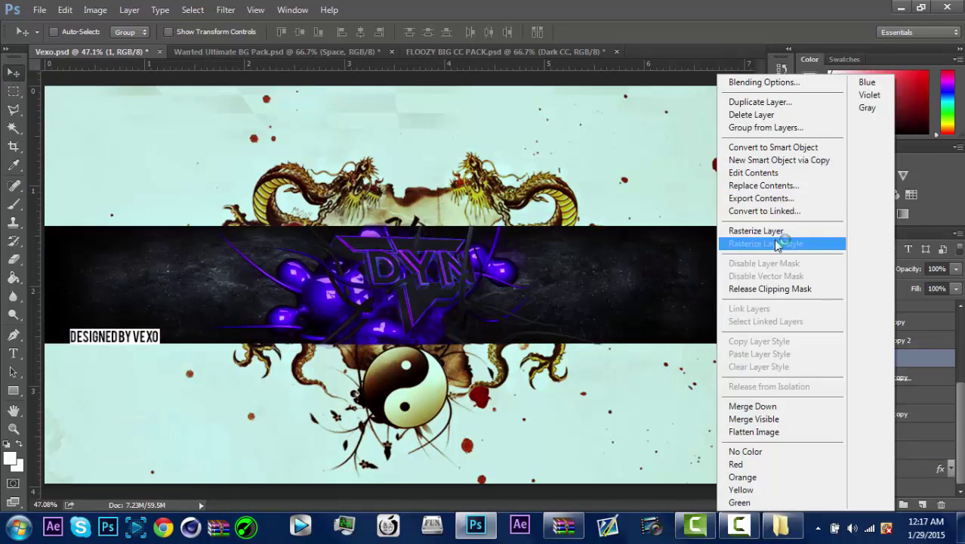
left_click(740, 287)
left_click_drag(214, 235, 214, 263)
left_click(957, 269)
left_click_drag(902, 290, 920, 285)
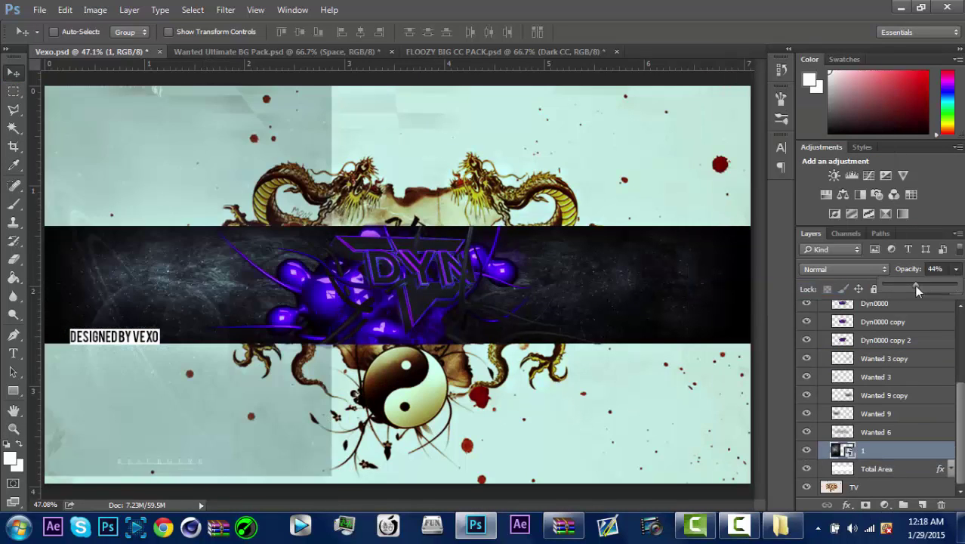
Step: Rasterize layer 1 and delete the part of the planet image above the dark banner strip
left_click(13, 92)
left_click_drag(335, 86, 46, 225)
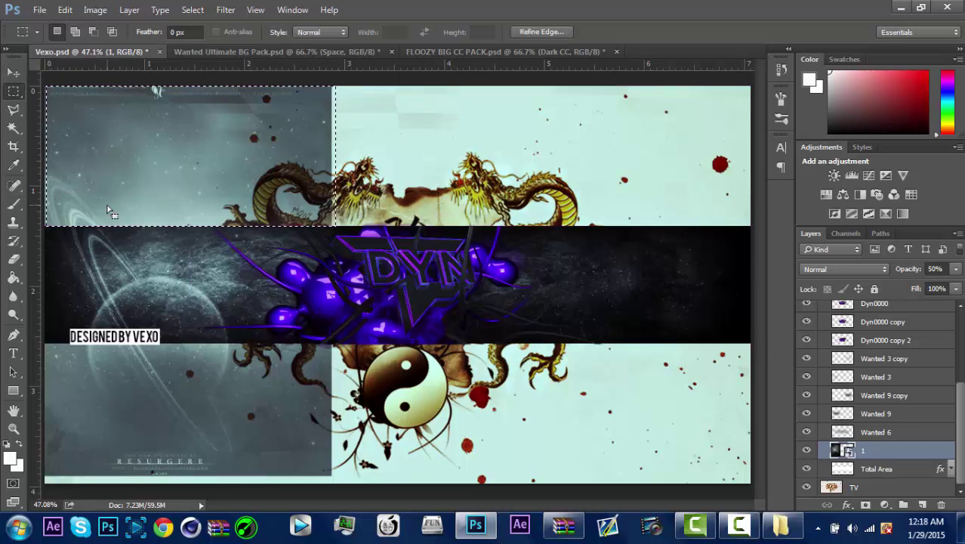
right_click(861, 450)
left_click(840, 166)
key("Delete")
key("z")
right_click(412, 277)
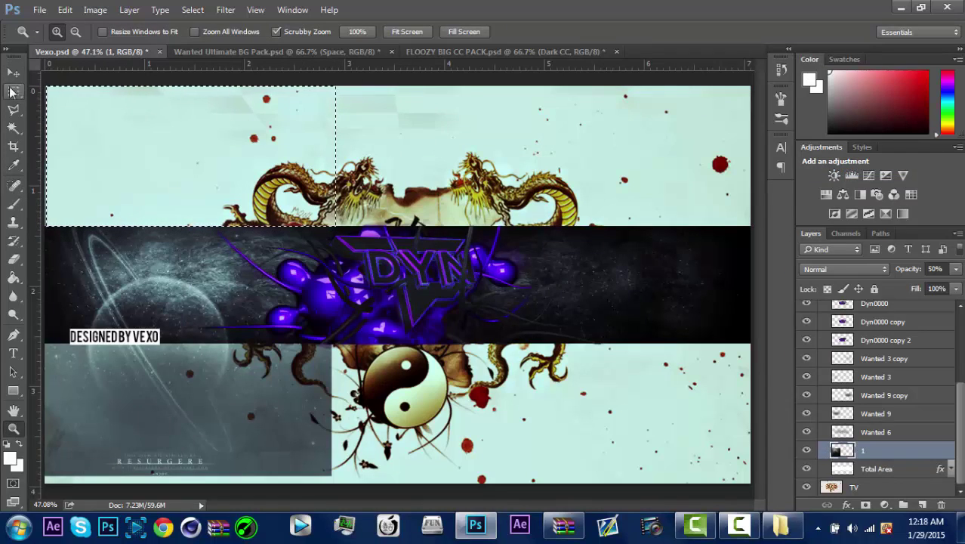
Step: Delete the part of the planet image below the dark banner strip and clear the selection
key("v")
key("Left")
key("Return")
key("m")
mouse_move(177, 147)
left_mouse_down()
mouse_move(126, 317)
mouse_move(132, 362)
mouse_move(179, 146)
left_mouse_up()
key("Delete")
key("ctrl+d")
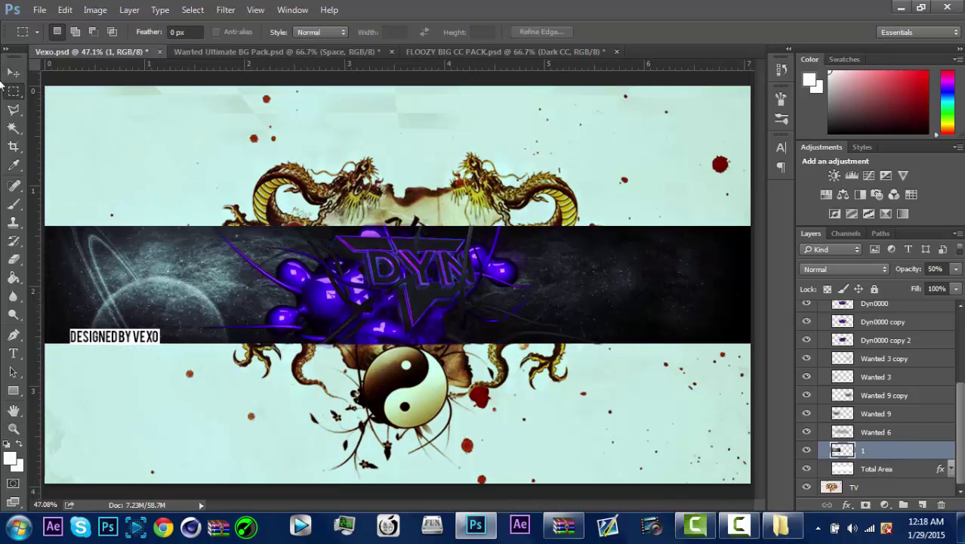
Step: Compare the banner with and without the Dark CC group
scroll(856, 325, "up", 3)
left_click(807, 362)
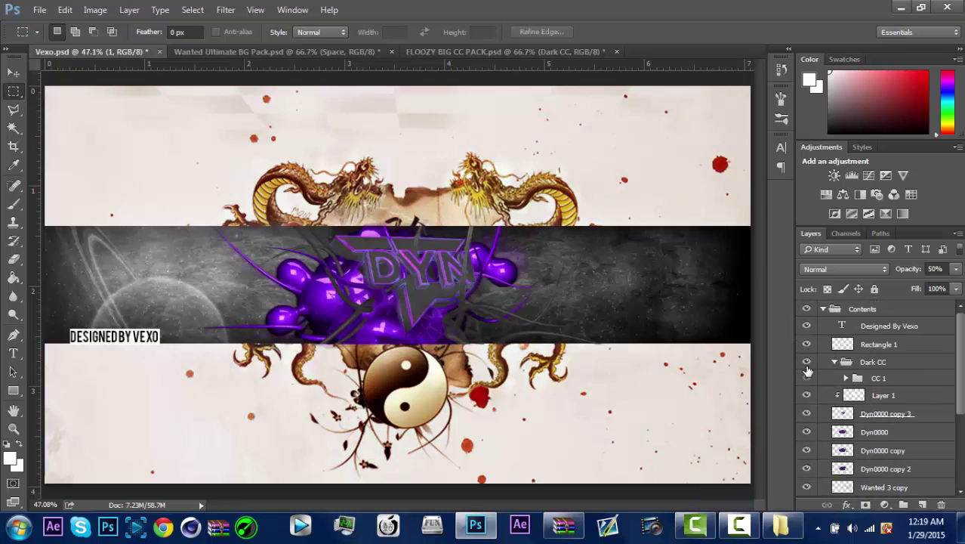
left_click(806, 362)
Step: Add an empty layer for brushwork and move it directly above Layer 1, below the Dark CC group
left_click(15, 204)
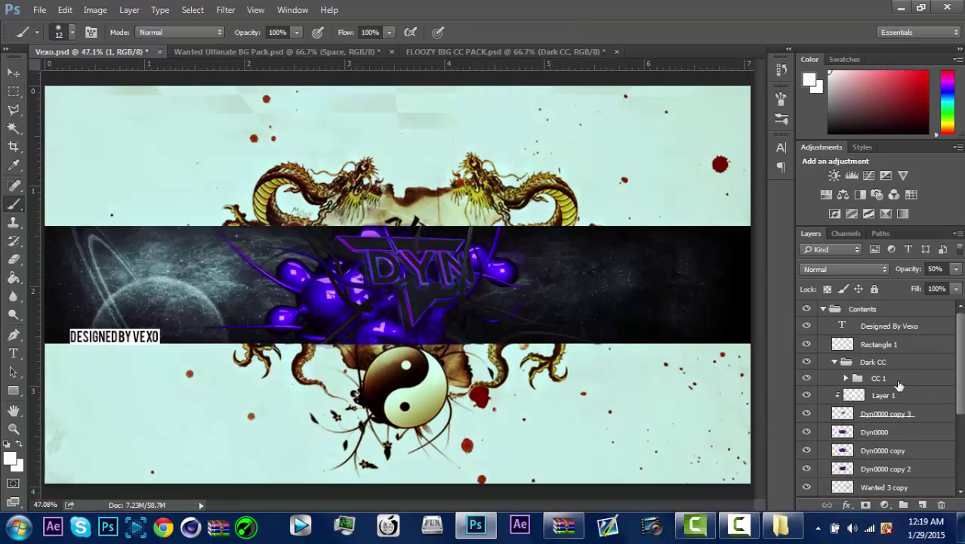
left_click(923, 505)
scroll(876, 393, "up", 3)
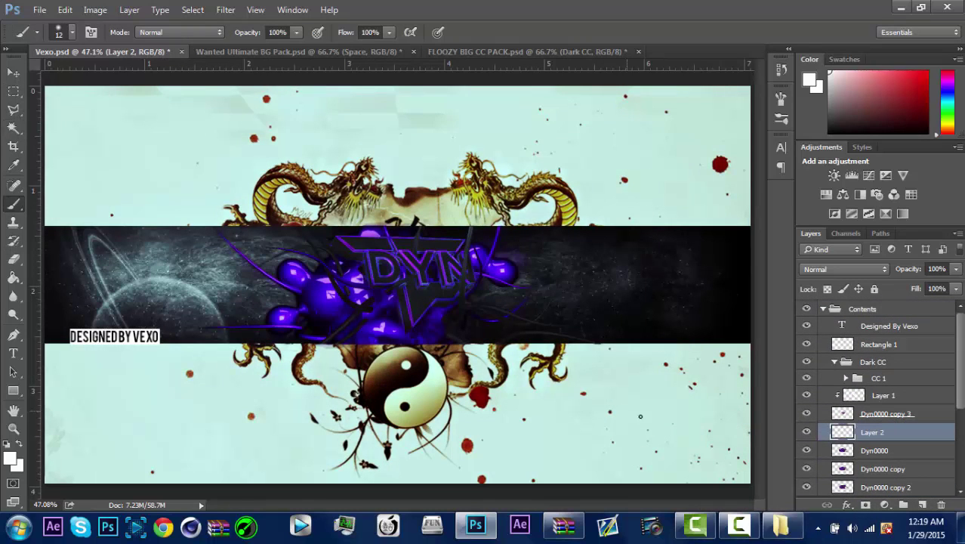
left_click_drag(812, 442, 853, 387)
Step: Try a soft white 483 px brush highlight on the logo's upper edge with Layer 2 clipped to the logo
left_click(60, 31)
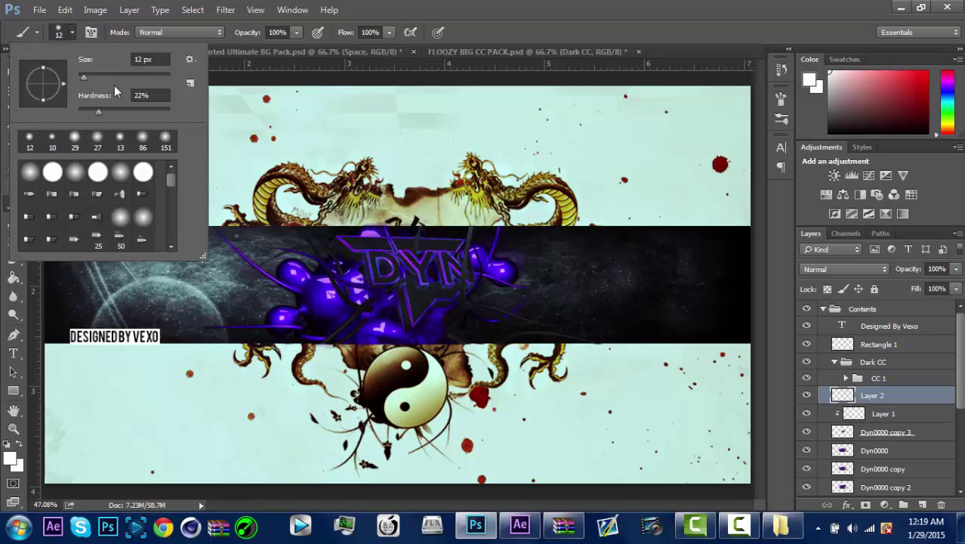
left_click_drag(161, 77, 158, 76)
left_click(401, 194)
right_click(863, 395)
key("Escape")
key("ctrl+z")
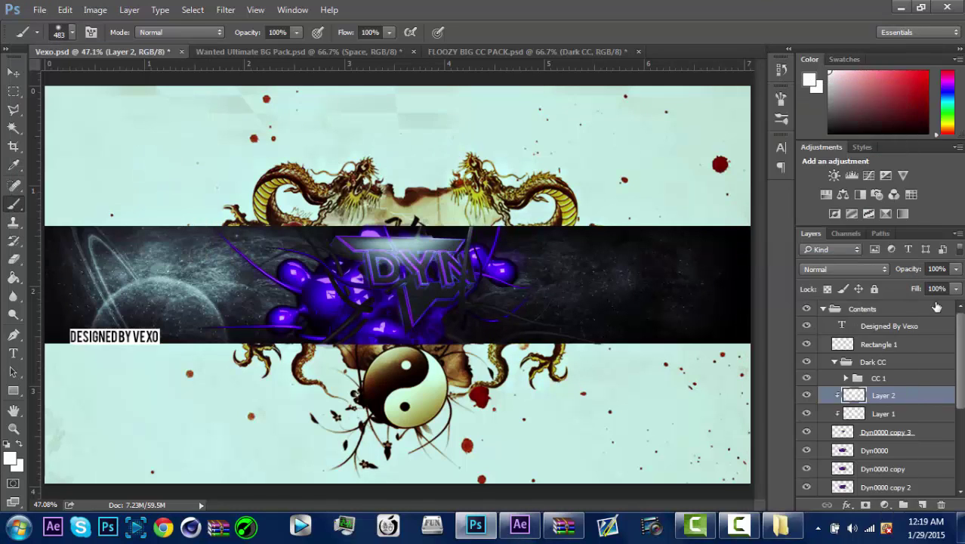
Step: Try the highlight on Layer 2 clipped to Dyn0000 with its opacity reduced to 36%
left_click(956, 268)
left_click_drag(948, 286, 912, 286)
left_click_drag(872, 395, 873, 432)
right_click(873, 432)
left_click(846, 181)
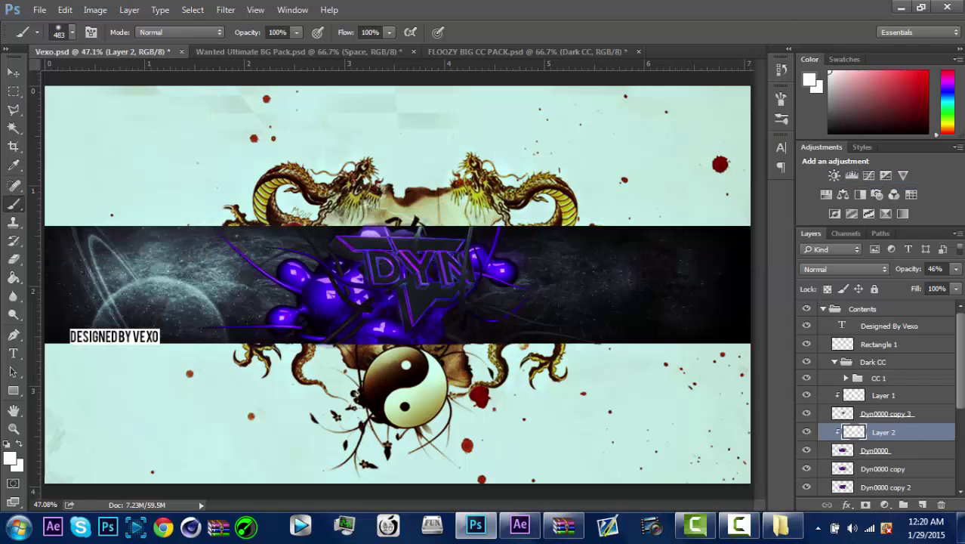
left_click_drag(921, 286, 913, 284)
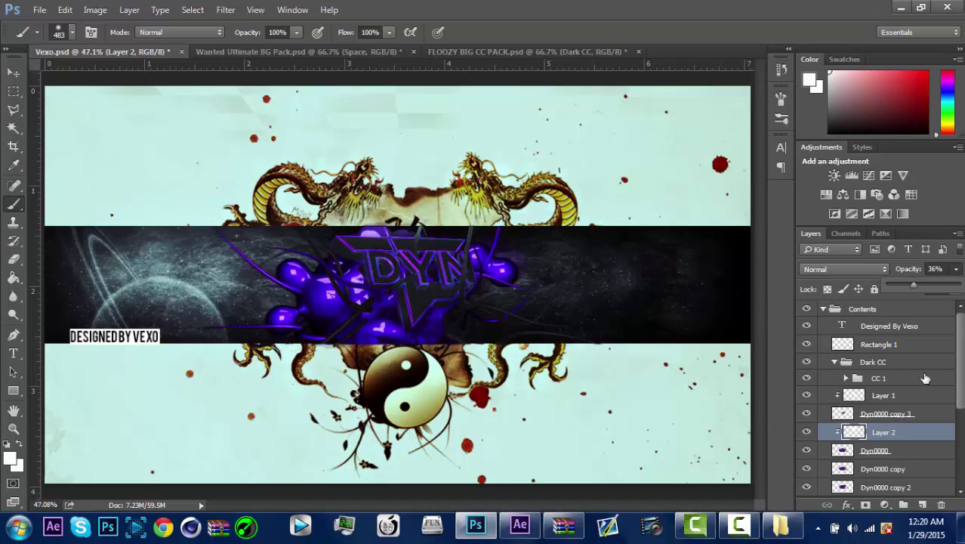
Step: Undo the highlight, clipping, reordering and opacity changes on Layer 2
left_click(64, 9)
key("ctrl+alt+z")
key("ctrl+alt+z")
key("ctrl+alt+z")
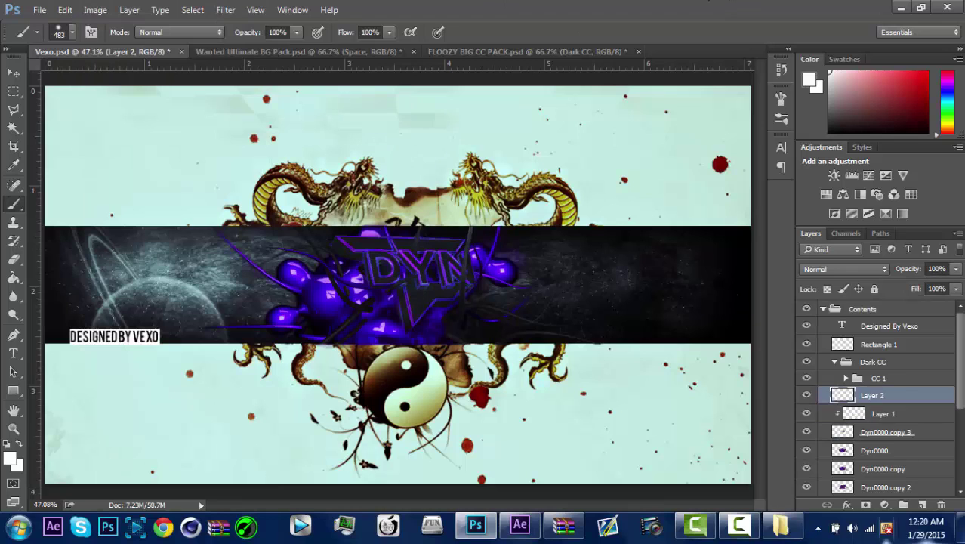
Step: Move Layer 2 directly above Dyn0000 and paint white 24 px strokes over the tentacles beside the logo
left_click_drag(872, 395, 859, 451)
left_click(330, 245, "ctrl")
left_click(330, 245, "ctrl")
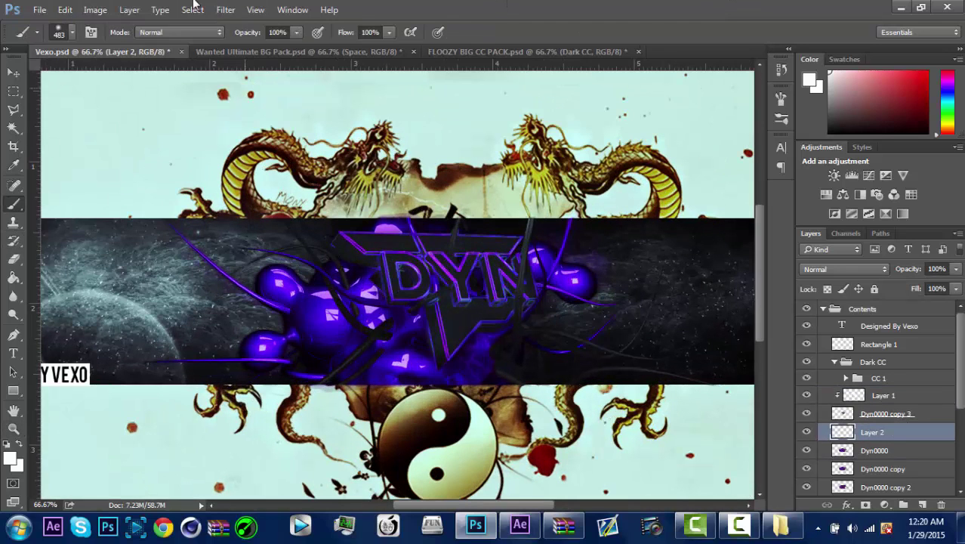
left_click(59, 32)
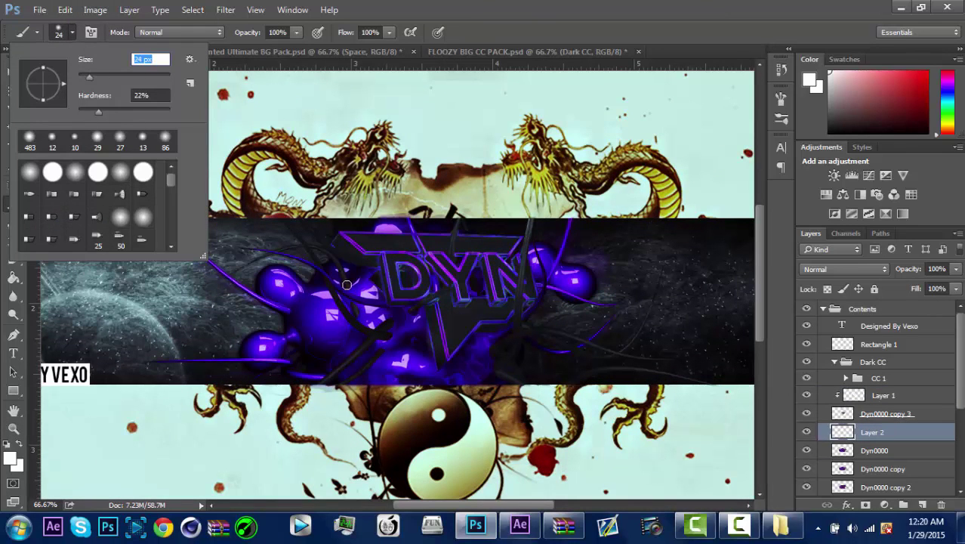
mouse_move(346, 284)
left_mouse_down()
mouse_move(333, 258)
mouse_move(312, 247)
left_mouse_up()
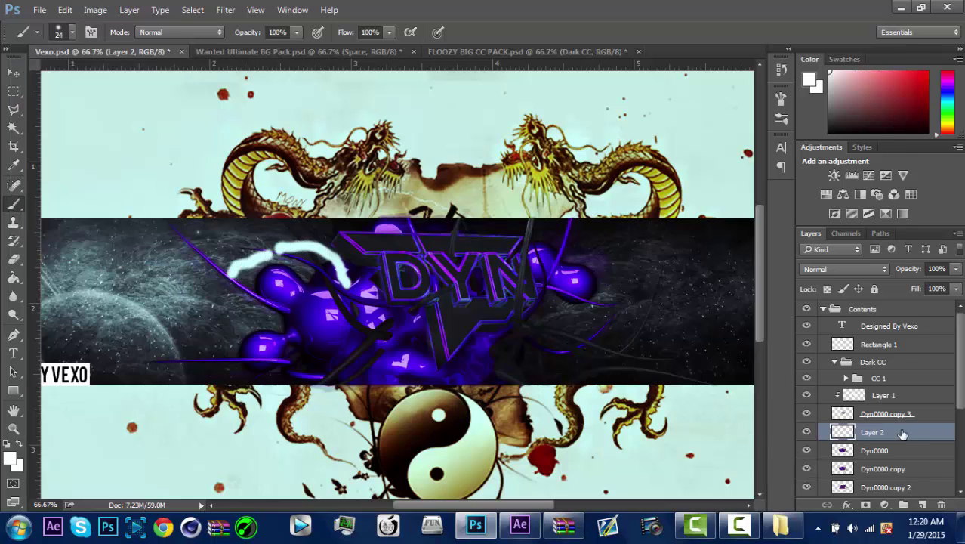
Step: Clip Layer 2 to Dyn0000 and set its opacity to 12%
key("ctrl+alt+g")
left_click(957, 269)
left_click(895, 286)
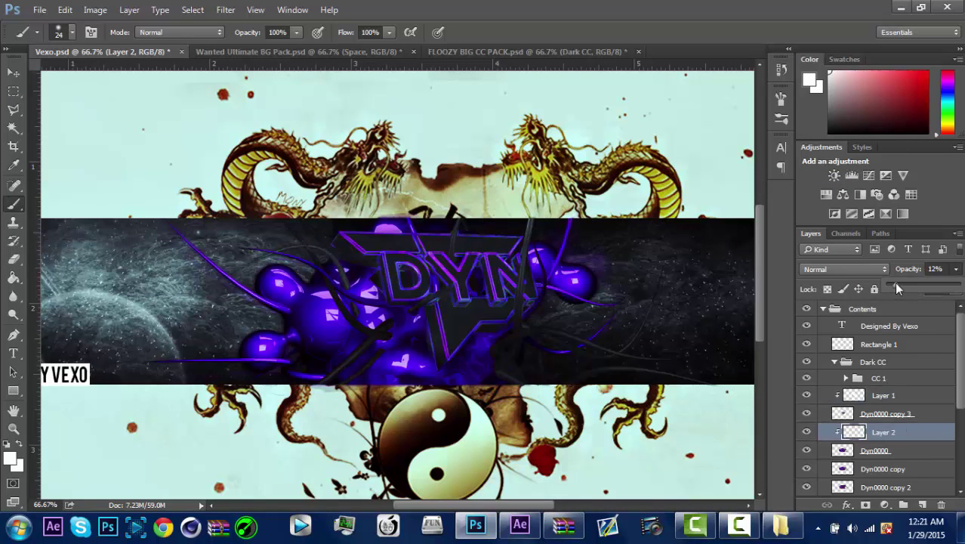
left_click(537, 407)
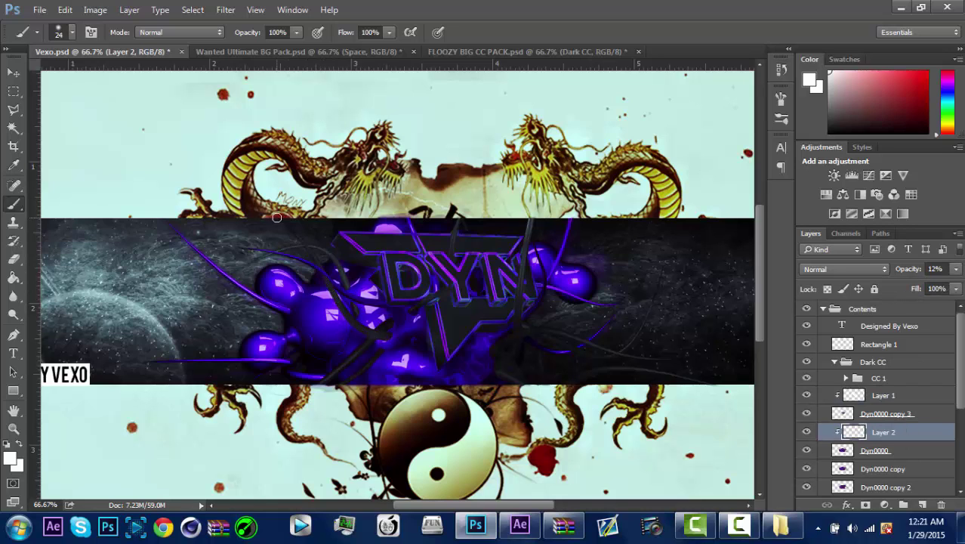
Step: Extend the brushed highlights over the tentacles around the logo and lower Layer 2's opacity to 5%
double_click(13, 428)
key("b")
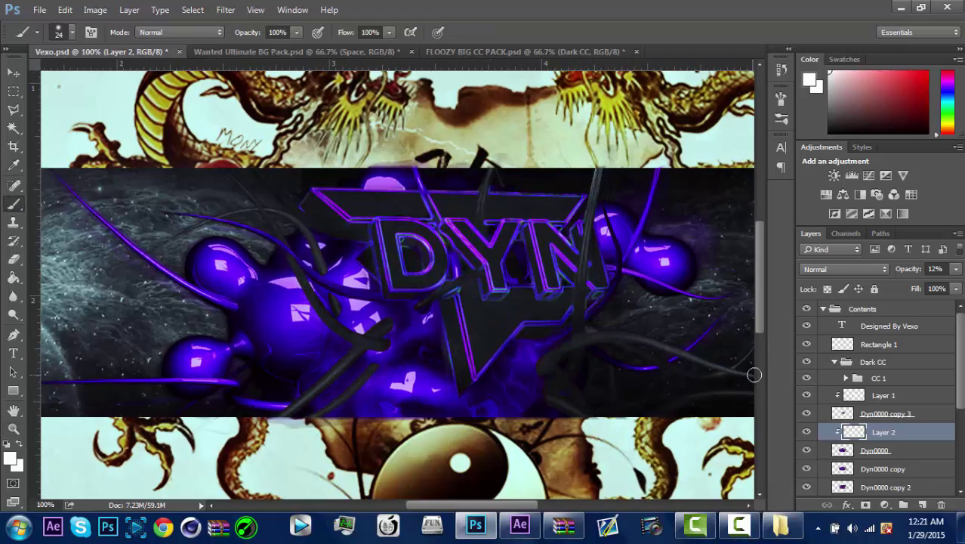
scroll(545, 422, "right", 4, "ctrl")
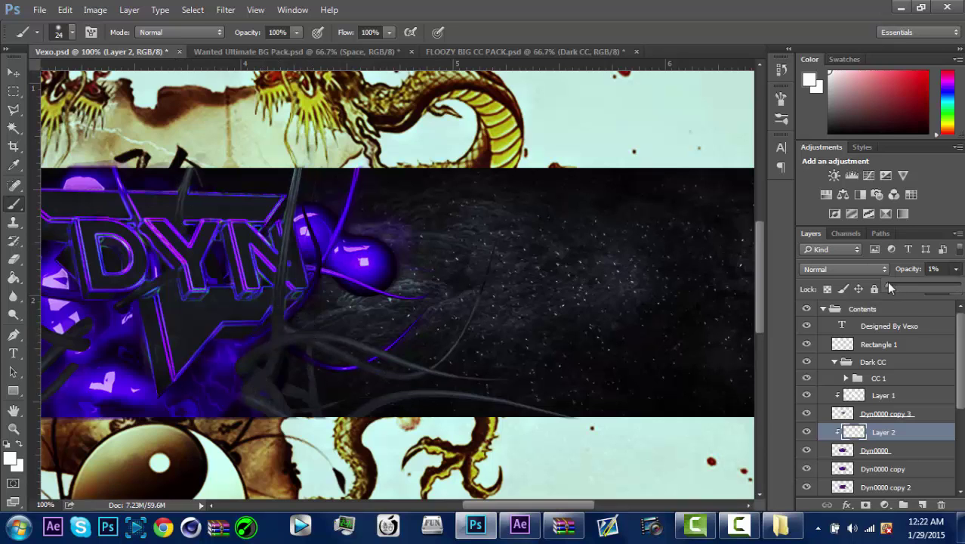
left_click_drag(890, 288, 893, 288)
key("z")
left_click(316, 319)
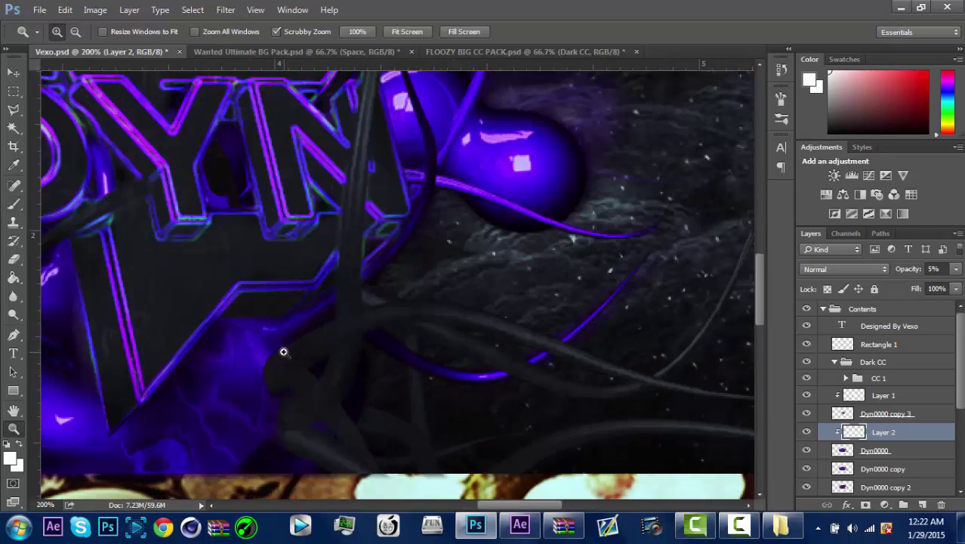
key("ctrl+0")
left_click(780, 526)
left_click(769, 8)
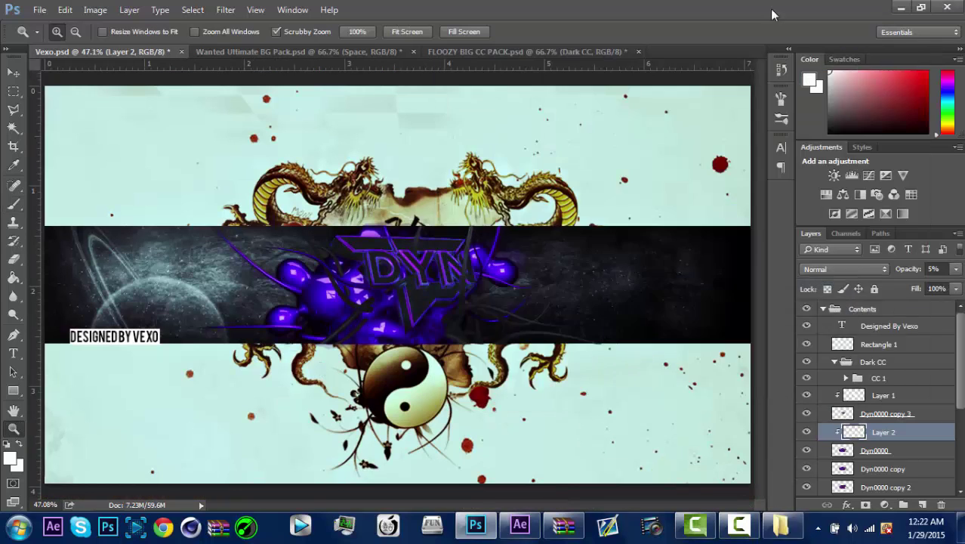
Step: Add the three-line text "Dyn bY vEXO" in white (ffffff) Bebas Regular just below the logo's N
left_click(13, 353)
left_click(500, 32)
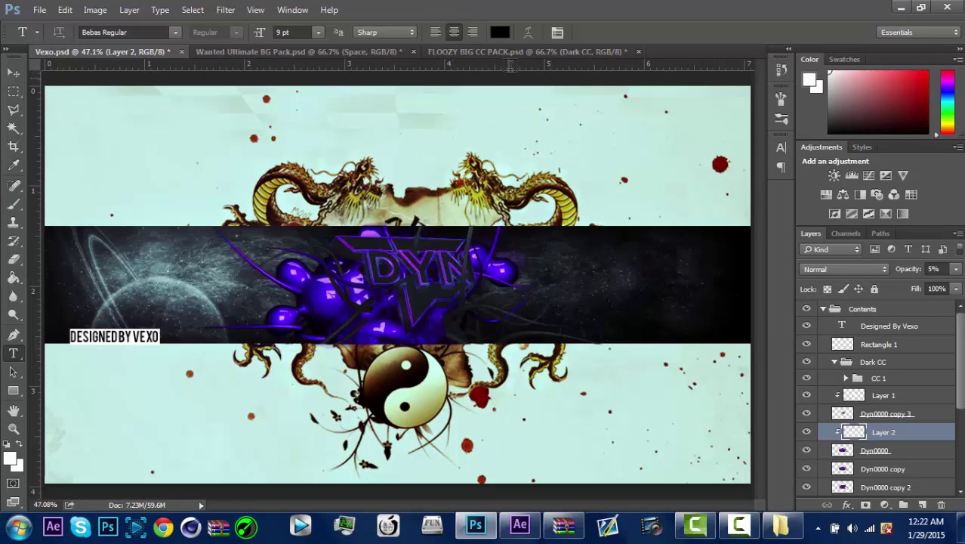
type("ffffff")
key("Return")
key("z")
right_click(480, 293)
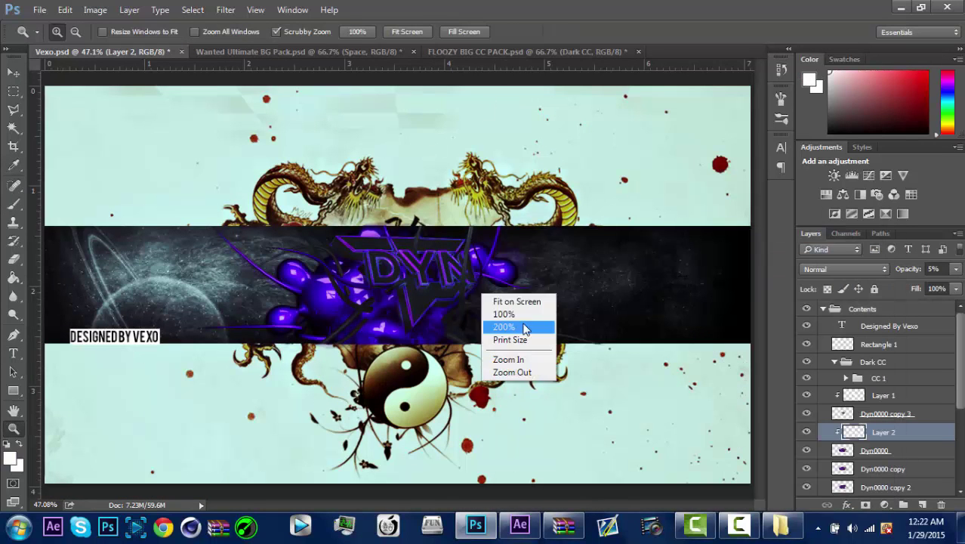
left_click(513, 315)
left_click(481, 293)
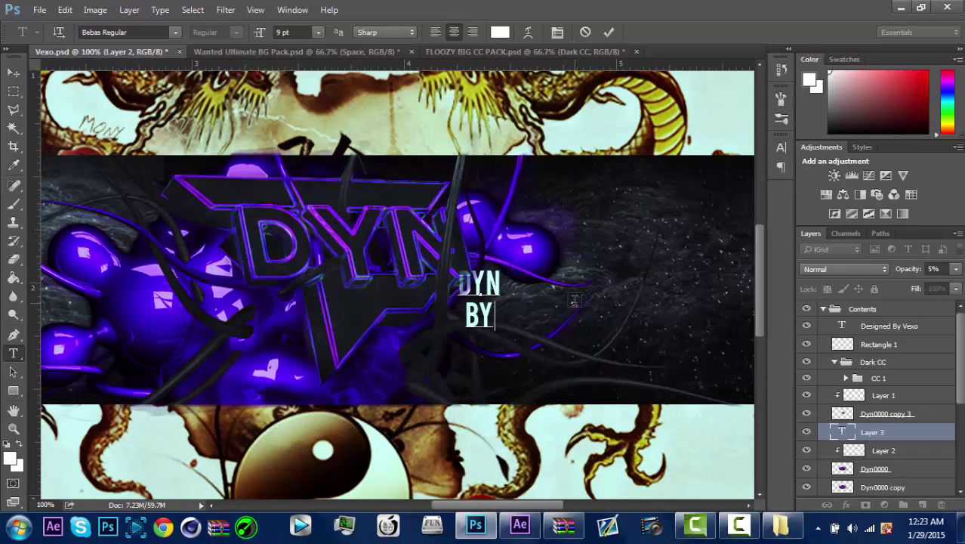
type("Dyn bY vEXO")
Step: Set the size of the whole three-line text to 6 pt
key("ctrl+a")
left_click(318, 31)
left_click(309, 67)
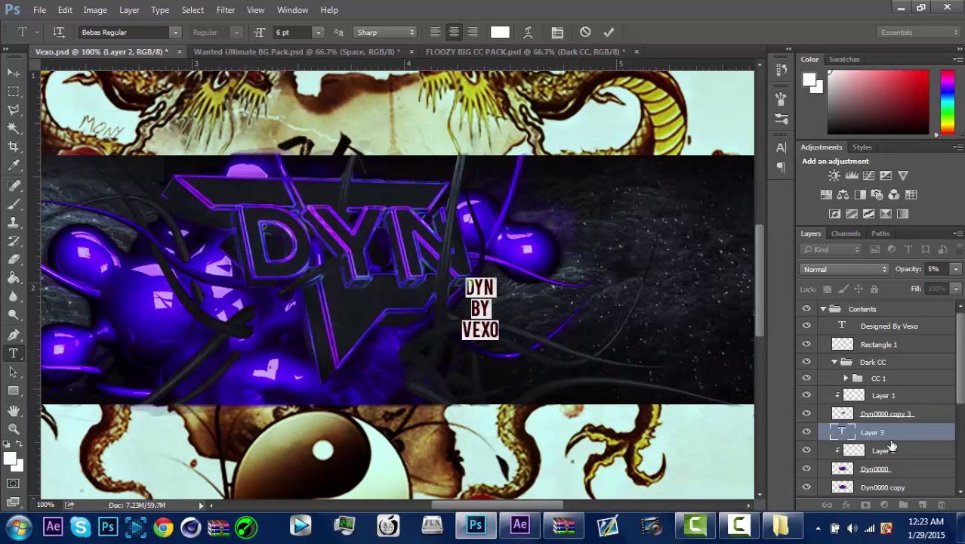
Step: Try putting the three-line text layer inside the Dark CC group and shifting it farther from the logo
left_click_drag(876, 432, 879, 378)
left_click(835, 361)
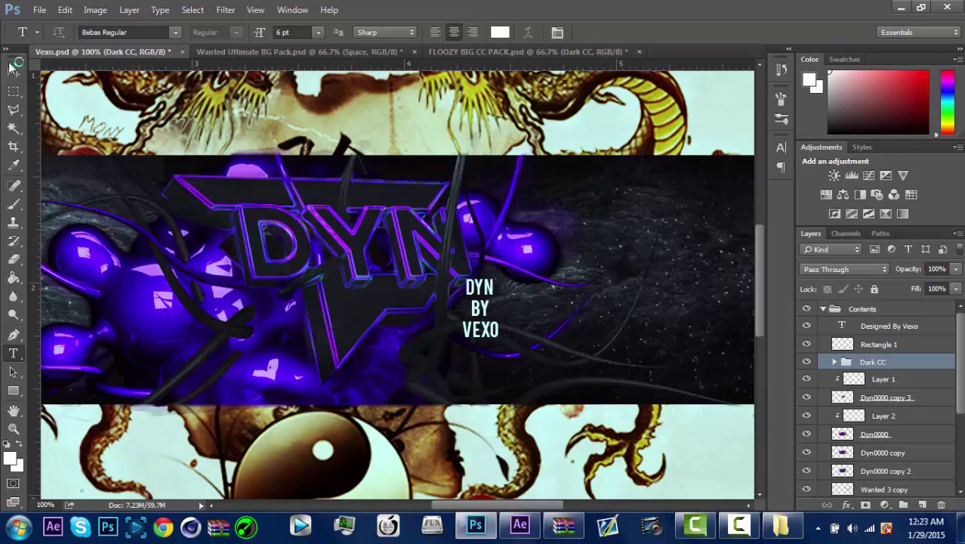
left_click(13, 70)
left_click_drag(482, 309, 516, 295)
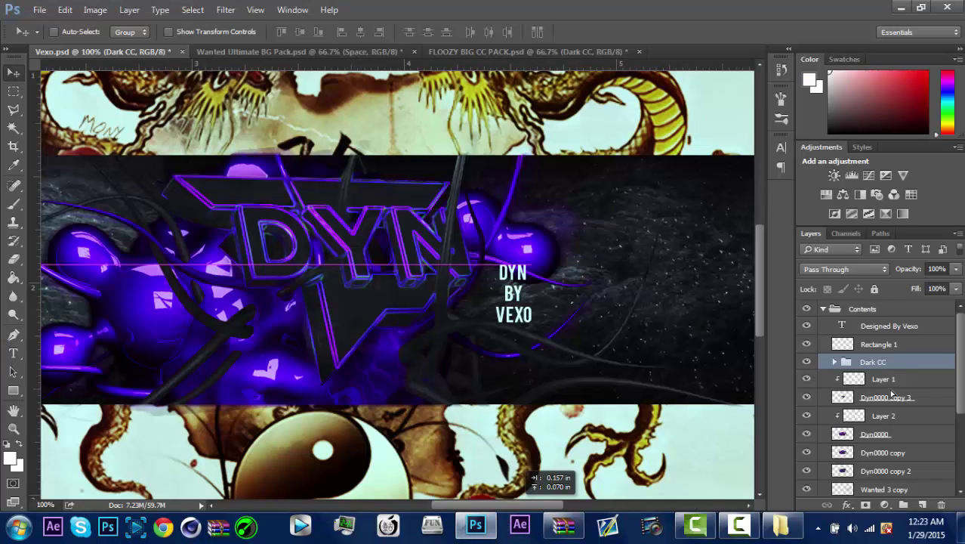
left_click(879, 344)
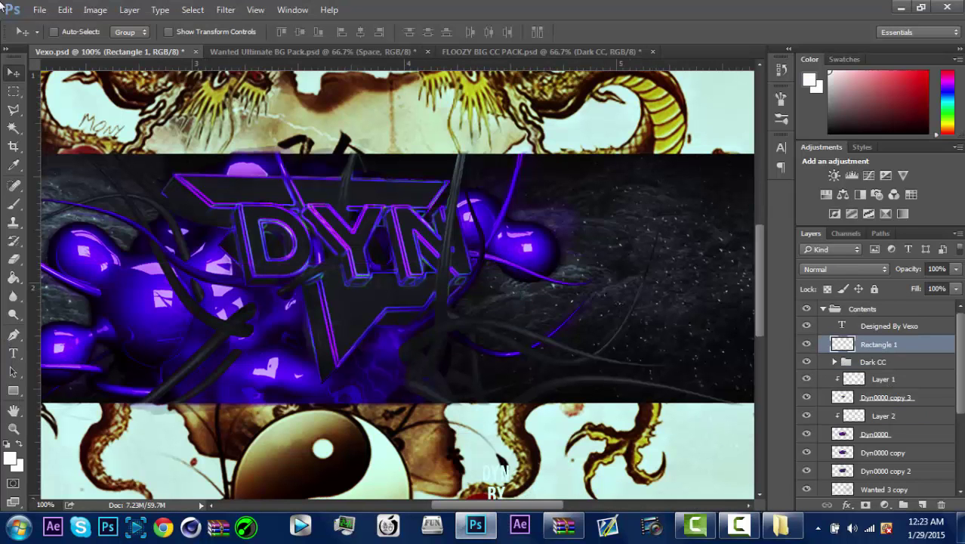
Step: Undo the Dark CC group's move and the text layer's placement inside it
key("z")
right_click(181, 361)
left_click(215, 366)
key("ctrl+z")
left_click(65, 10)
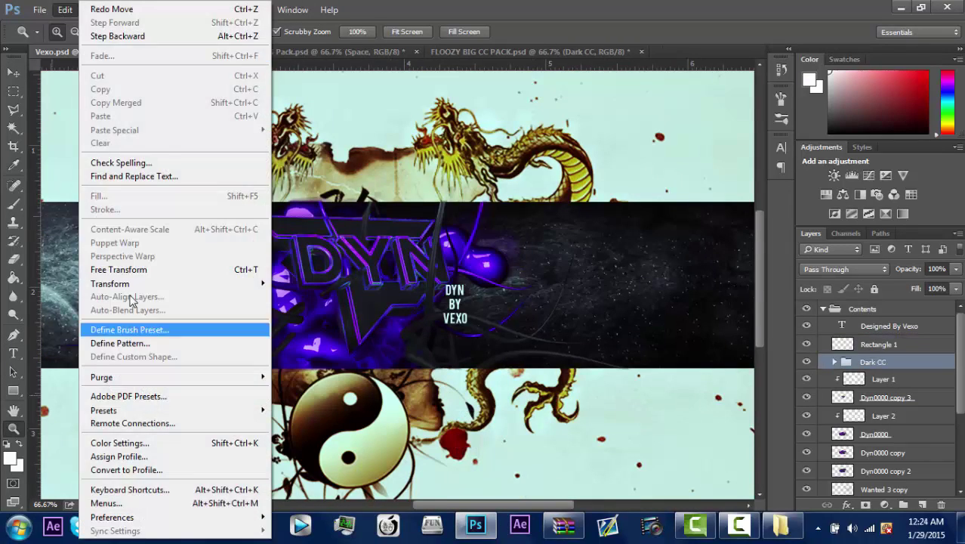
left_click(105, 42)
Step: Move the Dyn bY vEXO text layer directly above Rectangle 1, outside the Dark CC group
left_click(846, 346)
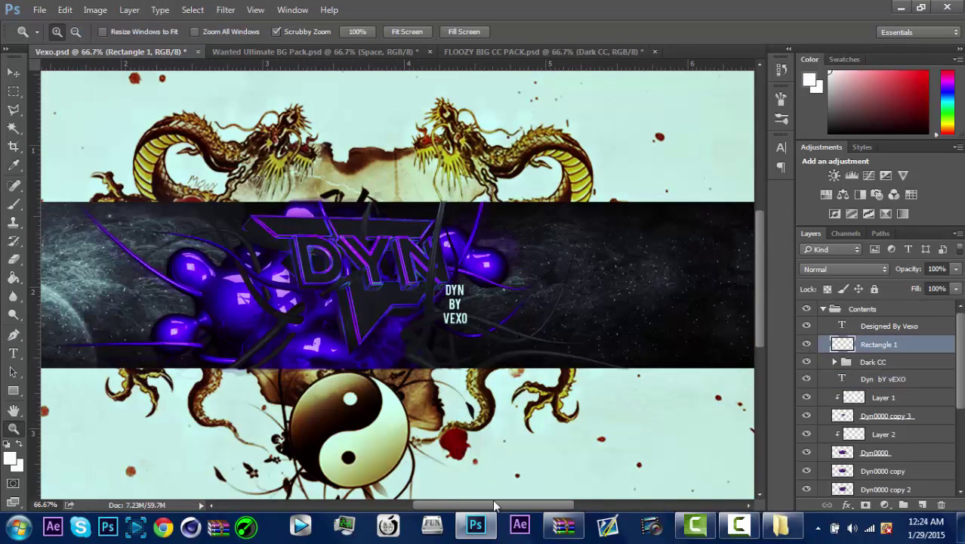
scroll(491, 443, "right", 2)
left_click_drag(884, 379, 890, 340)
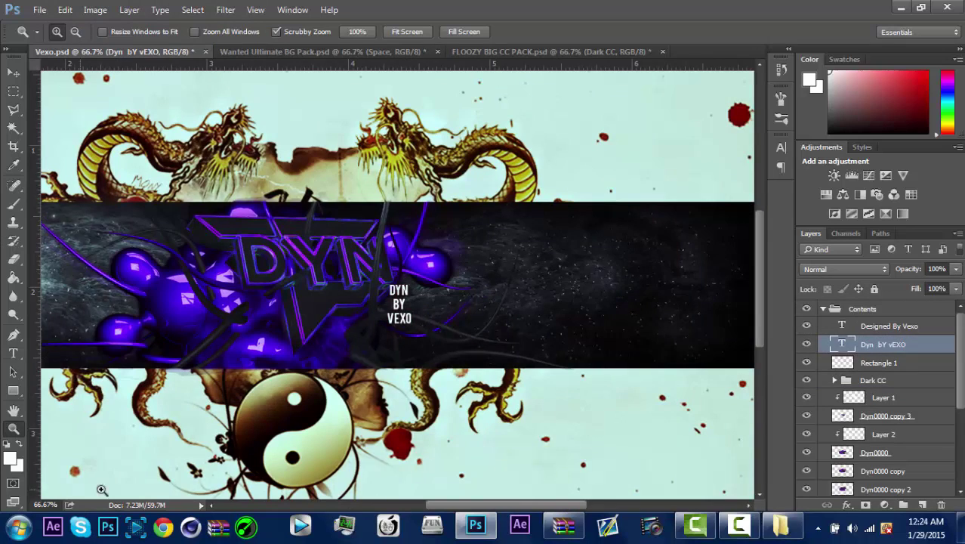
Step: Set the size of all three lines in the Dyn bY vEXO text layer to 4 pt
left_click(393, 286)
left_click(392, 285)
key("t")
left_click(434, 325)
key("ctrl+a")
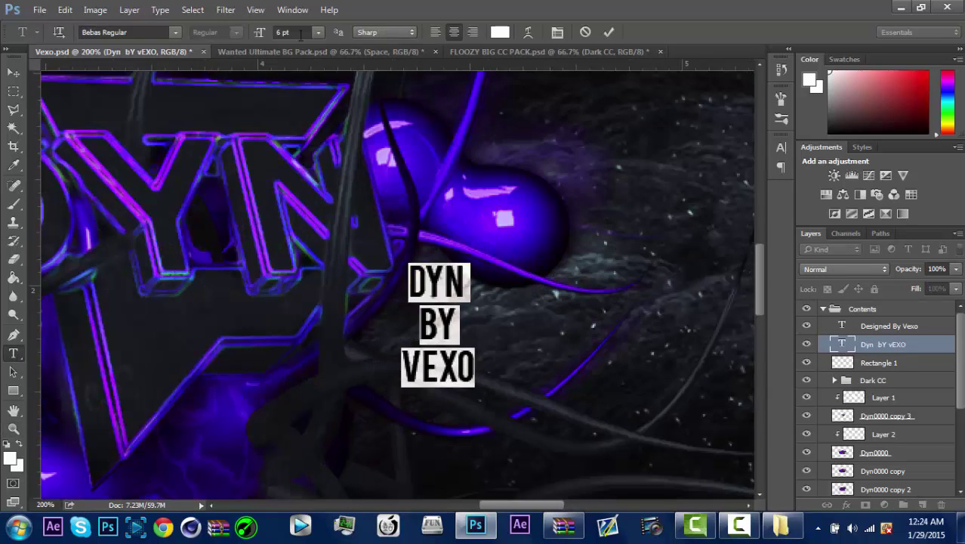
left_click(301, 34)
type("4")
key("Return")
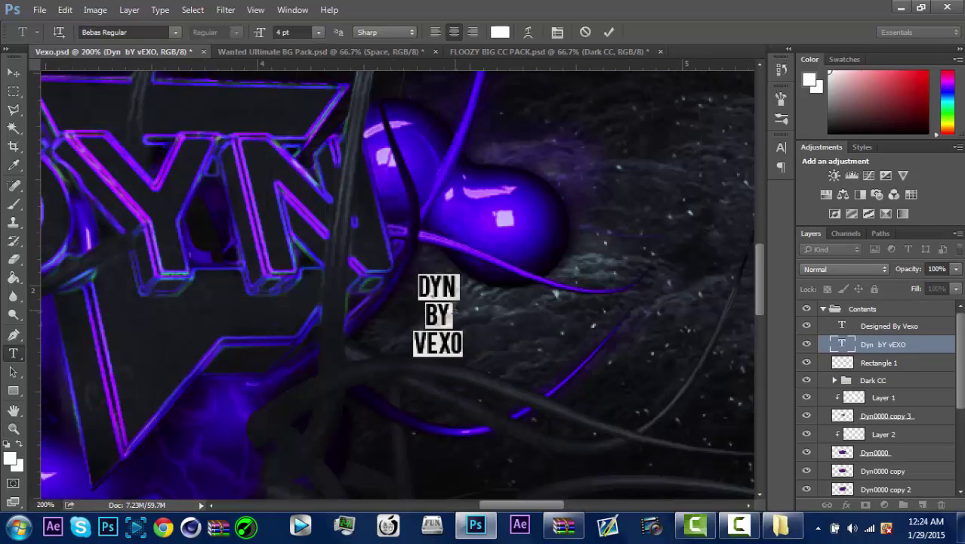
Step: Colour the word DYN in the three-line text purple, using hex a200ff
left_click(500, 32)
type("a200ff")
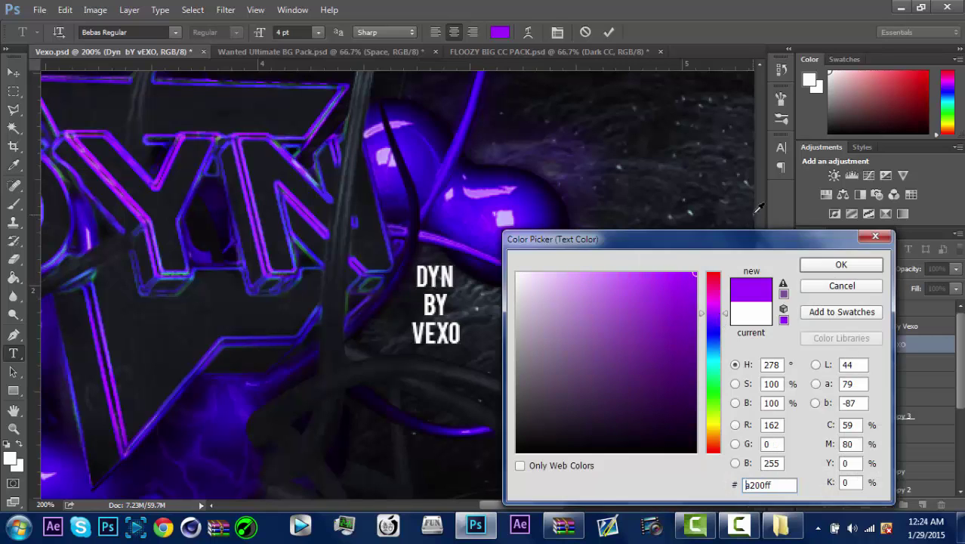
key("Return")
double_click(448, 273)
left_click(500, 32)
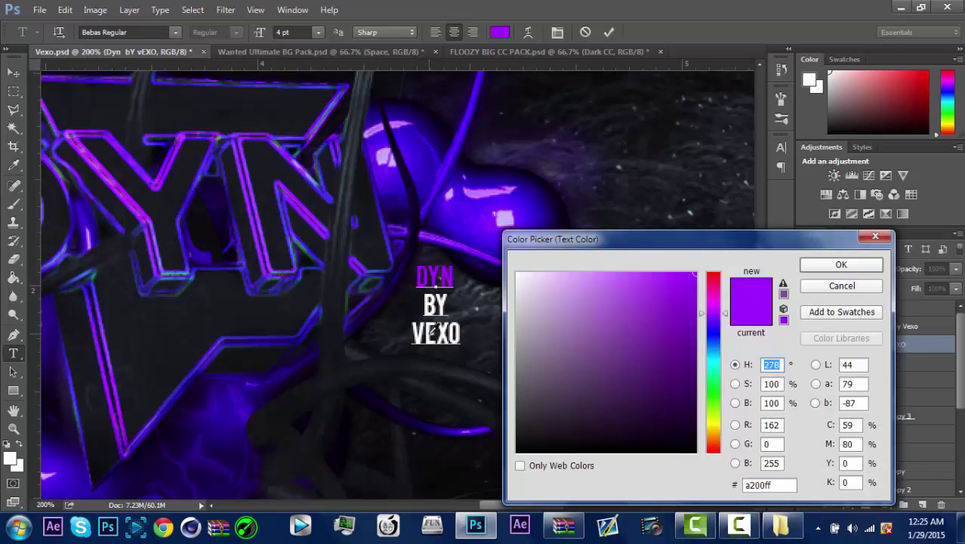
left_click(546, 436)
left_click(843, 286)
Step: Colour the word VEXO in the three-line text the same purple as DYN and finish editing the text
left_click(500, 32)
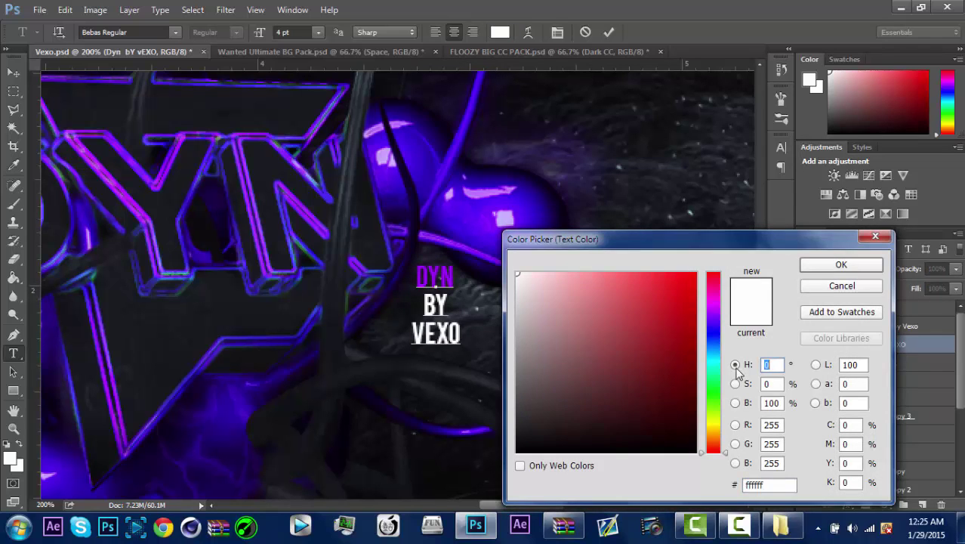
left_click(696, 273)
left_click(842, 265)
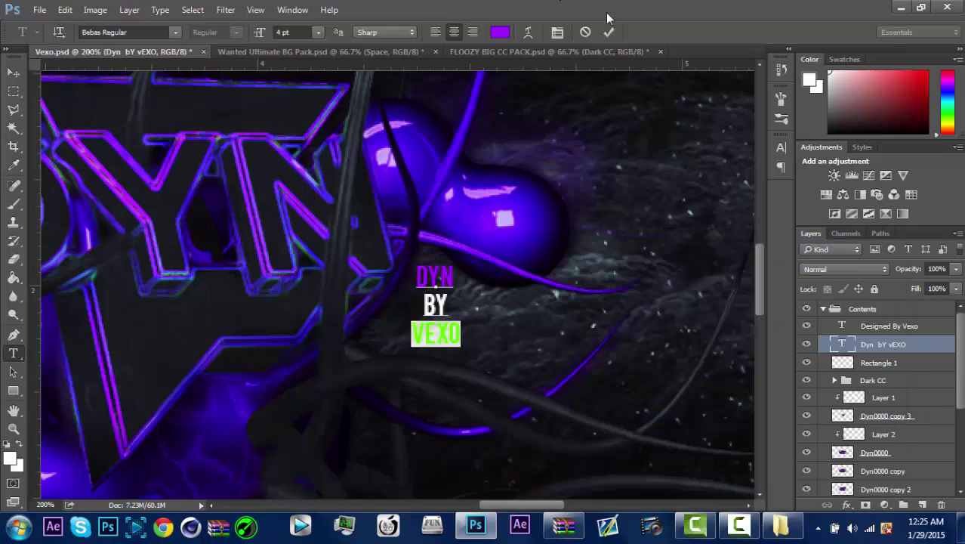
left_click(609, 31)
Step: Check the banner against the full template, and switch to the Speed Art 4 folder in Windows Explorer
key("z")
right_click(255, 362)
left_click(256, 357)
left_click(781, 526)
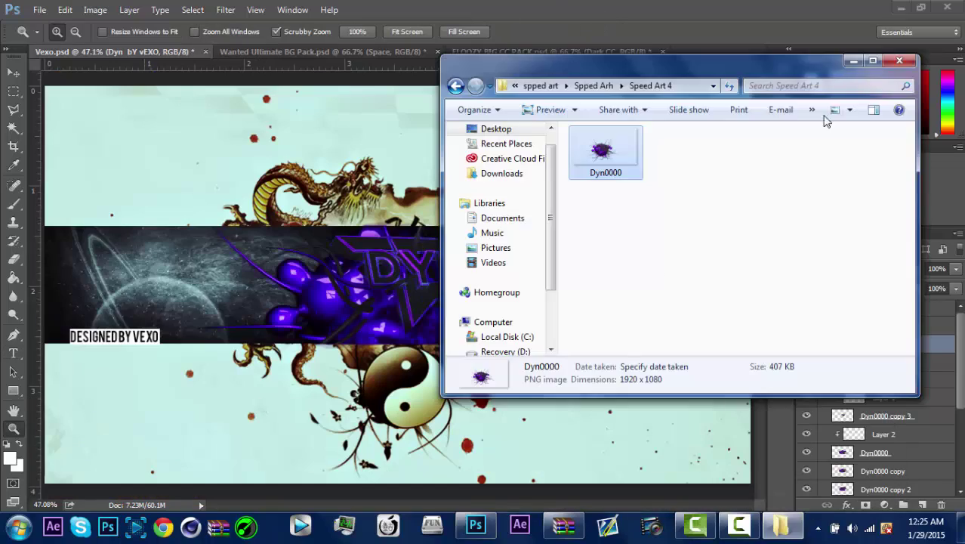